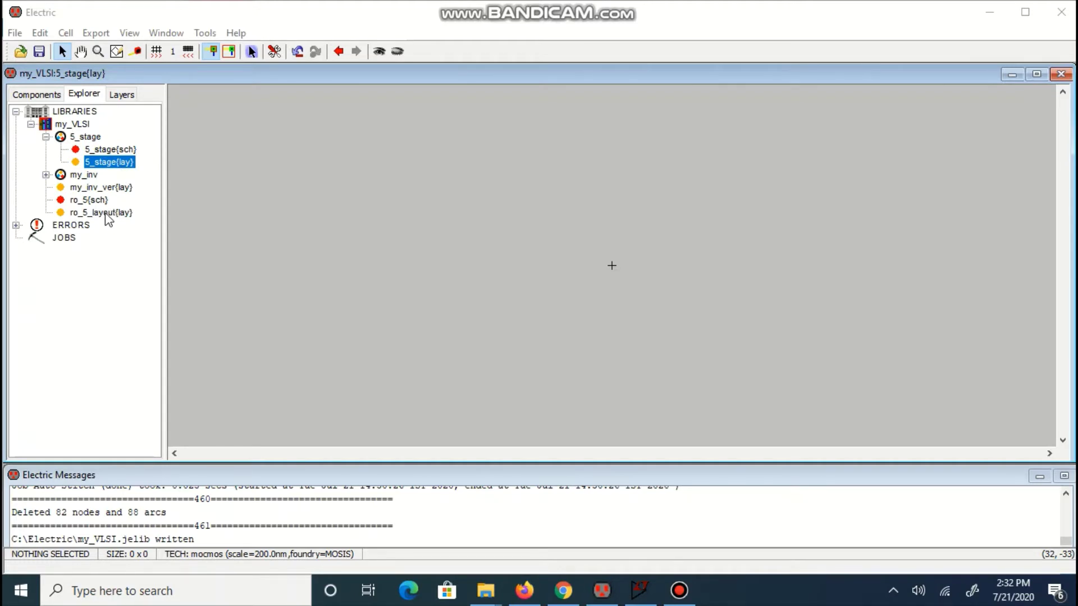
Copy the whole my_inv_ver inverter layout and return to the empty 5_stage{lay} cell
double_click(109, 188)
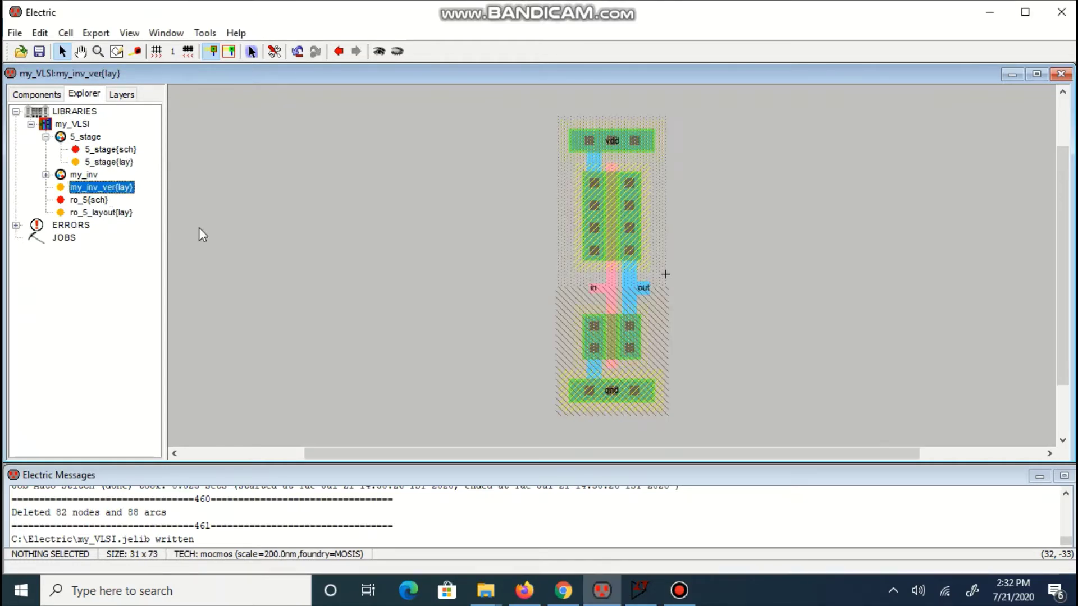
left_click_drag(519, 97, 709, 428)
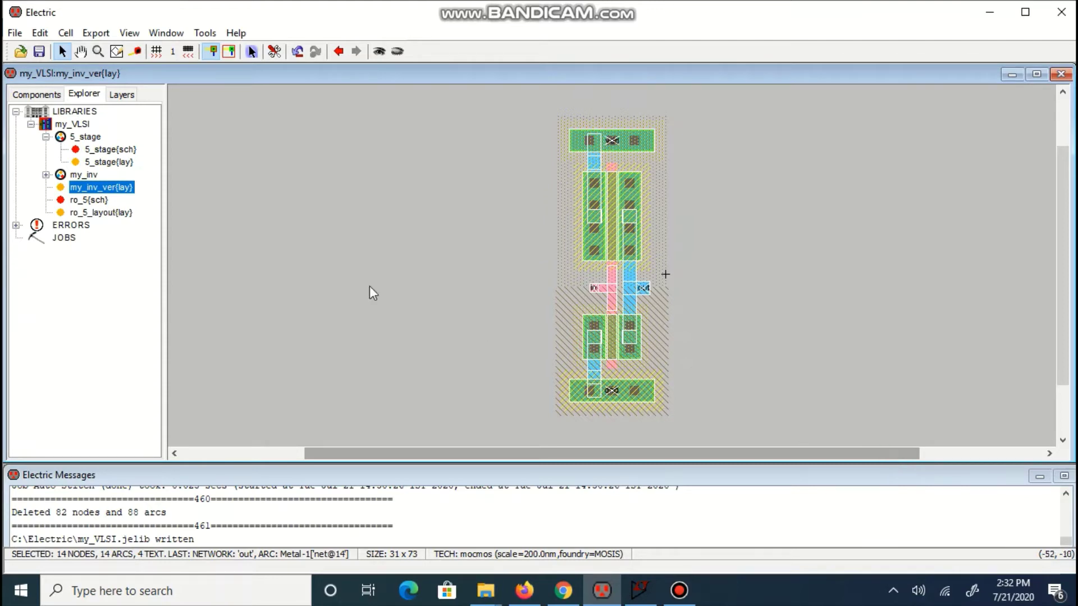
double_click(110, 162)
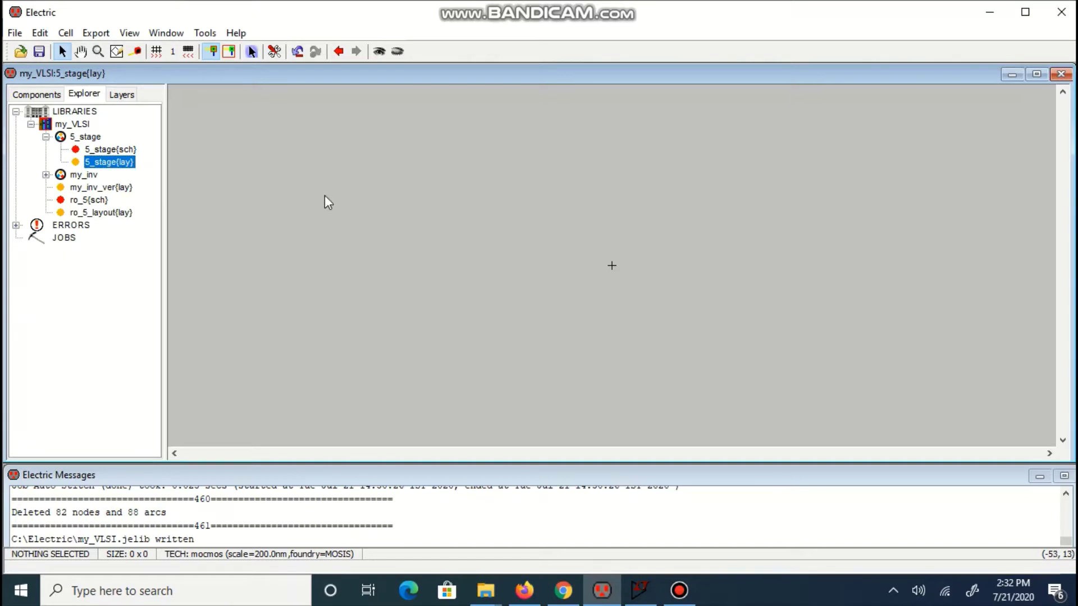
Paste and place two copies of the inverter in the 5_stage layout
key("ctrl+v")
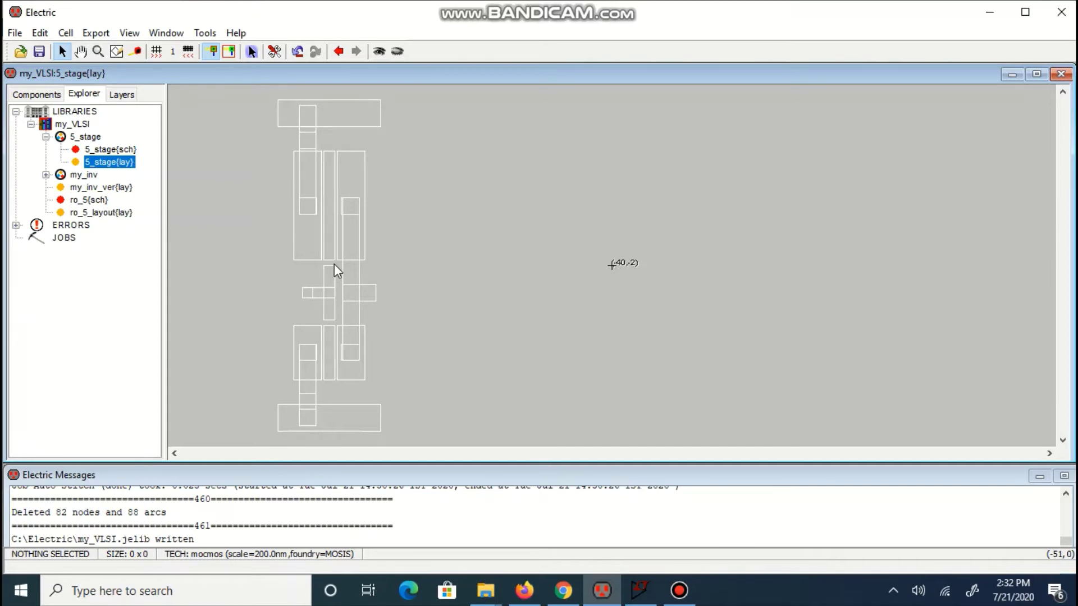
left_click(334, 264)
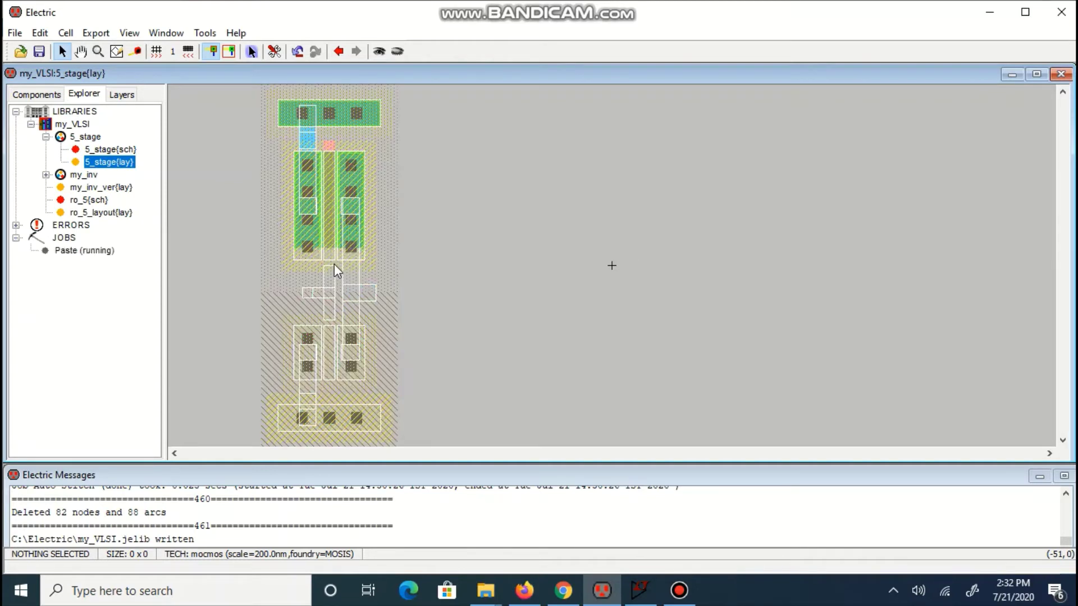
left_click(456, 257)
key("ctrl+v")
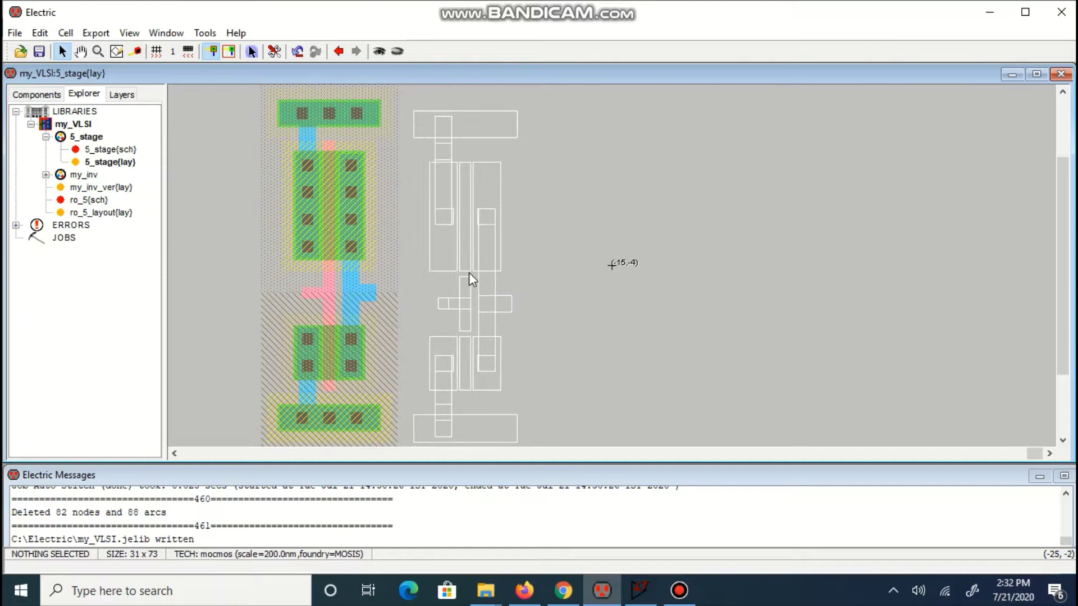
left_click(468, 263)
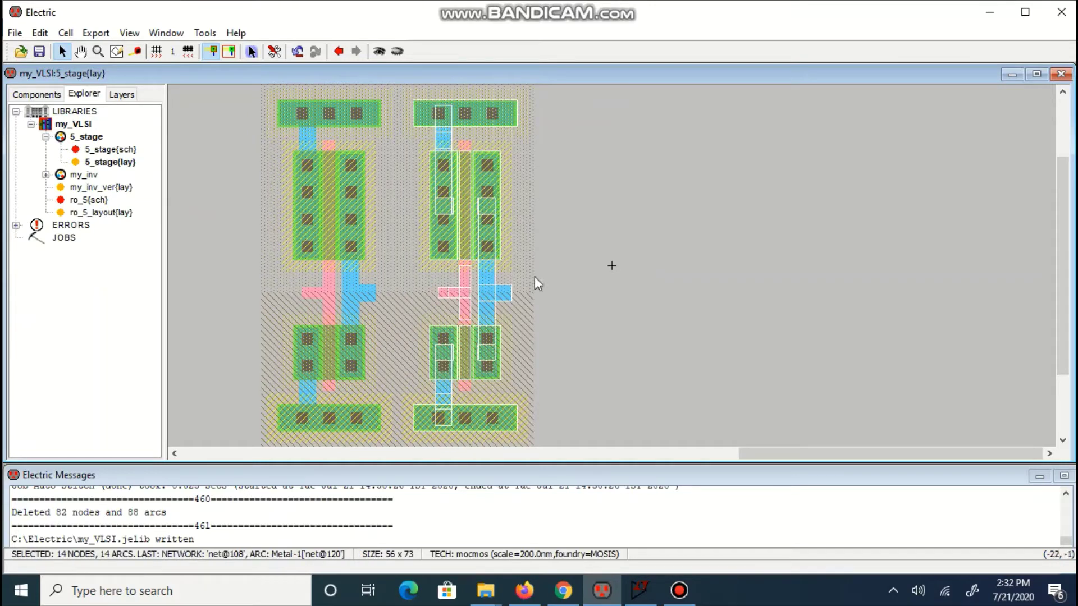
left_click(573, 275)
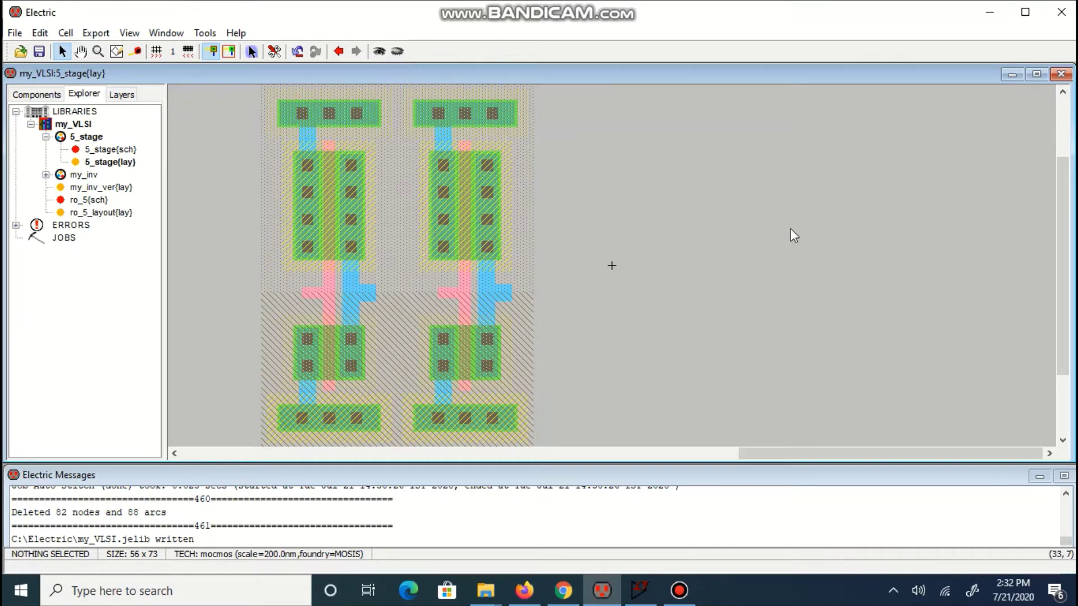
Undo the misplaced second inverter, re-place it, and nudge it to abut the first
key("ctrl+z")
key("ctrl+v")
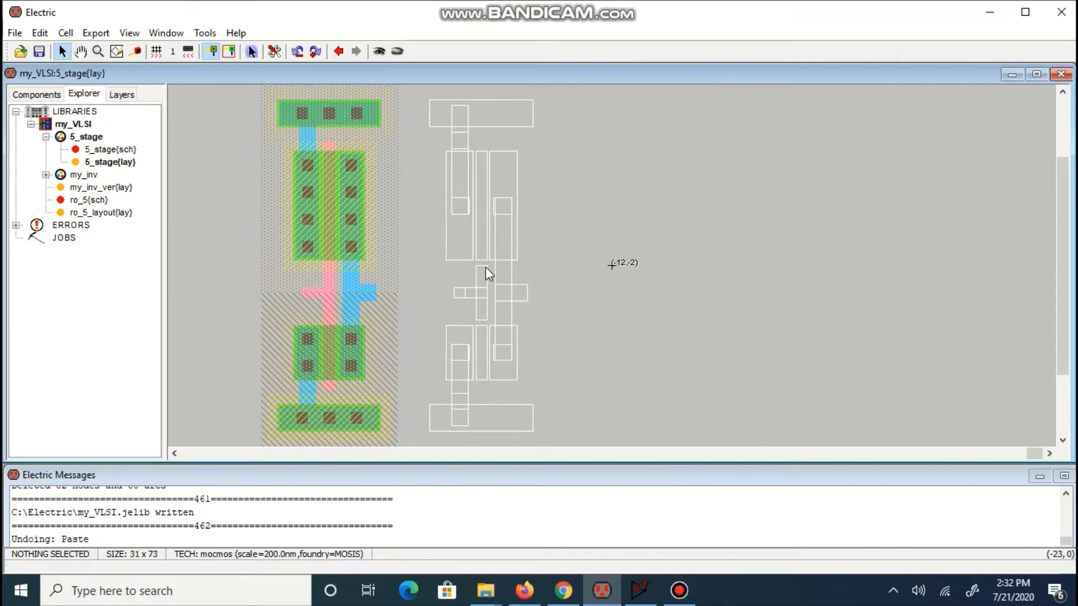
left_click(486, 267)
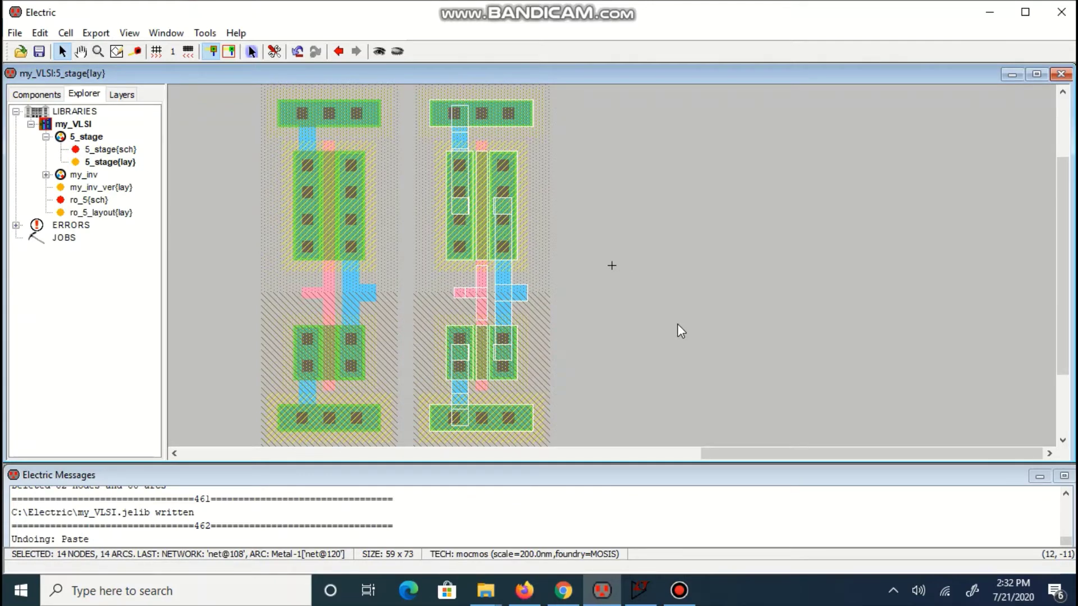
key("Down")
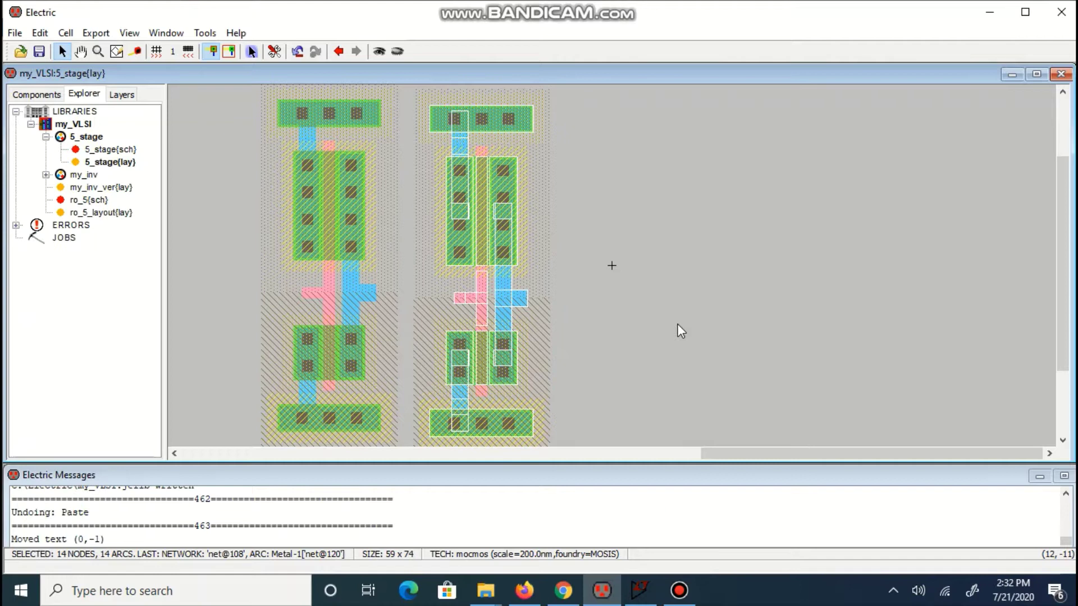
key("Left")
key("Left")
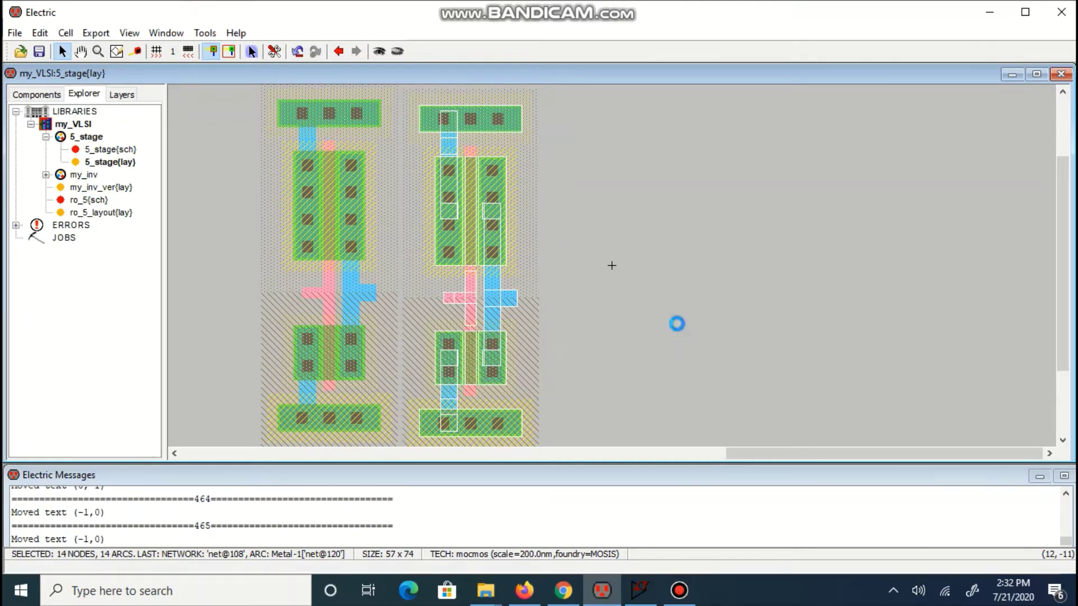
key("Up")
key("Left")
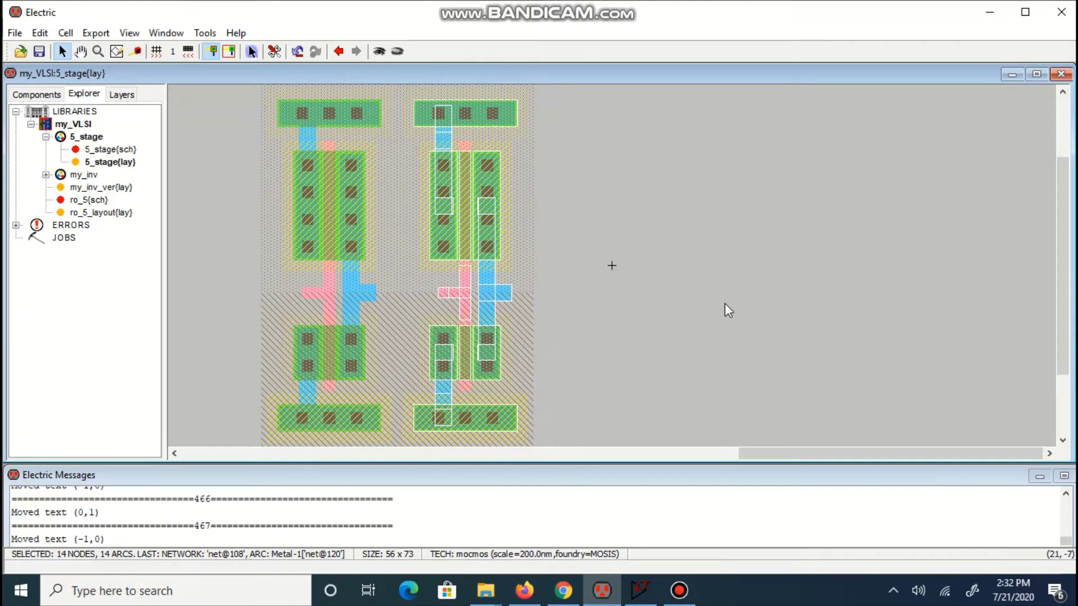
key("ctrl+v")
Paste a third inverter and align it against the right side of the second
left_click(587, 144)
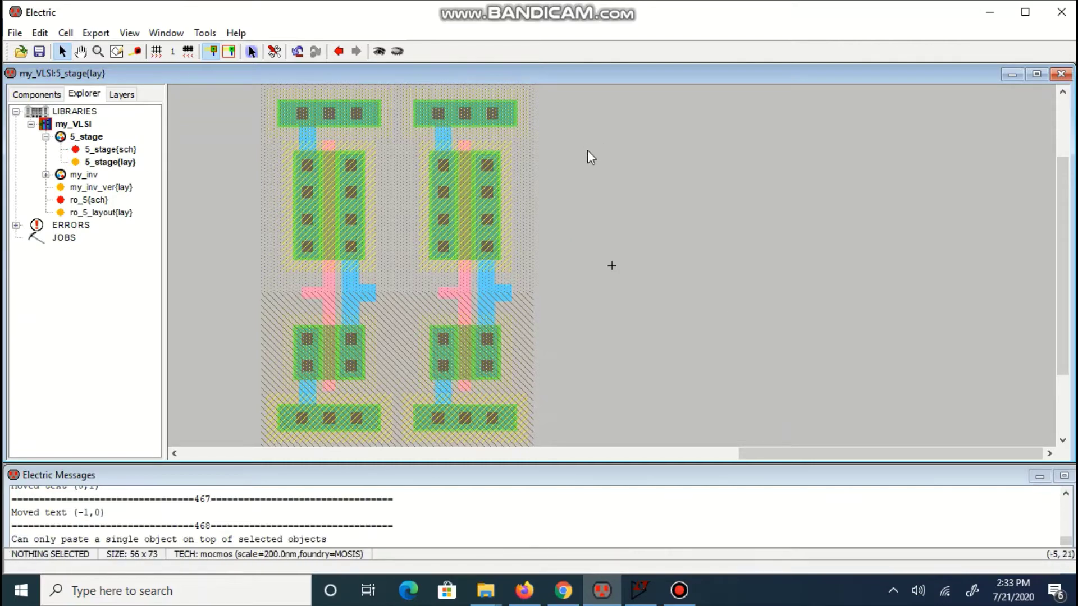
key("ctrl+v")
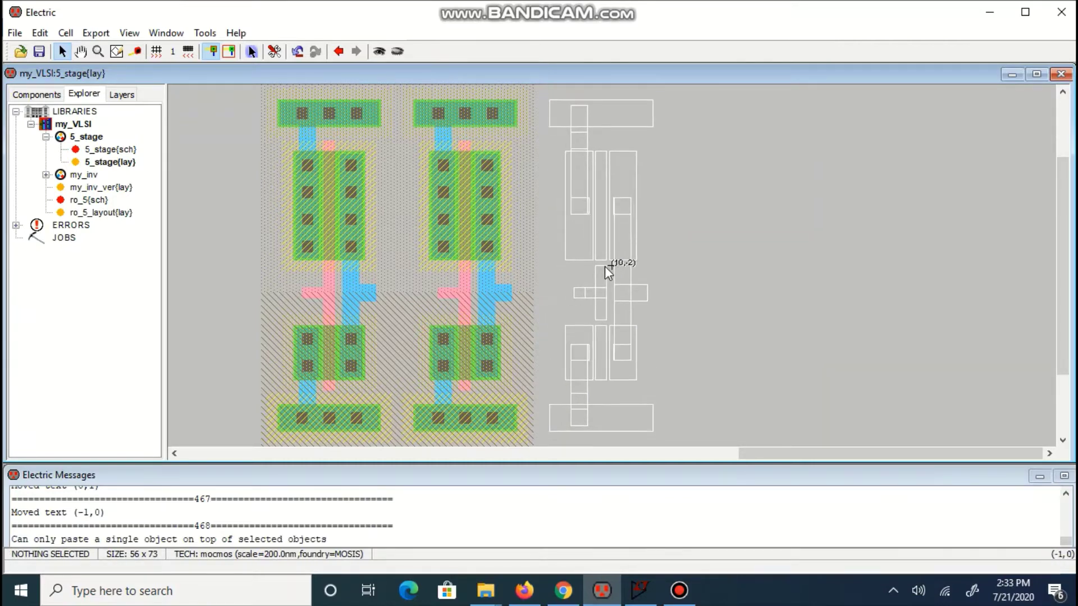
left_click(604, 266)
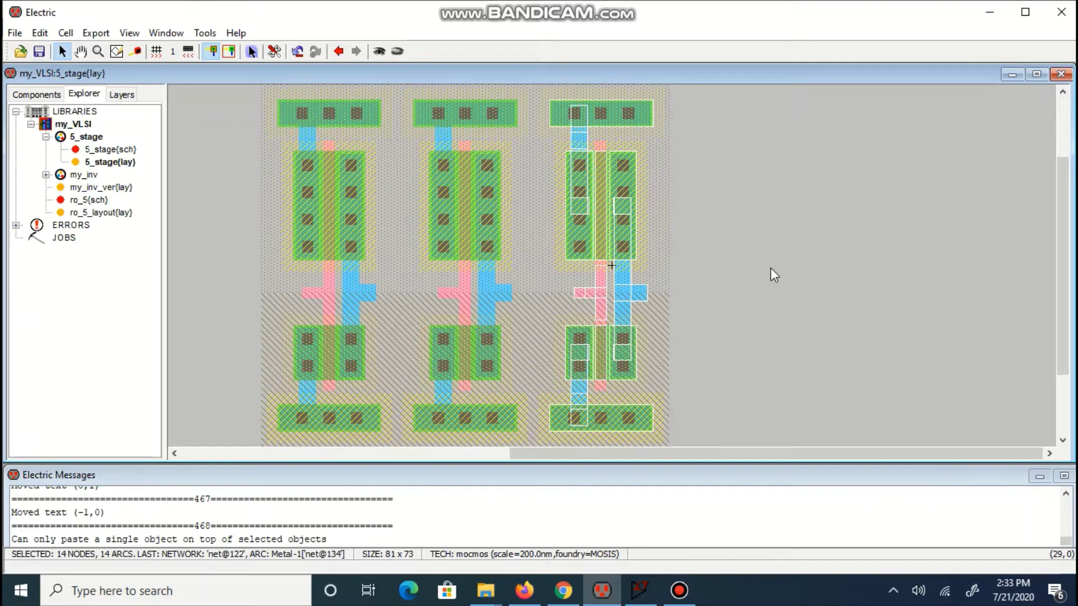
key("Right")
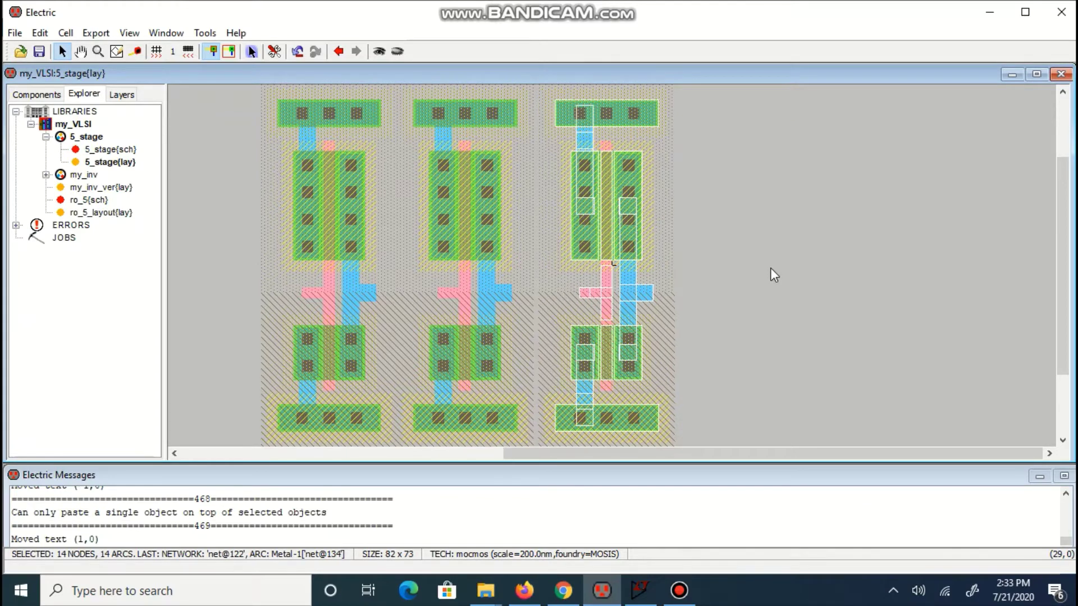
key("Left")
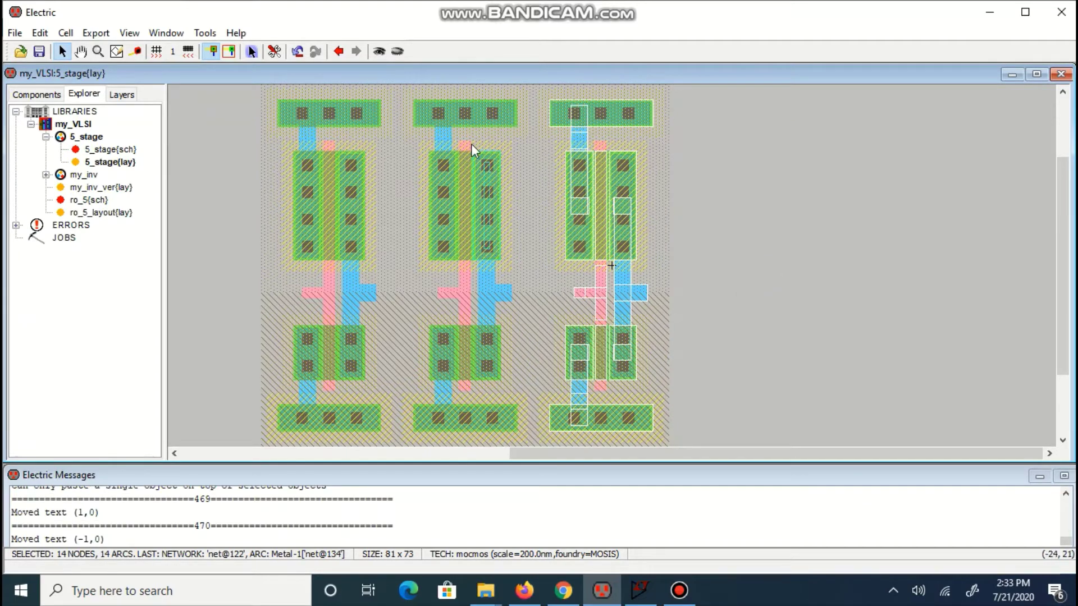
left_click(808, 180)
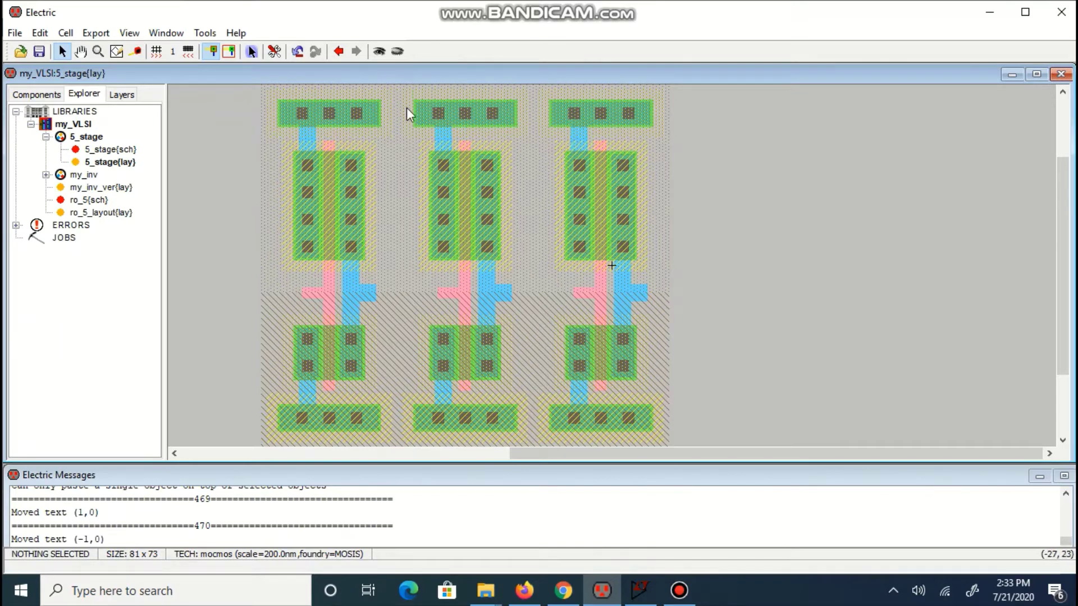
Duplicate inverters two and three to the right to make five abutting stages, then run DRC
left_click_drag(399, 86, 702, 447)
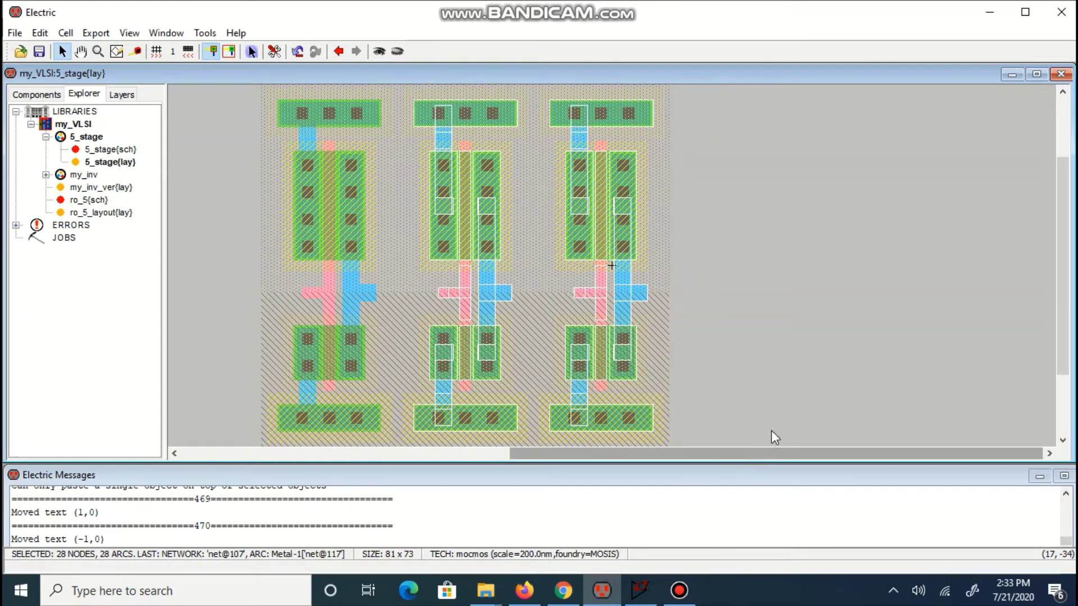
left_click(789, 325)
key("ctrl+v")
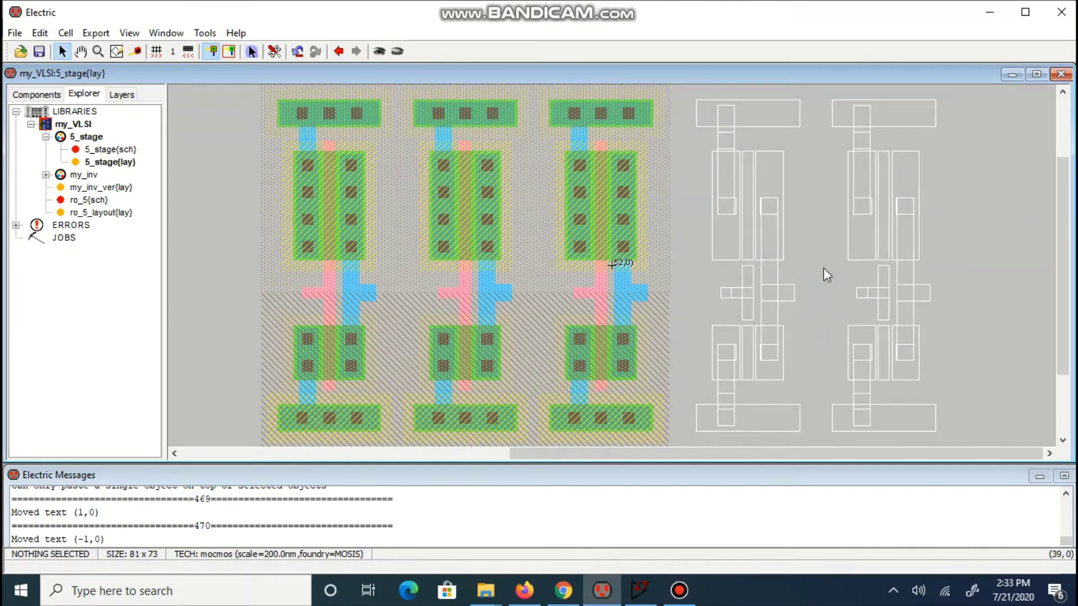
left_click(824, 270)
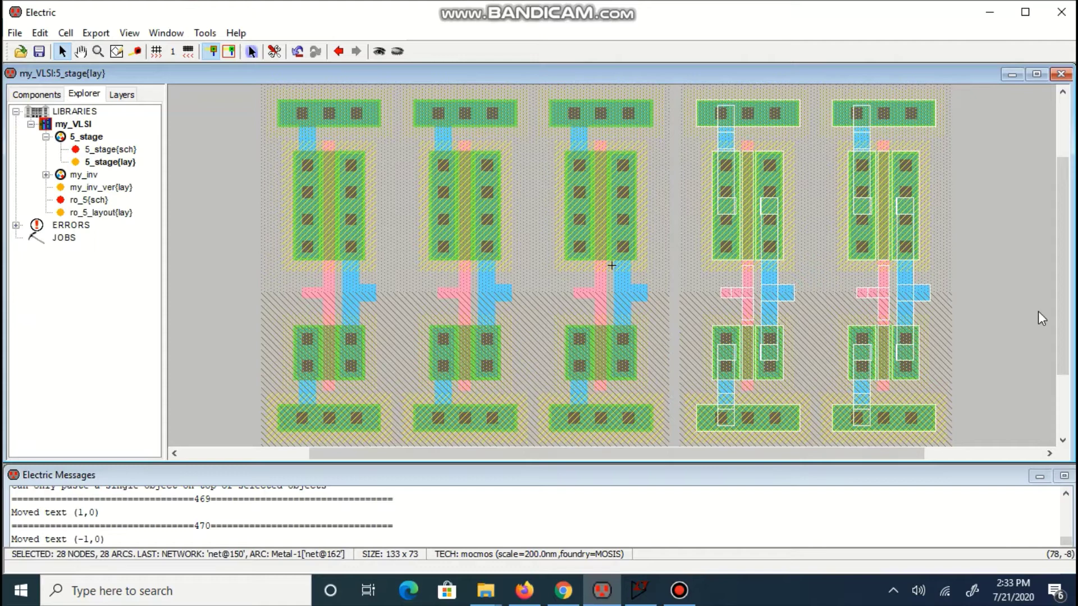
key("Left")
key("Left")
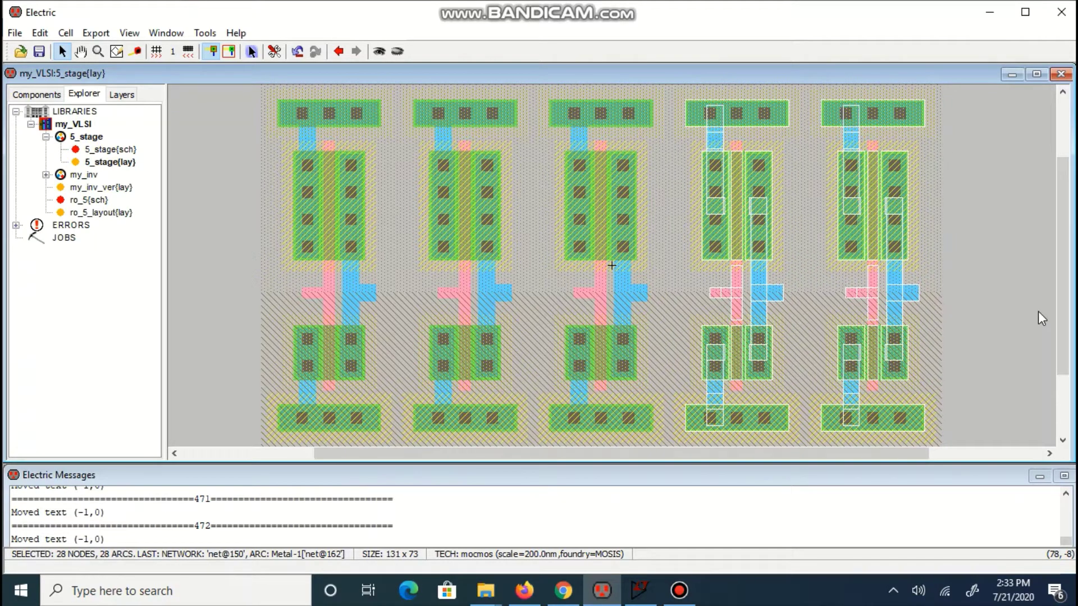
key("F5")
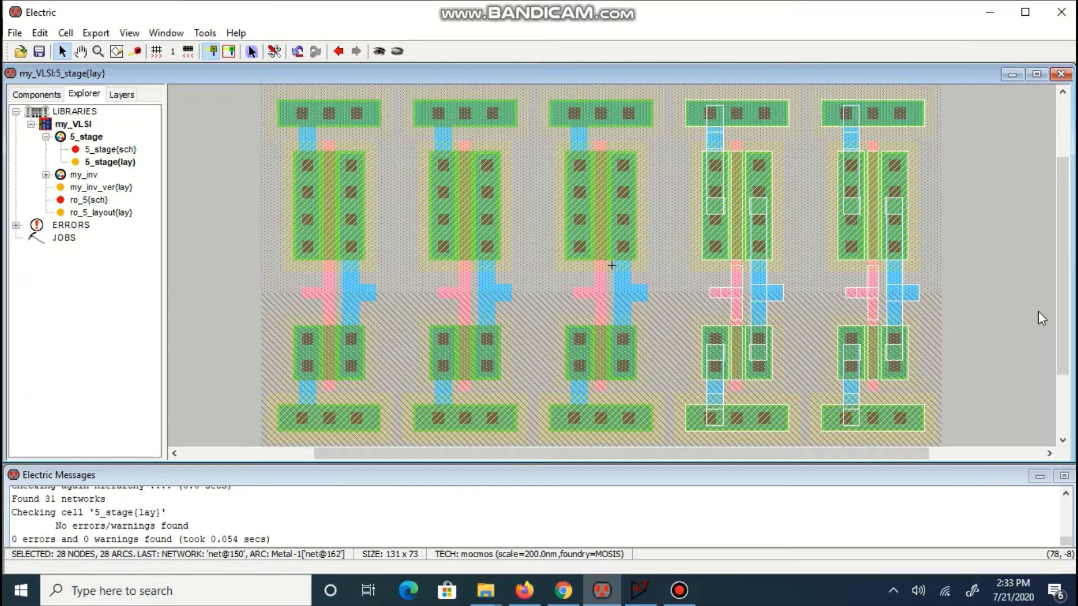
Wire inverter 1's metal output to inverter 2's poly gate through a Metal-1-Polysilicon contact
left_click(1006, 325)
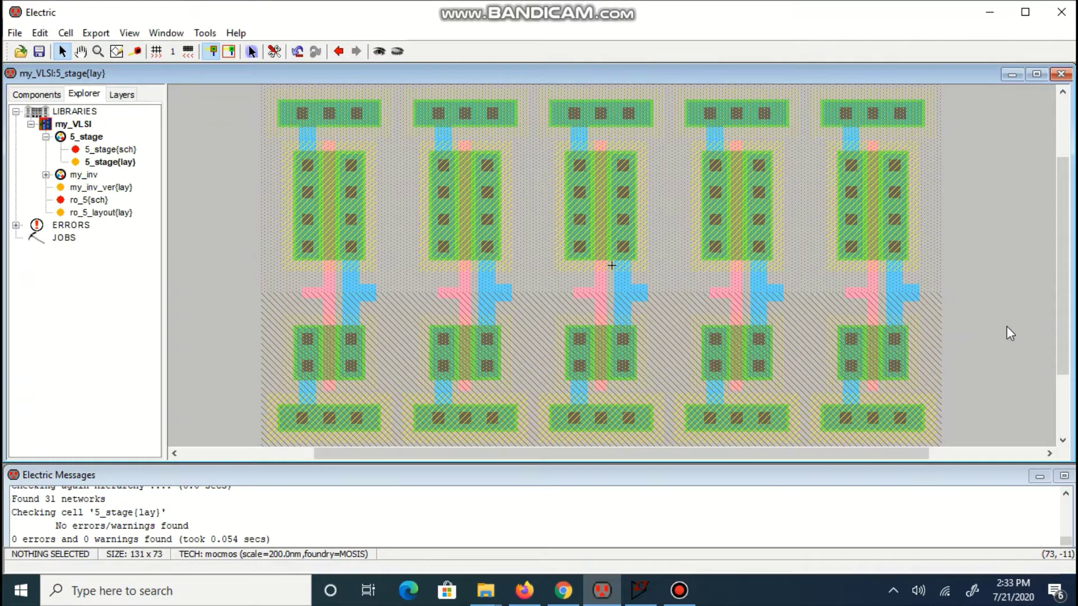
left_click(371, 298)
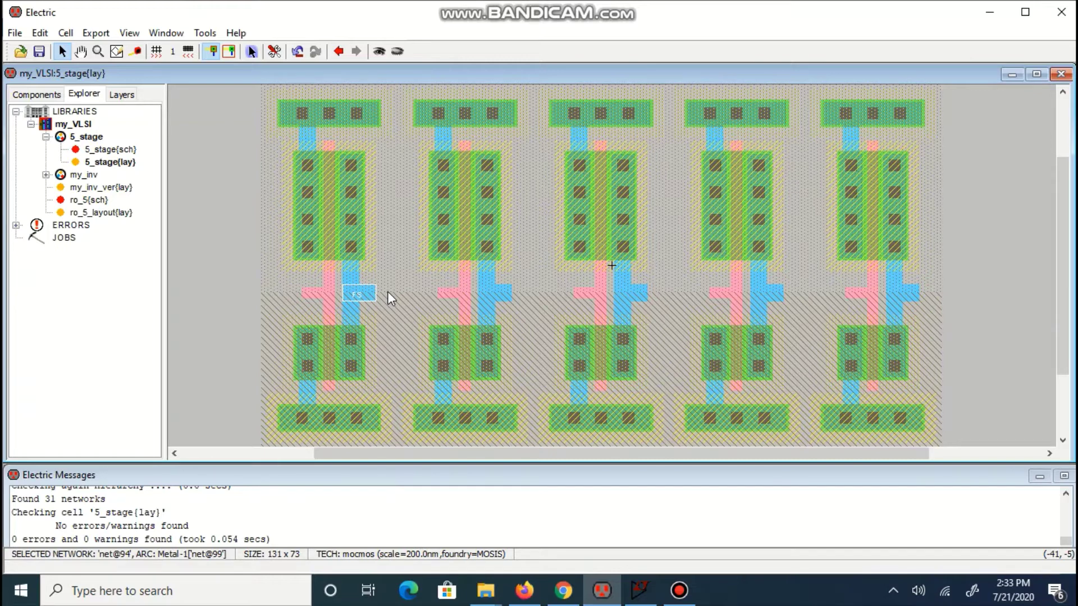
right_click(392, 293)
left_click(444, 293)
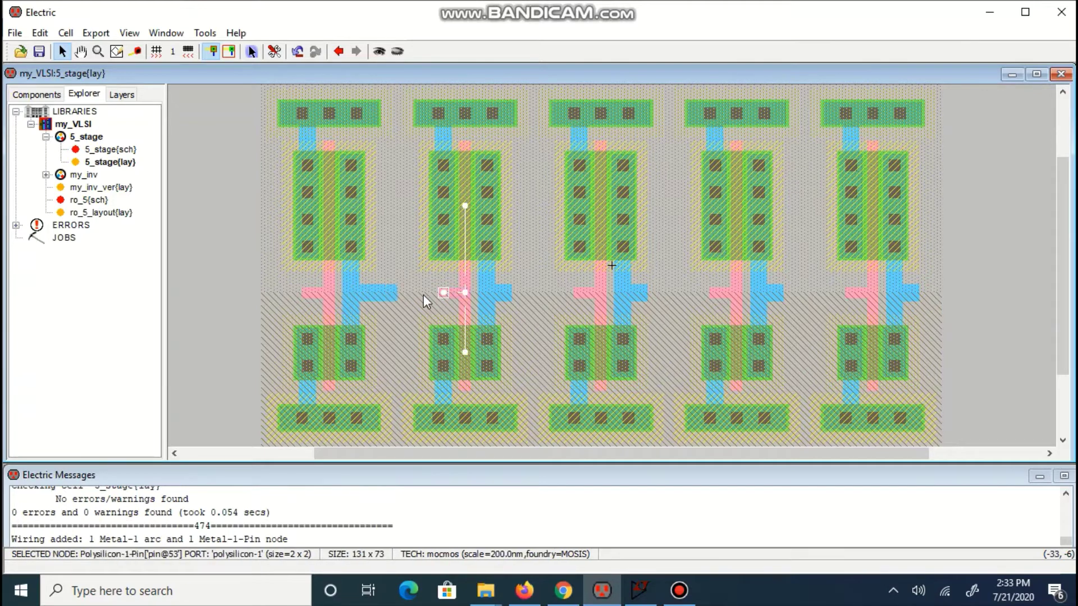
right_click(421, 293)
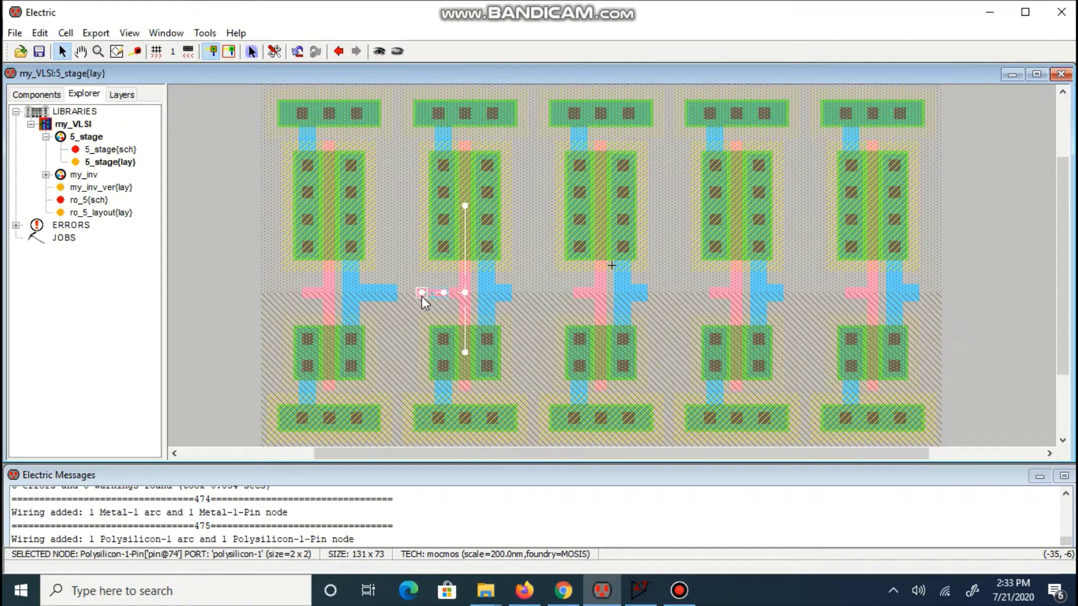
right_click(399, 292)
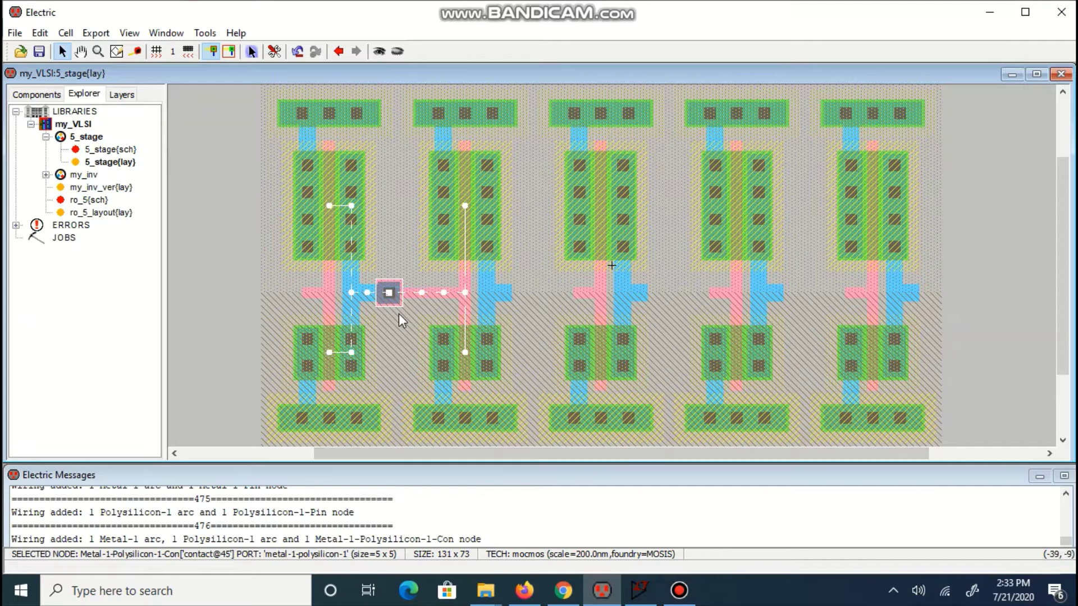
key("F5")
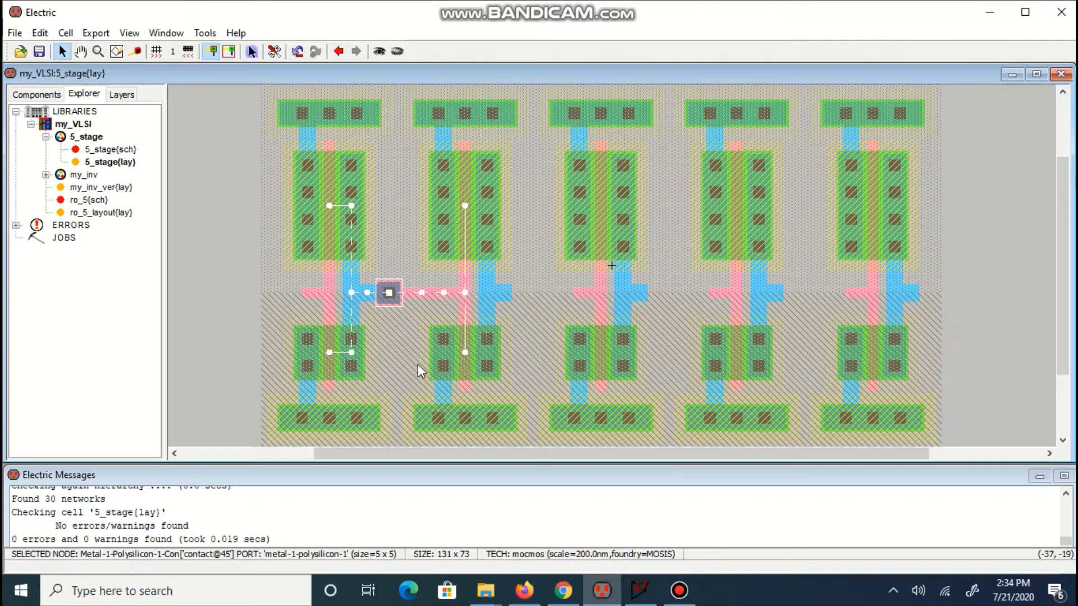
Connect inverter 2's output to inverter 3's gate with metal-1, poly and a contact
left_click(509, 295)
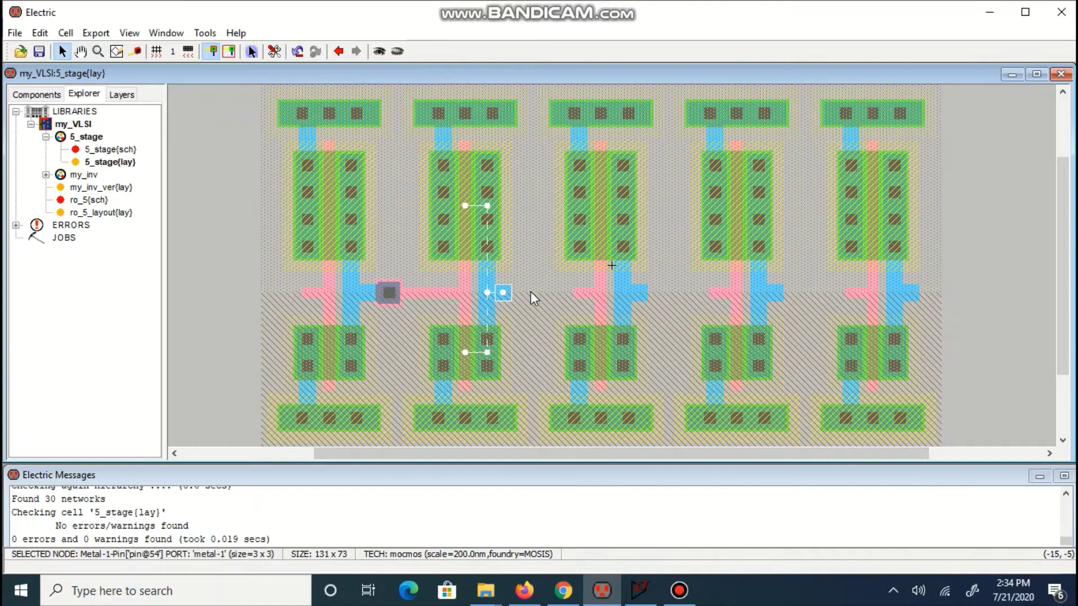
right_click(526, 294)
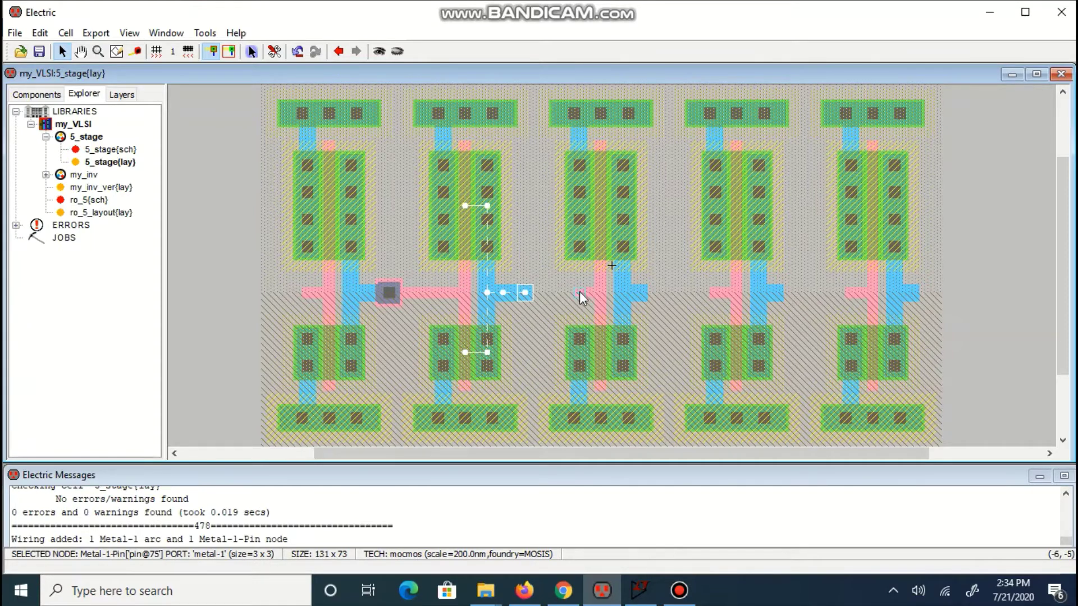
left_click(579, 293)
right_click(557, 293)
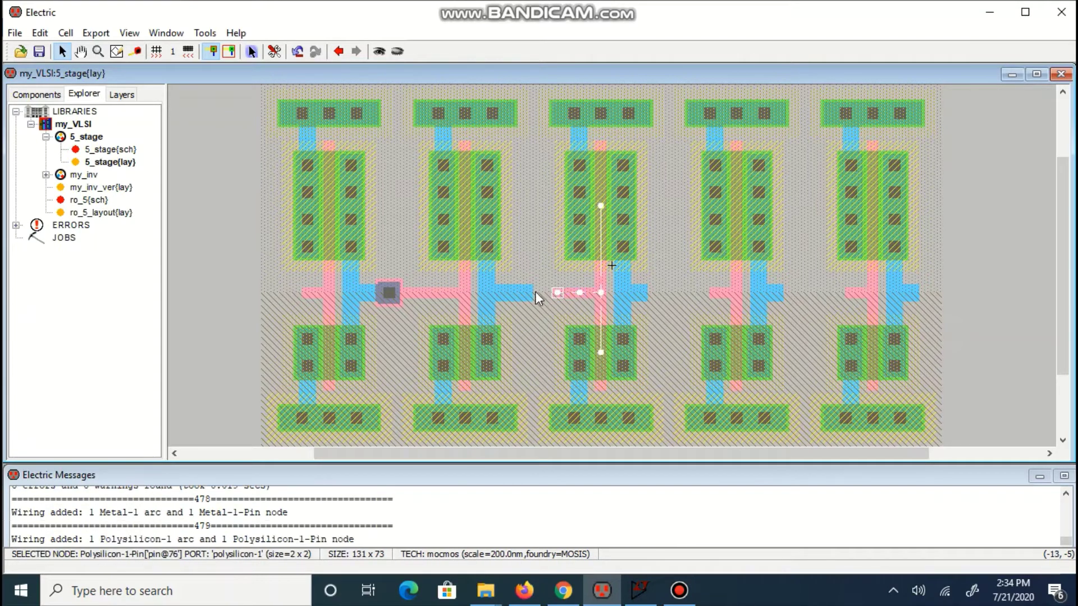
left_click(533, 291)
right_click(534, 292)
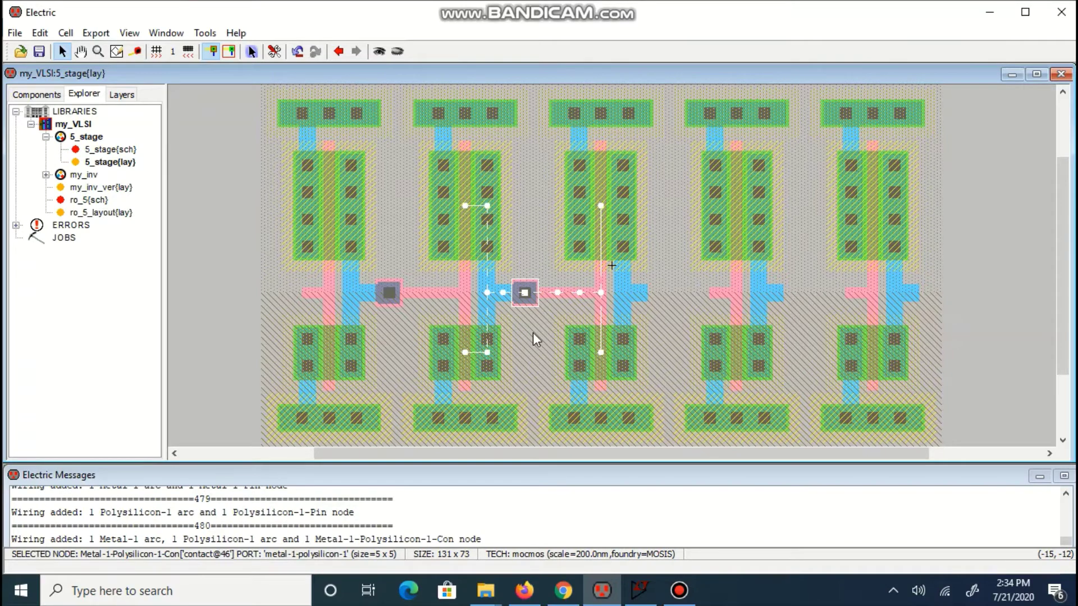
key("F5")
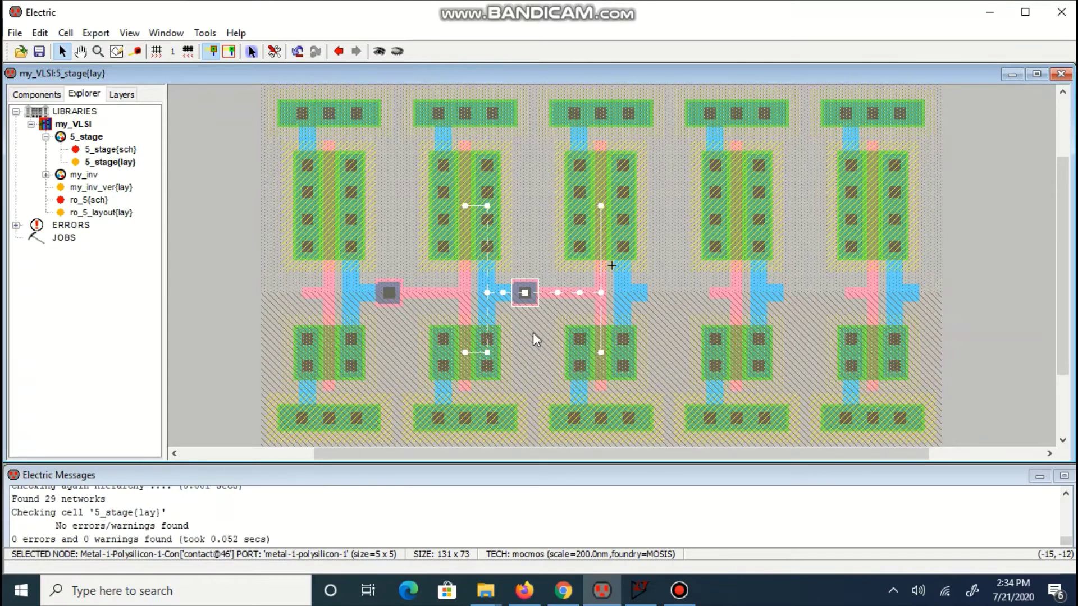
Wire inverter 3's output to gate 4 and inverter 4's output to gate 5 with contacts
left_click(640, 292)
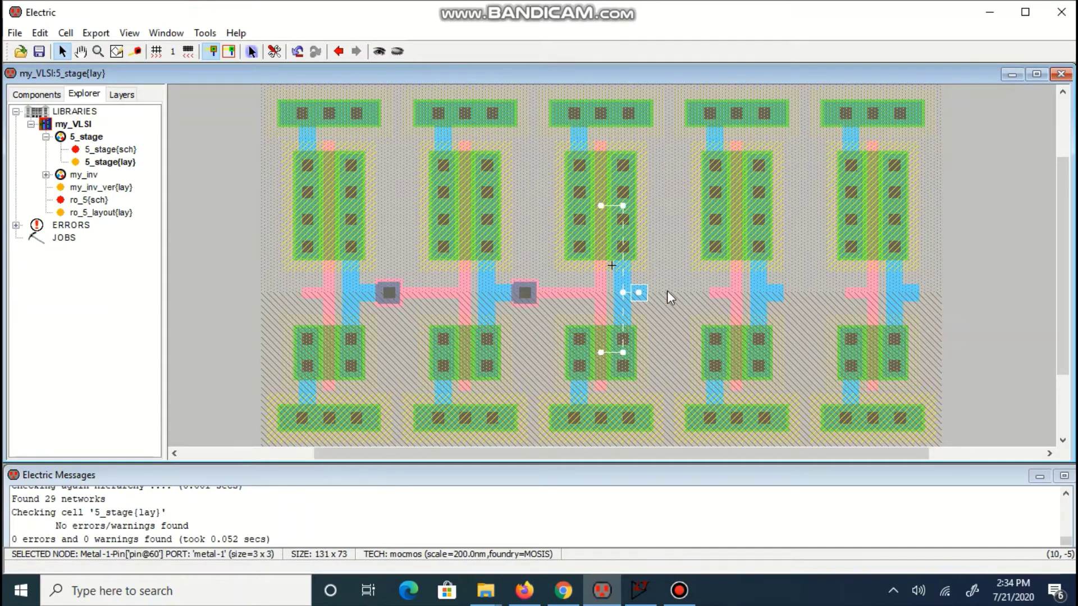
right_click(714, 306)
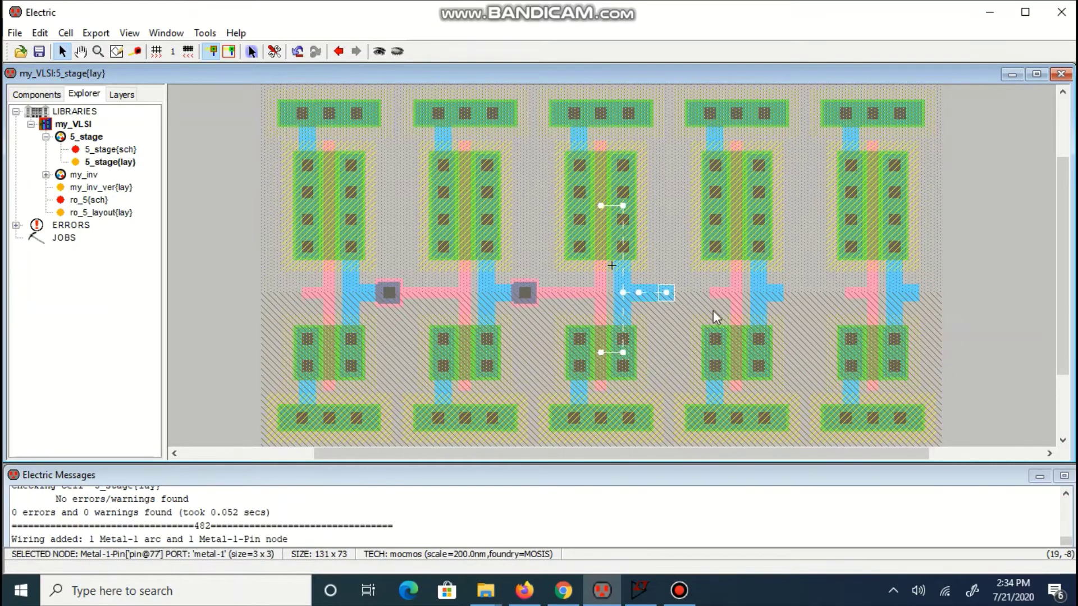
right_click(676, 293)
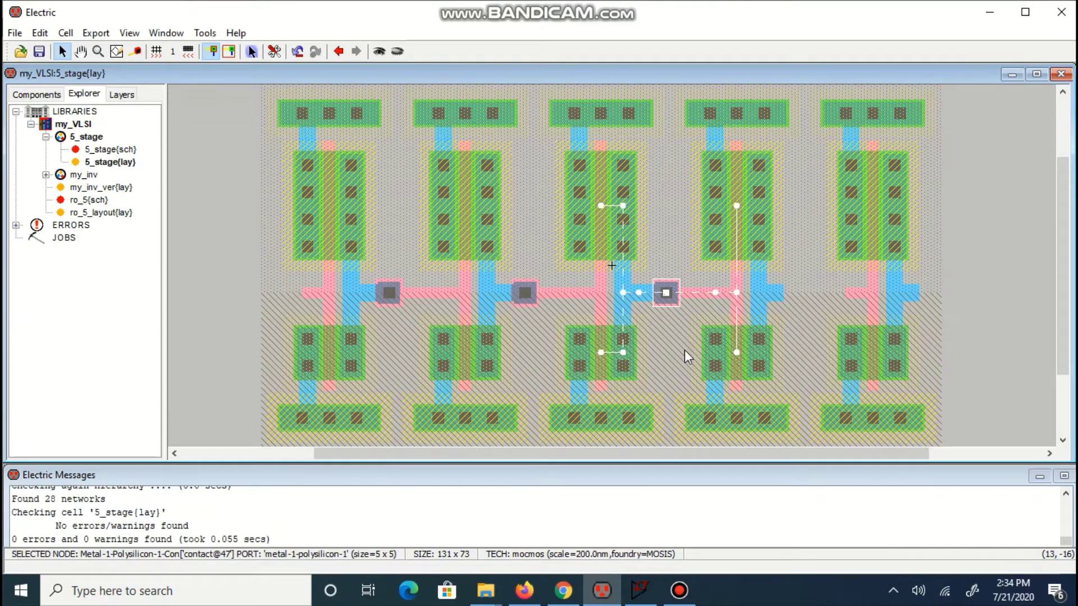
left_click(778, 294)
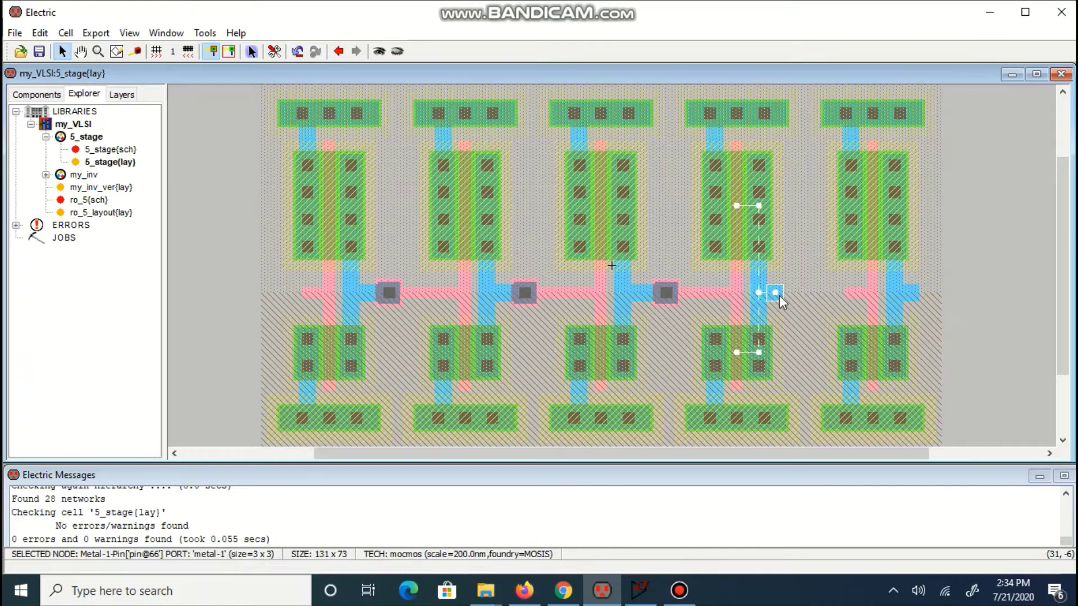
right_click(802, 292)
left_click(851, 293)
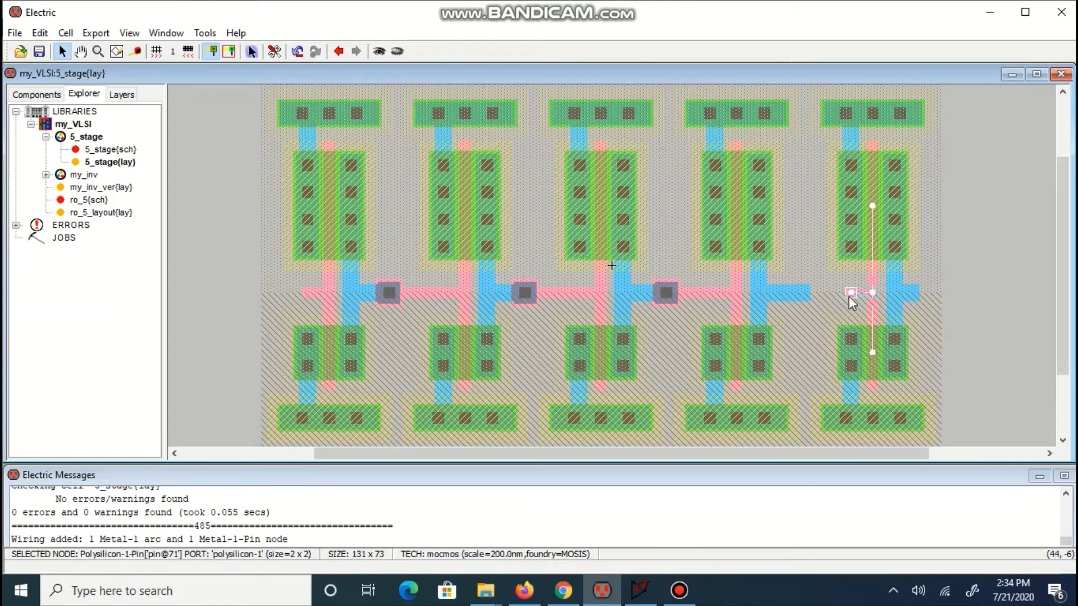
right_click(800, 292)
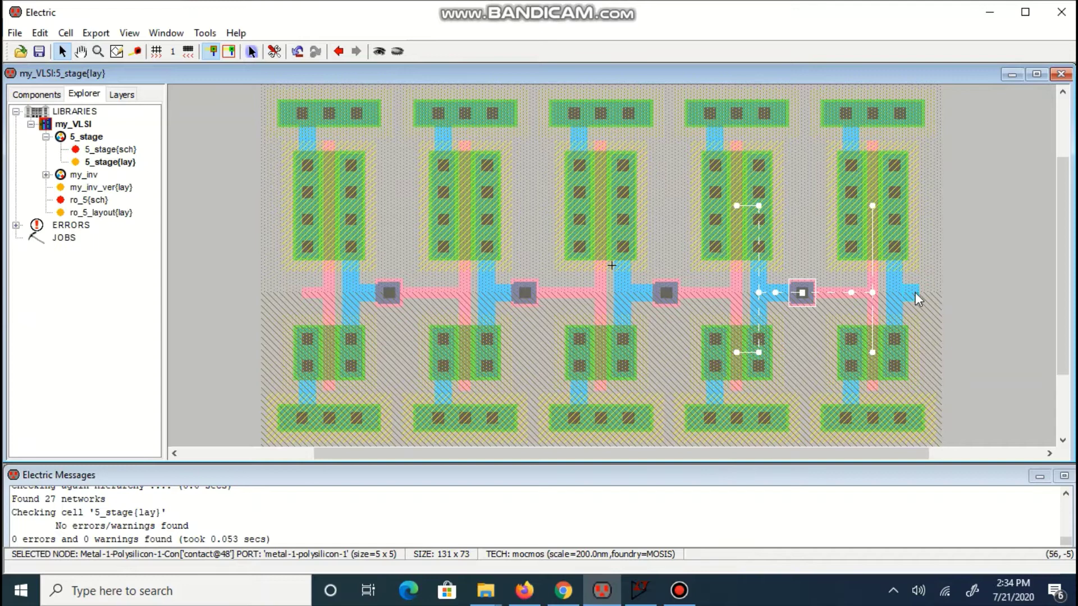
Route polysilicon from the first inverter's gate up the left edge and across the top
left_click(306, 293)
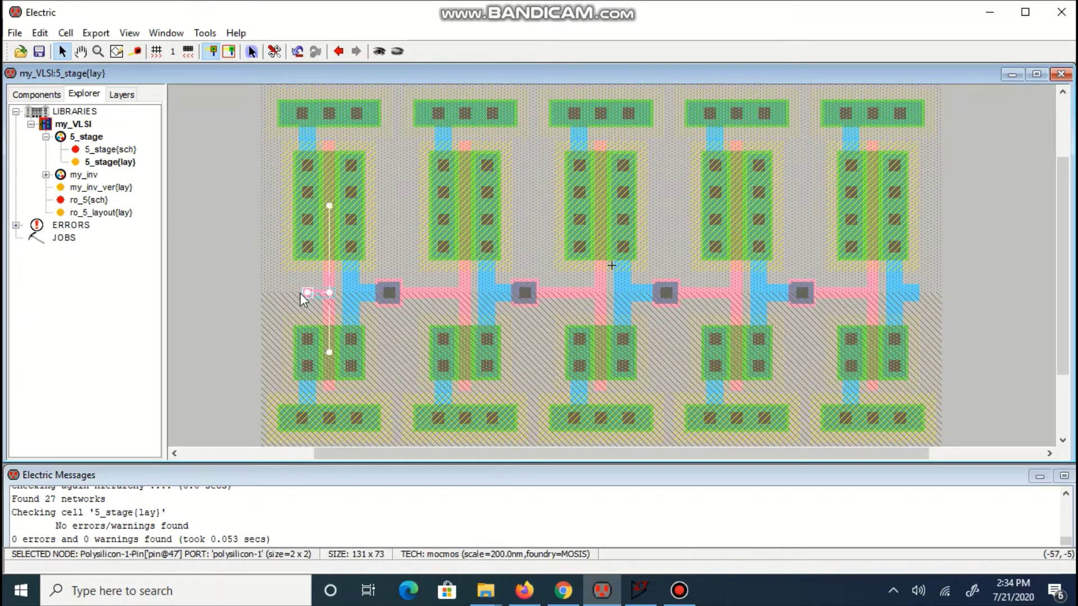
right_click(263, 291)
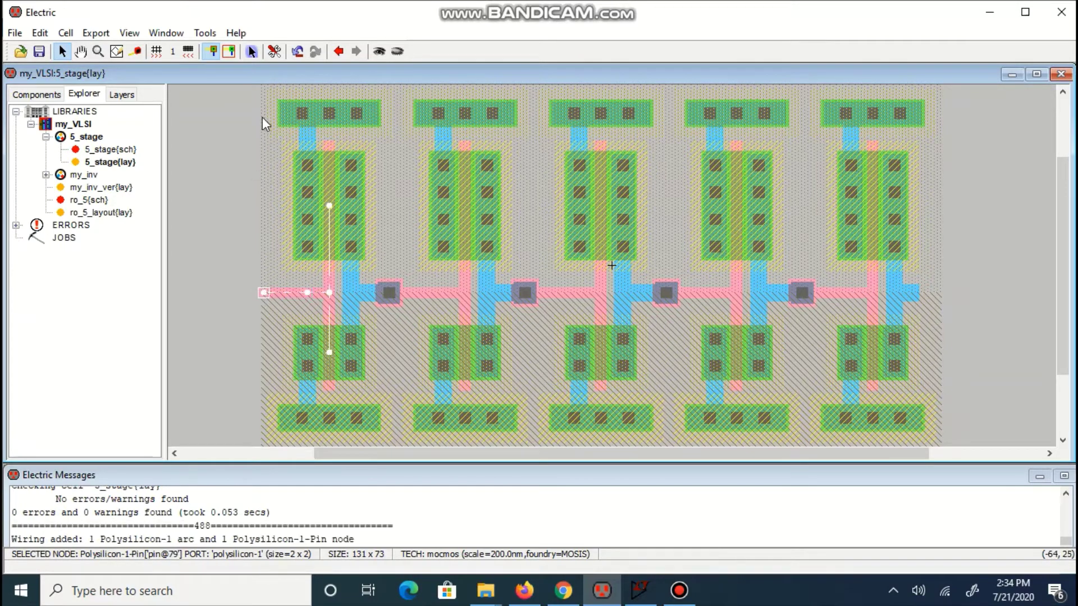
right_click(261, 89)
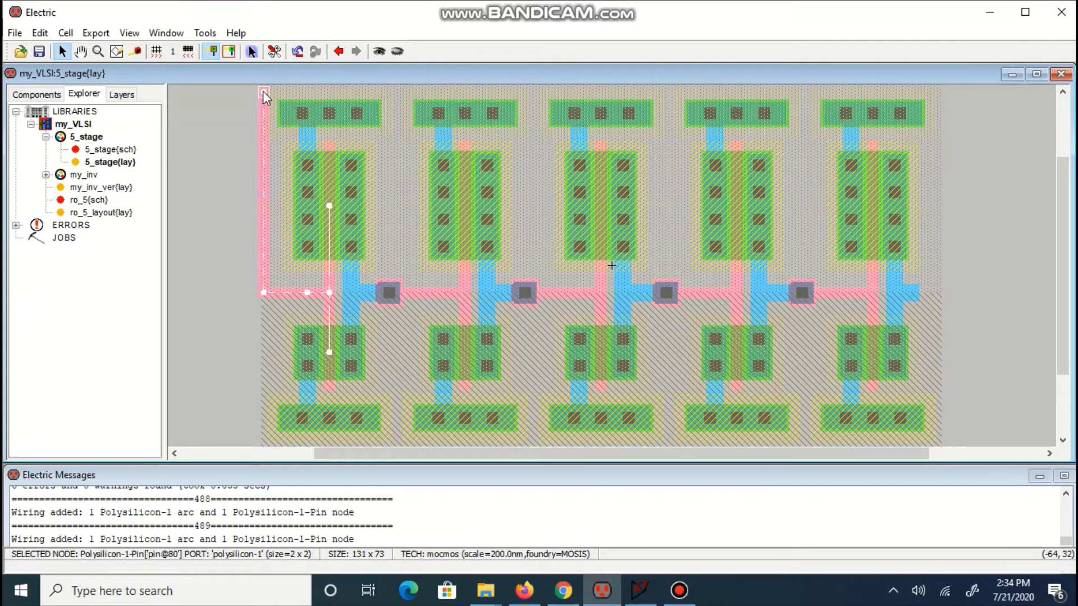
right_click(939, 92)
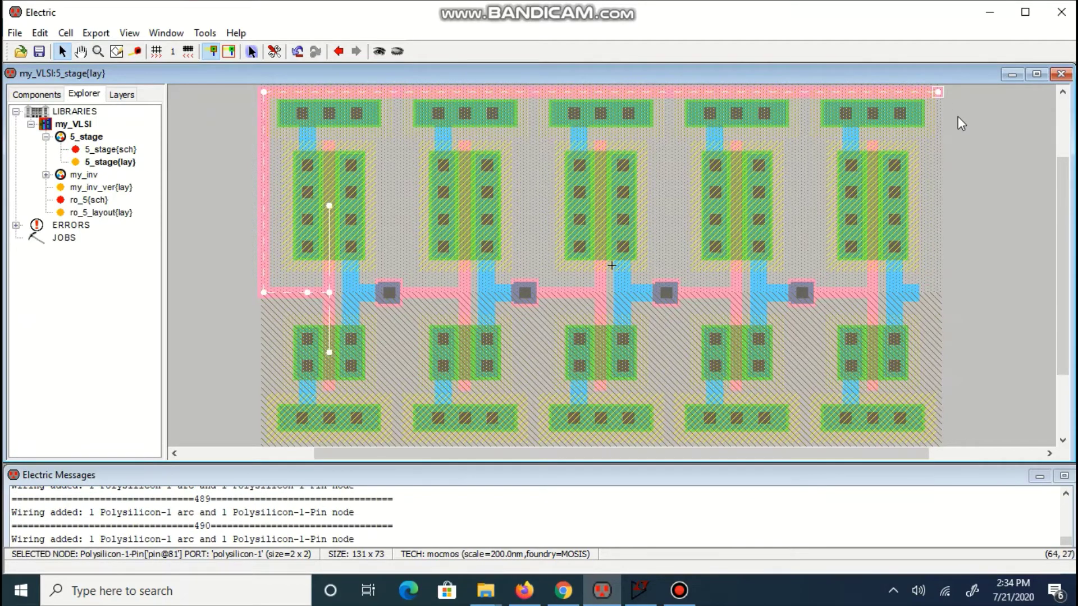
Move the top poly wire up one step to clear the DRC errors
key("F5")
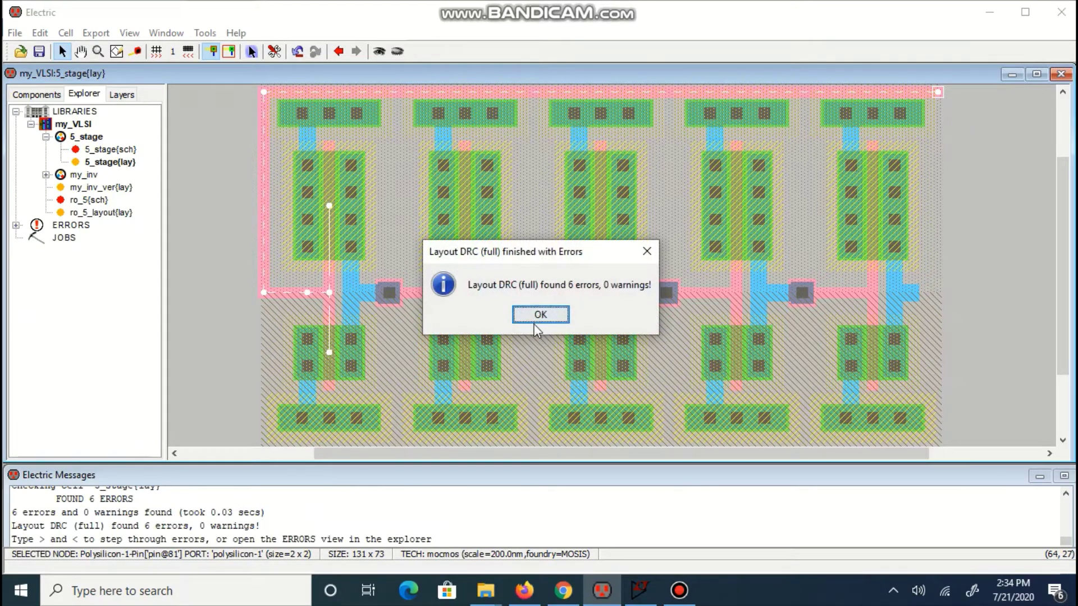
left_click(534, 320)
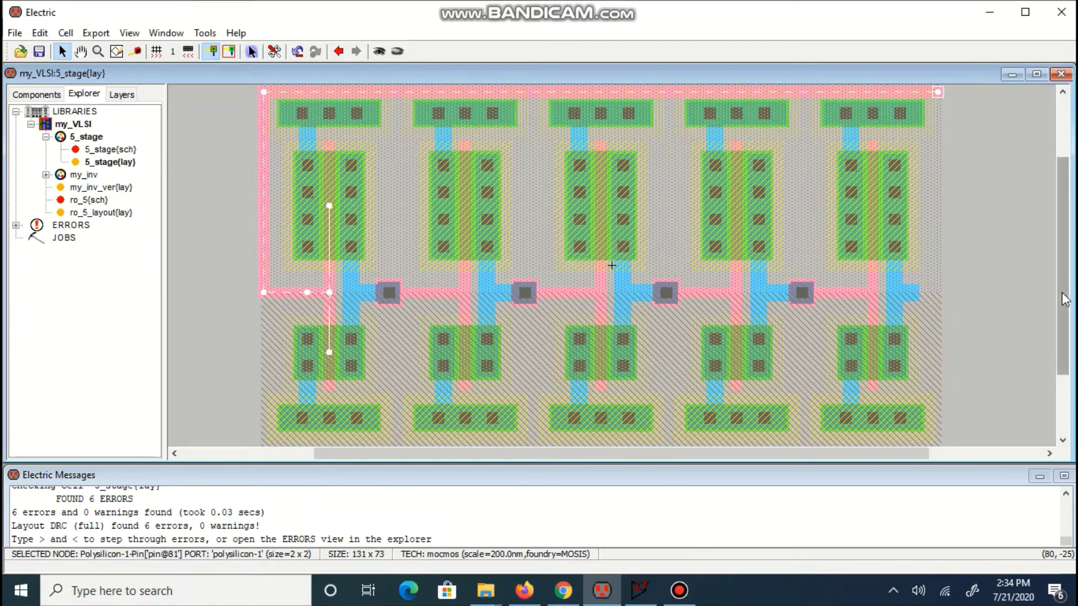
scroll(1065, 299, "up", 1)
left_click(678, 101)
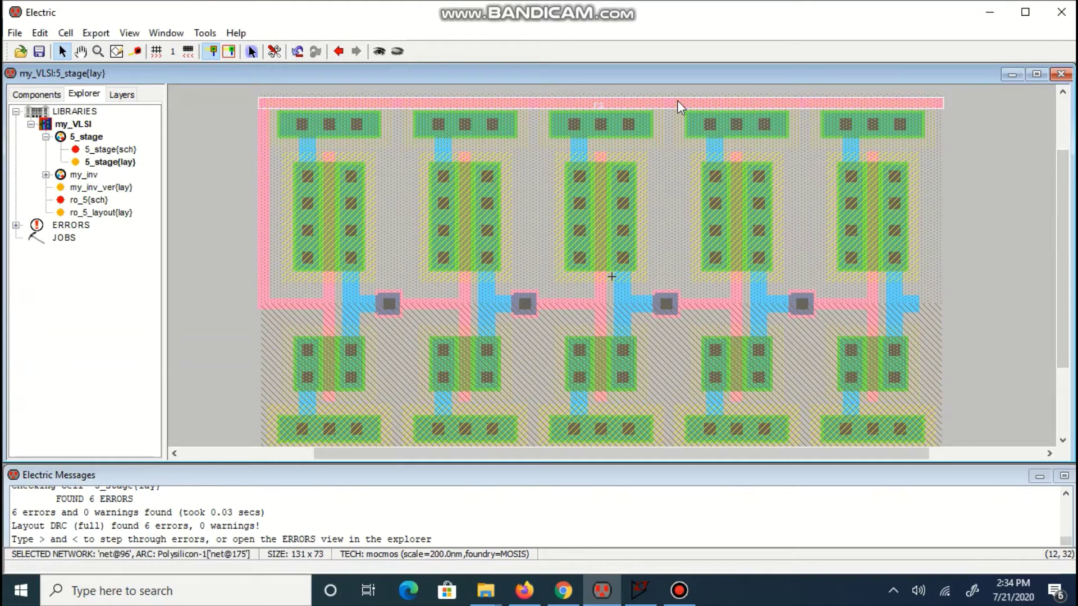
key("Up")
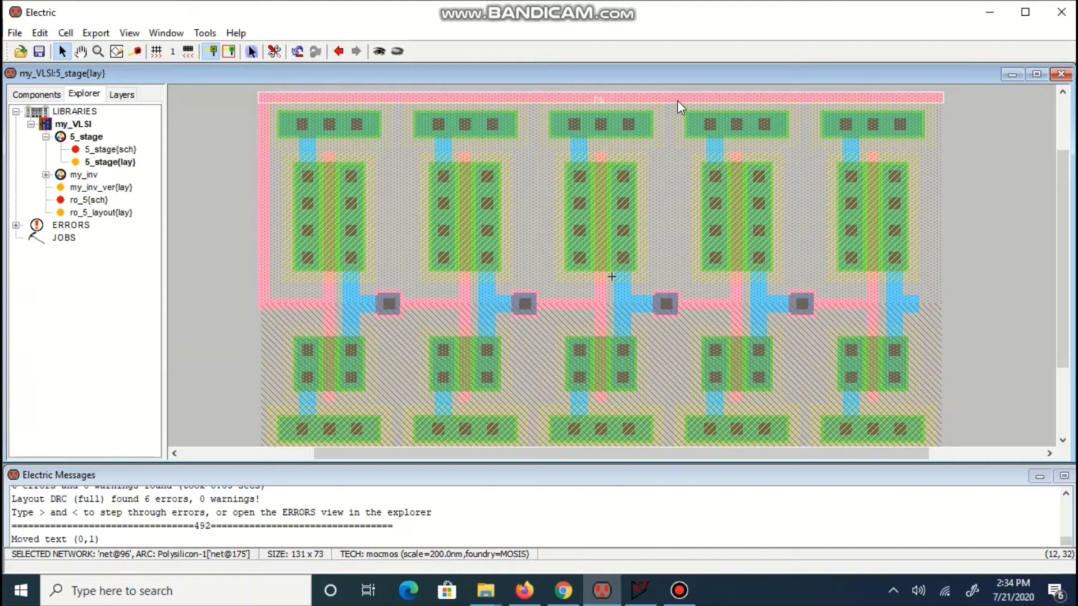
key("F5")
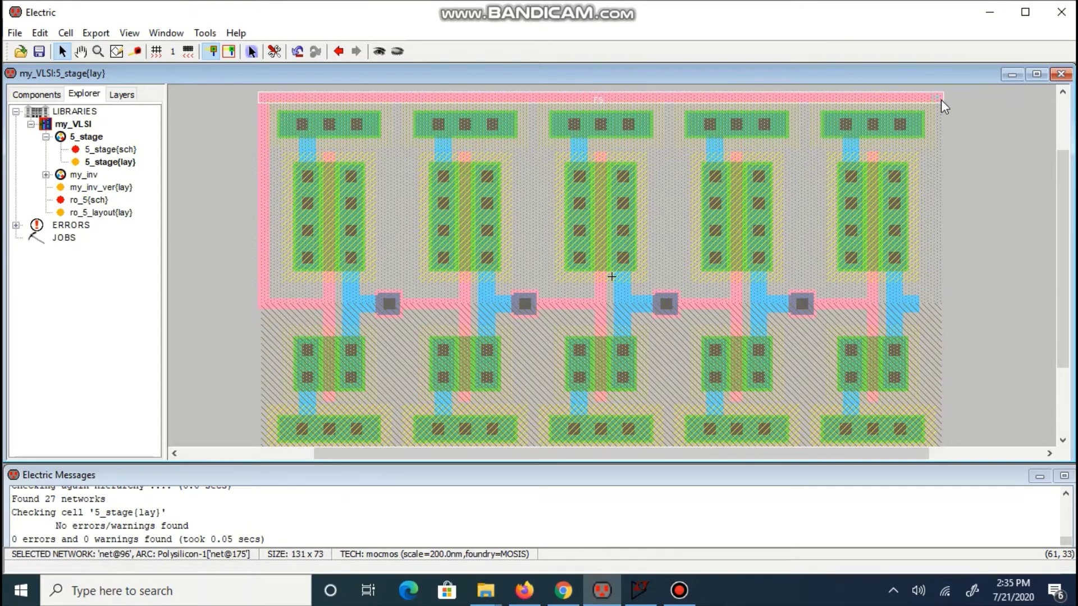
Run the top poly wire down the right edge and connect it to the last inverter's output
right_click(938, 301)
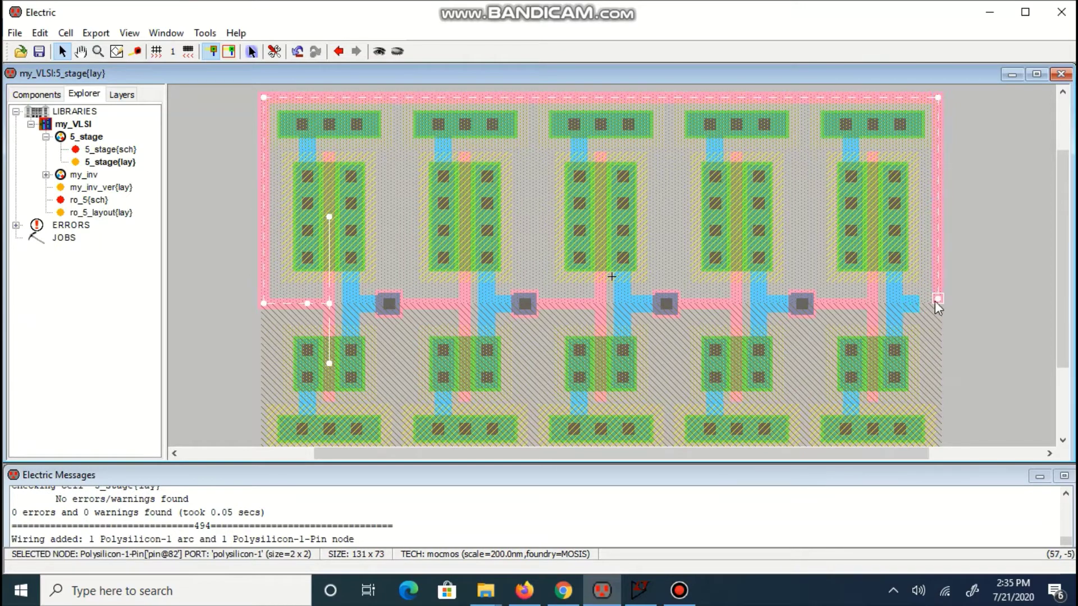
right_click(938, 305)
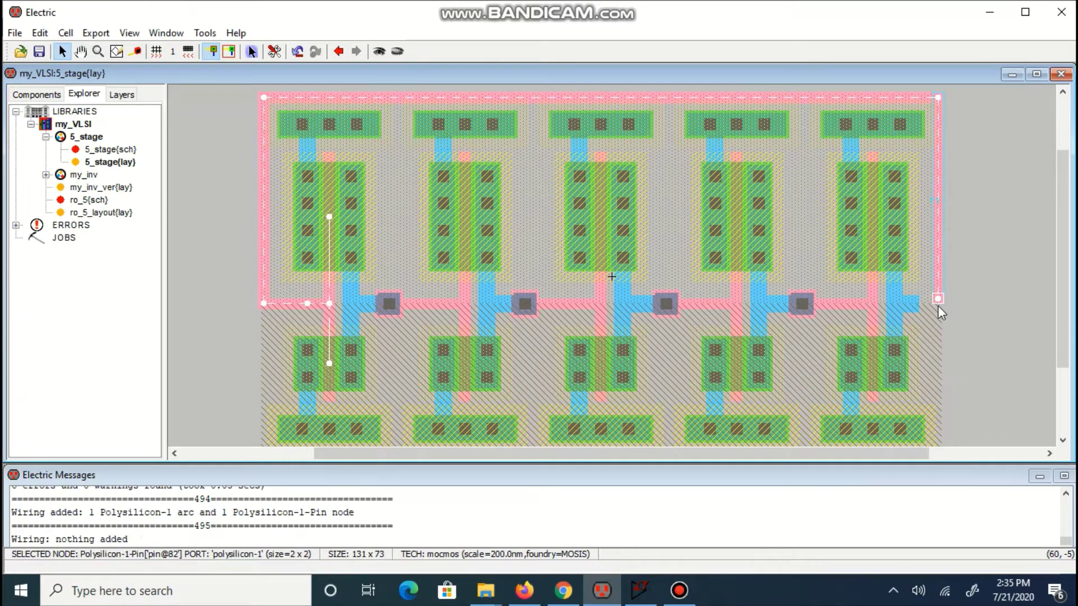
left_click_drag(938, 299, 937, 303)
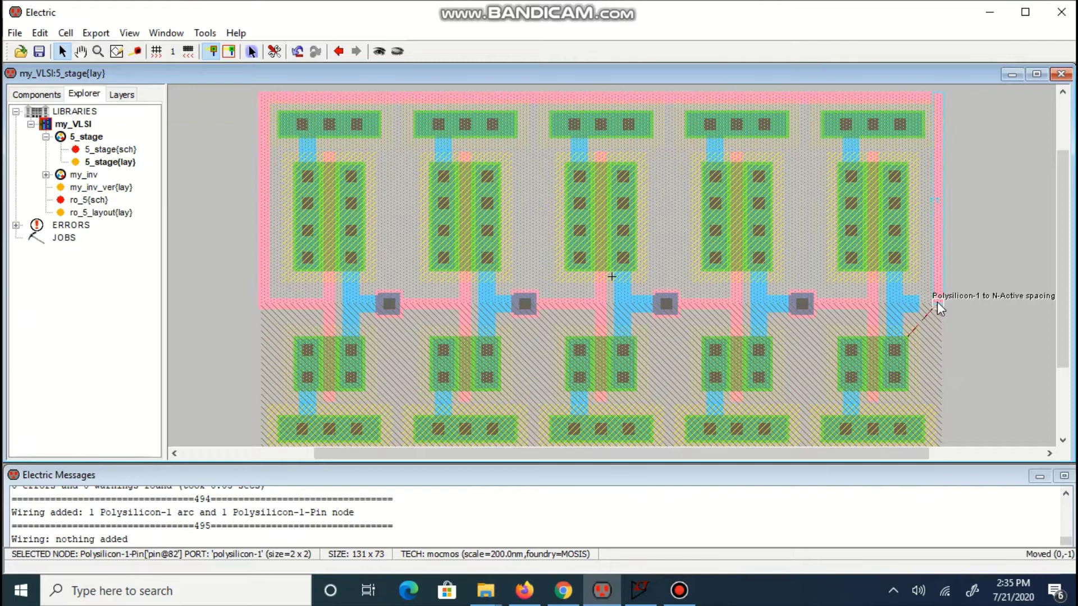
right_click(910, 303)
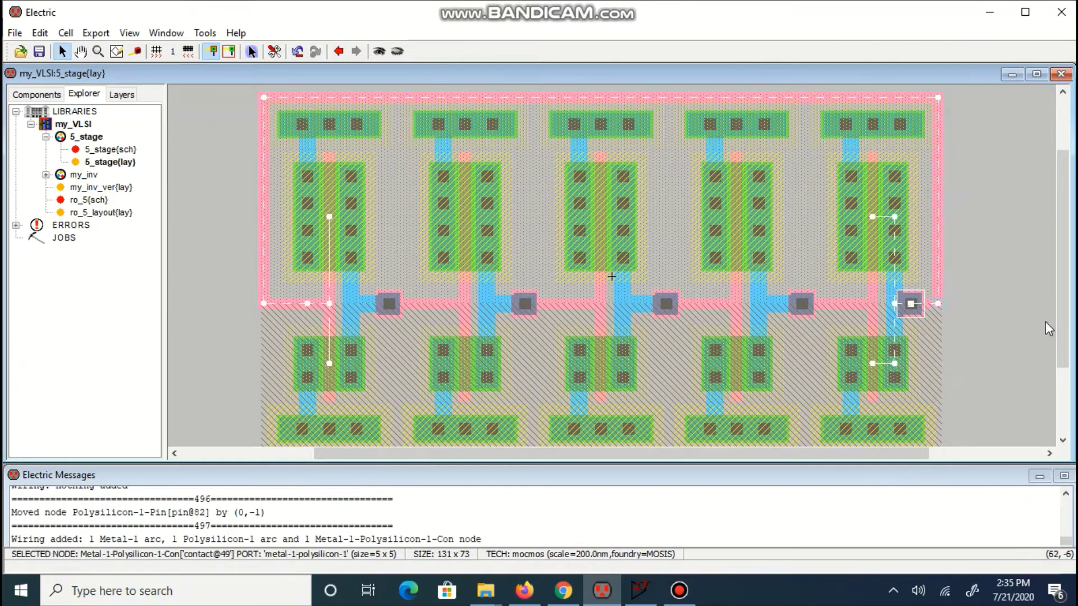
Shift the new contact right step by step until the design rule check passes
key("F5")
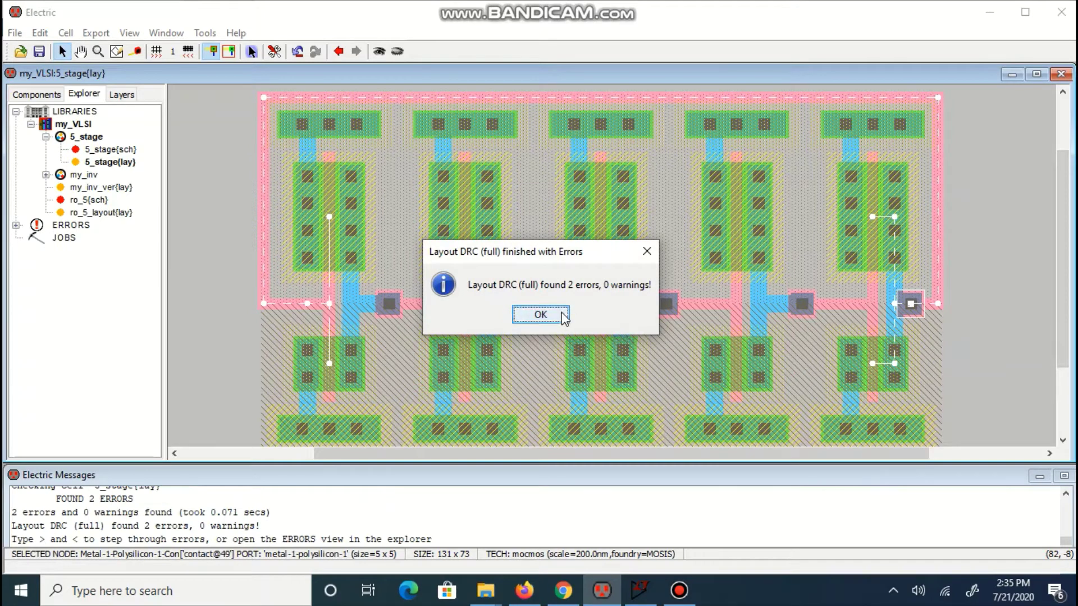
left_click(540, 315)
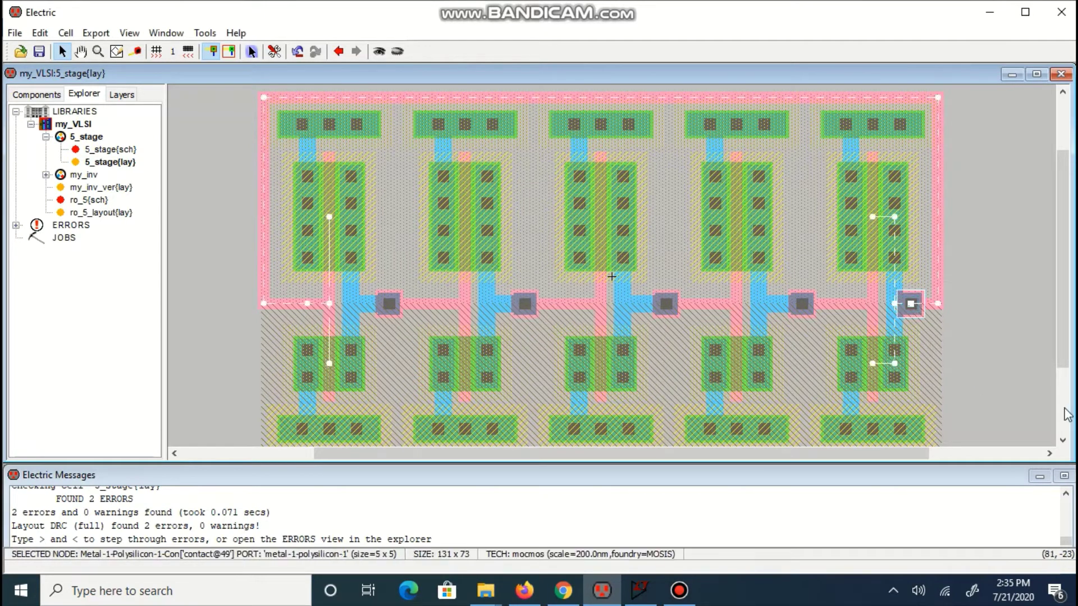
key("Right")
key("Right")
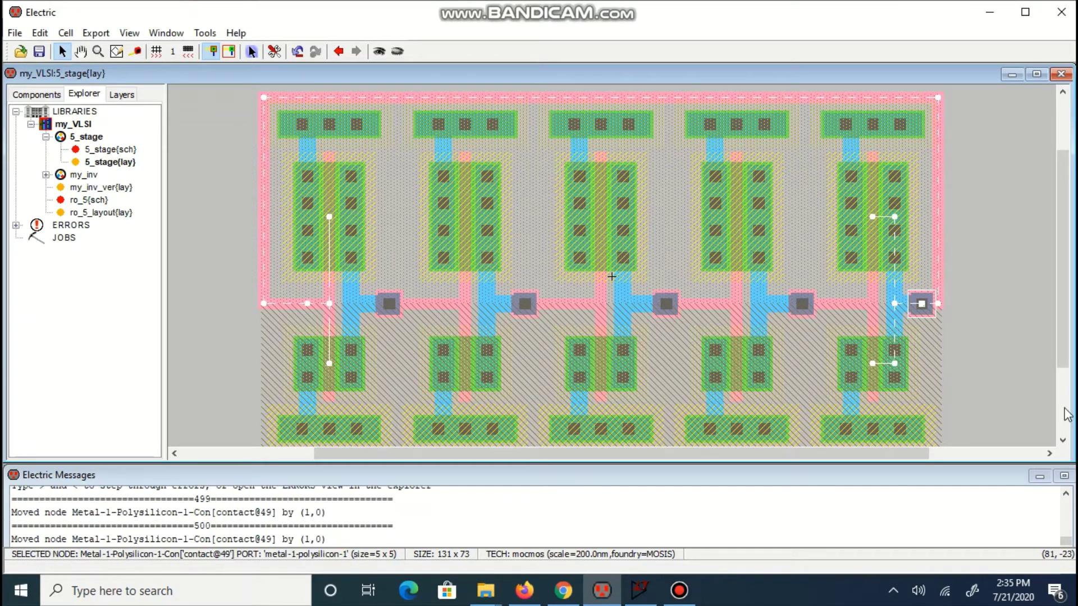
key("F5")
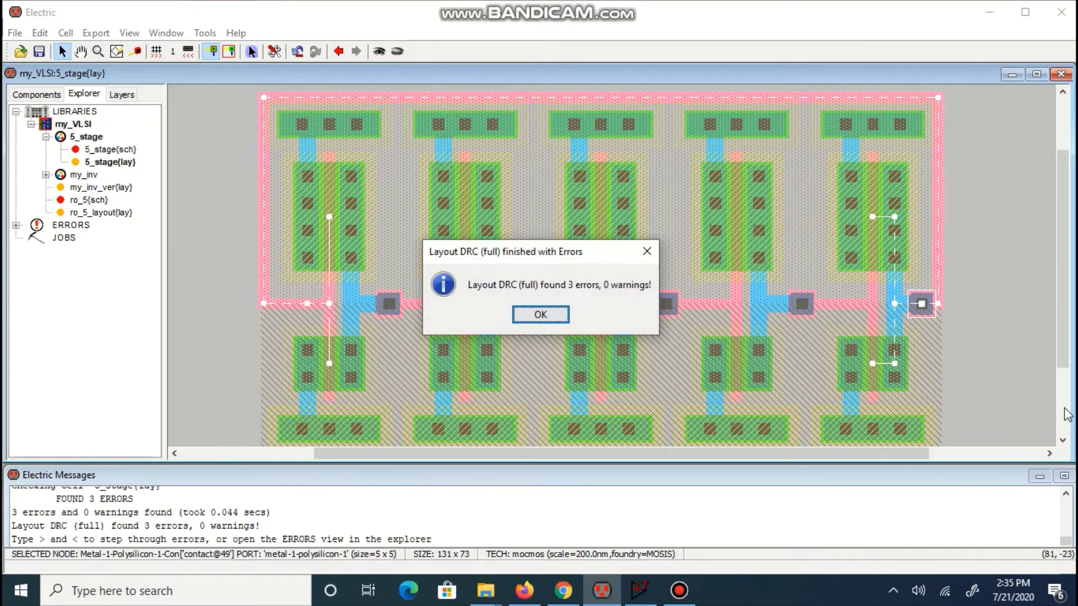
key("Return")
key("Right")
key("F5")
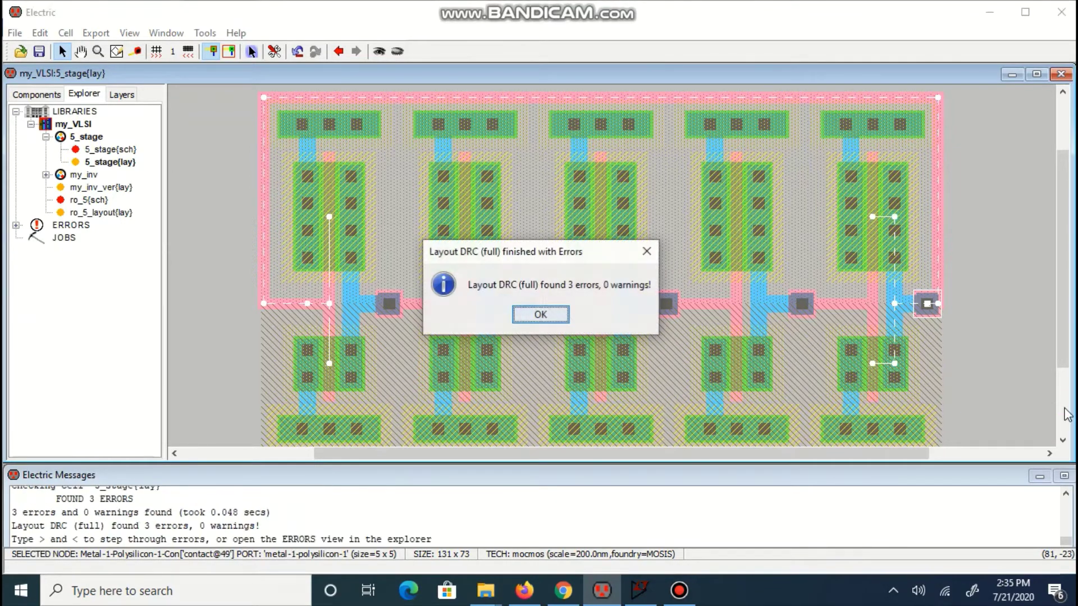
key("Return")
key("Right")
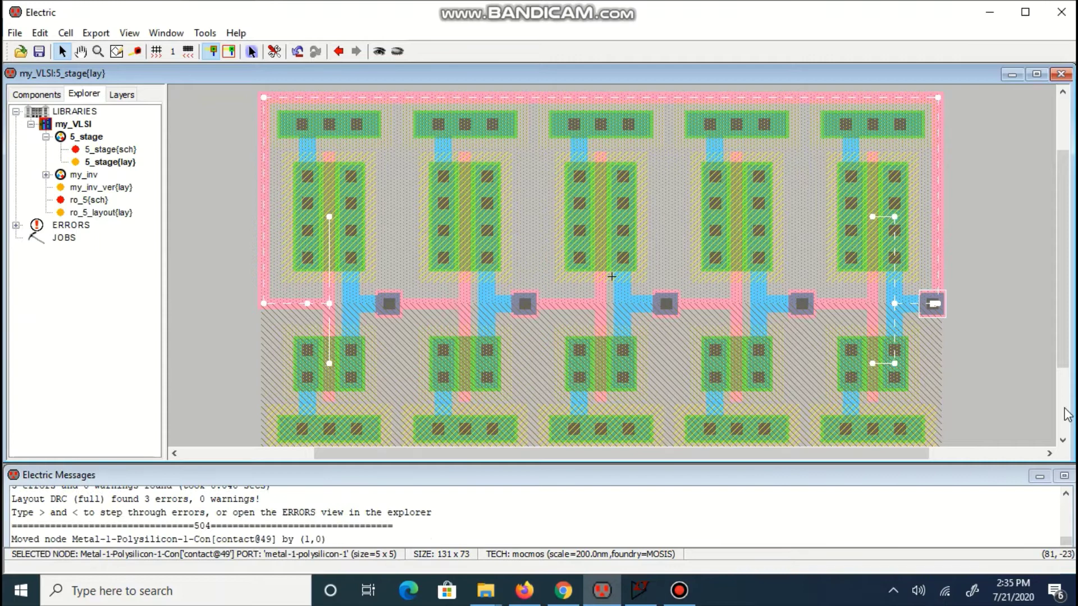
key("F5")
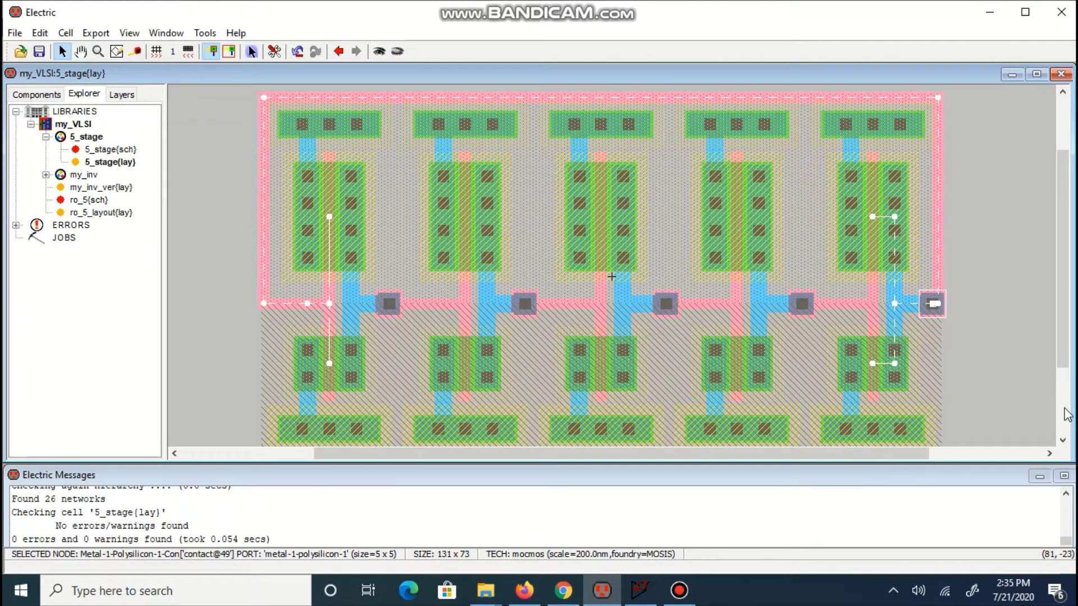
Branch a new Polysilicon-1 pin off the right vertical poly wire and shift it one unit left
left_click(984, 263)
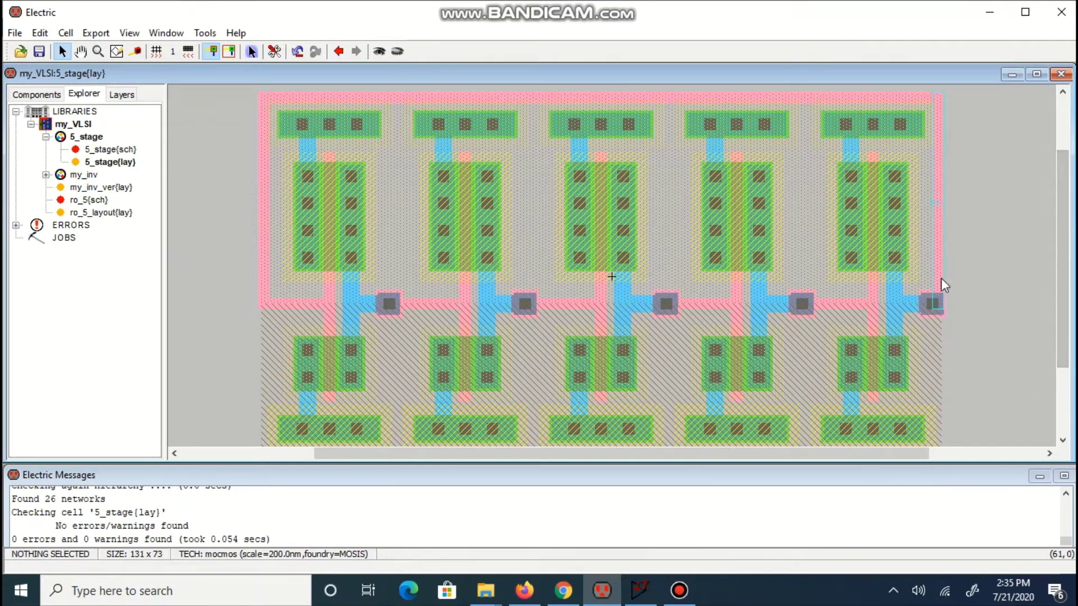
left_click(940, 278)
right_click(948, 278)
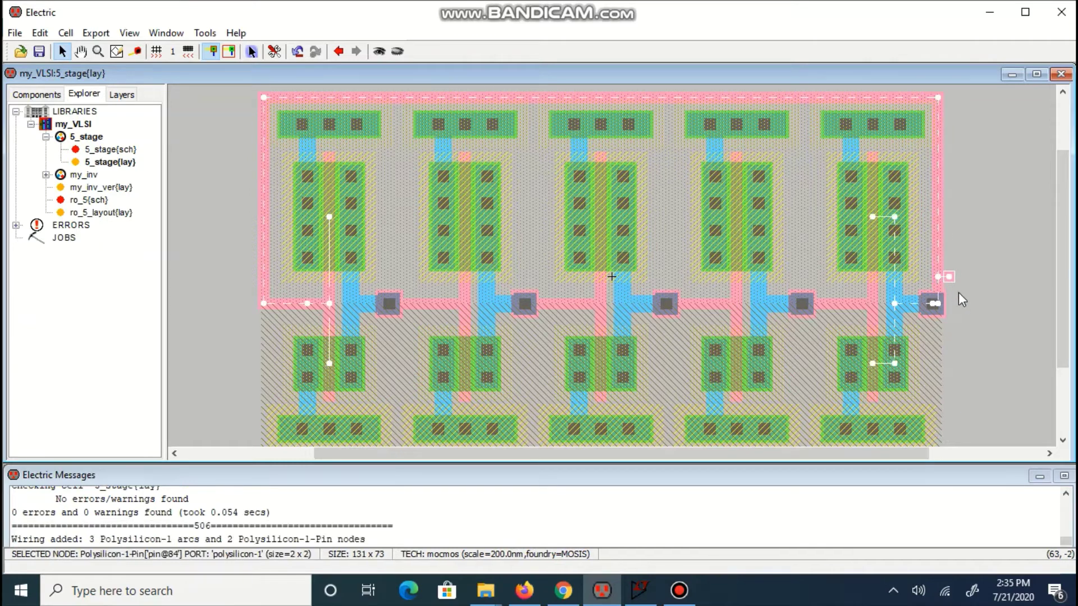
key("Left")
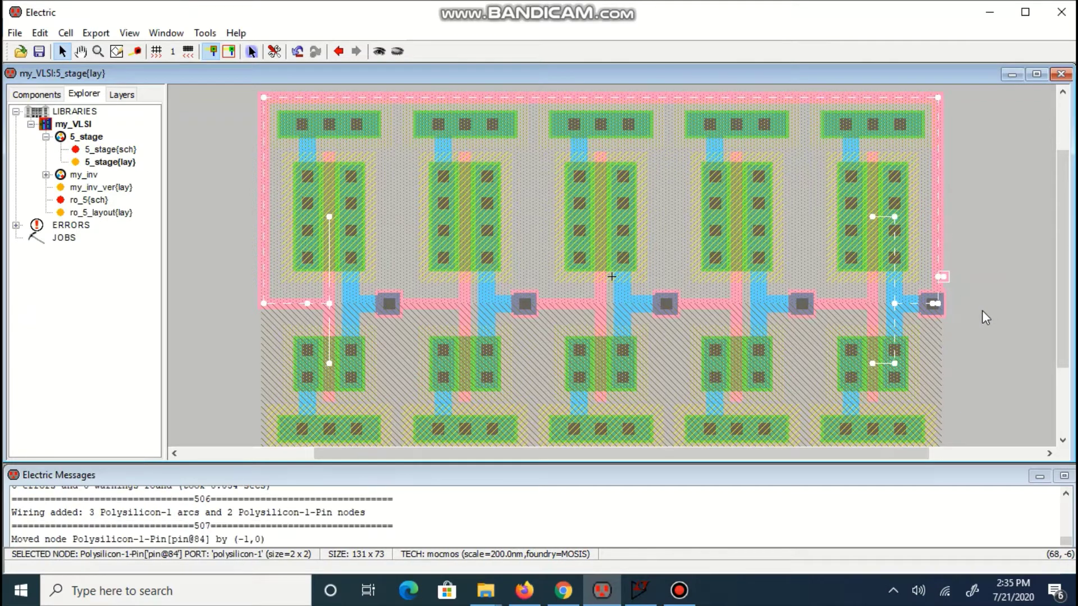
key("ctrl+e")
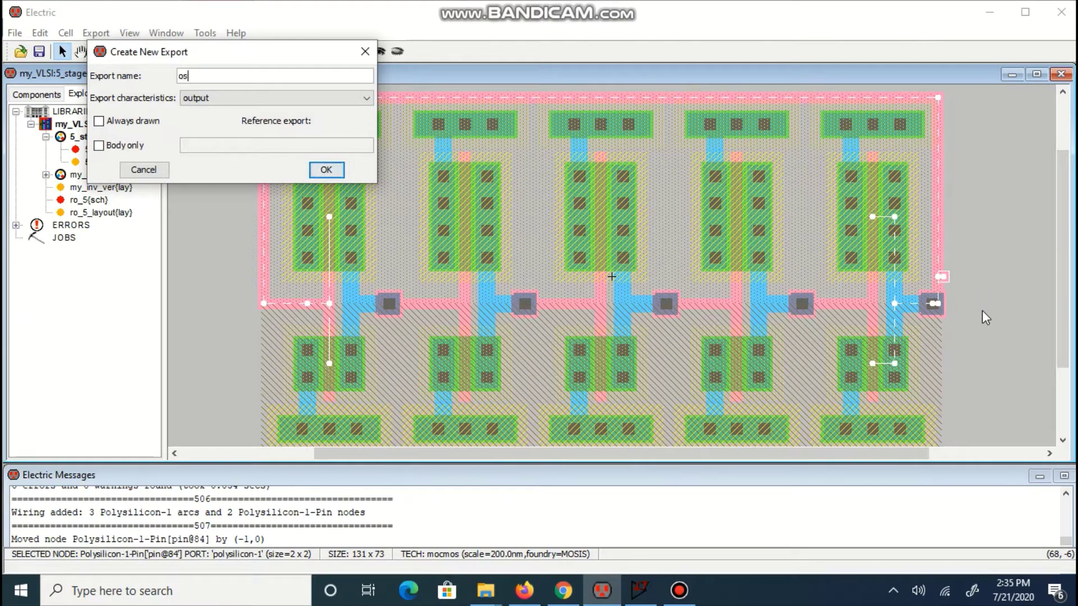
Name the pin's export osc and confirm it as an output
type("osc")
key("Return")
left_click(996, 398)
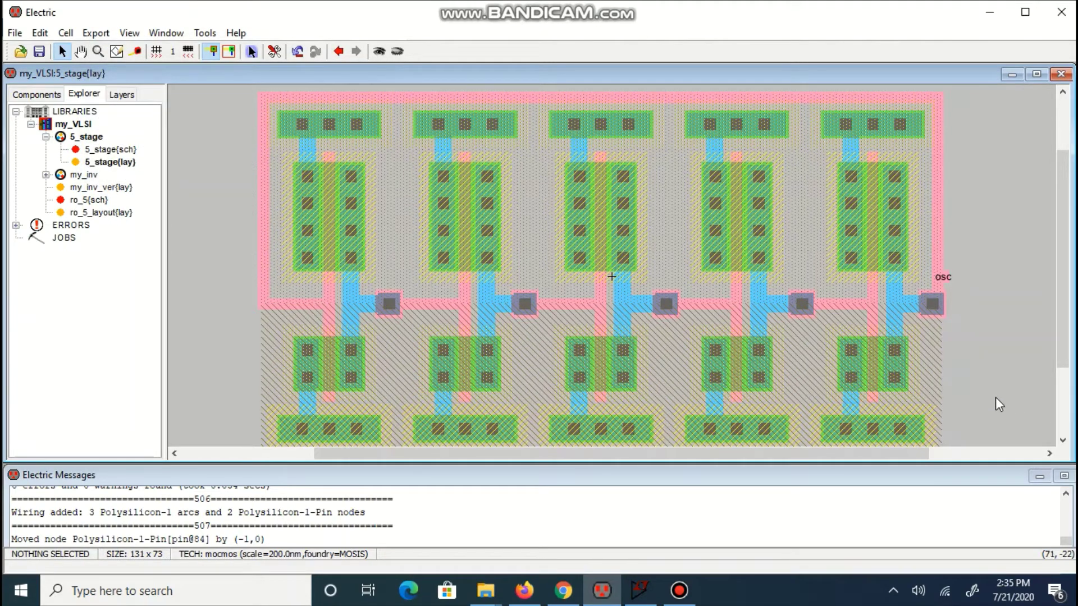
Chain Metal-1 arcs across the five top N-well contacts
left_click(355, 122)
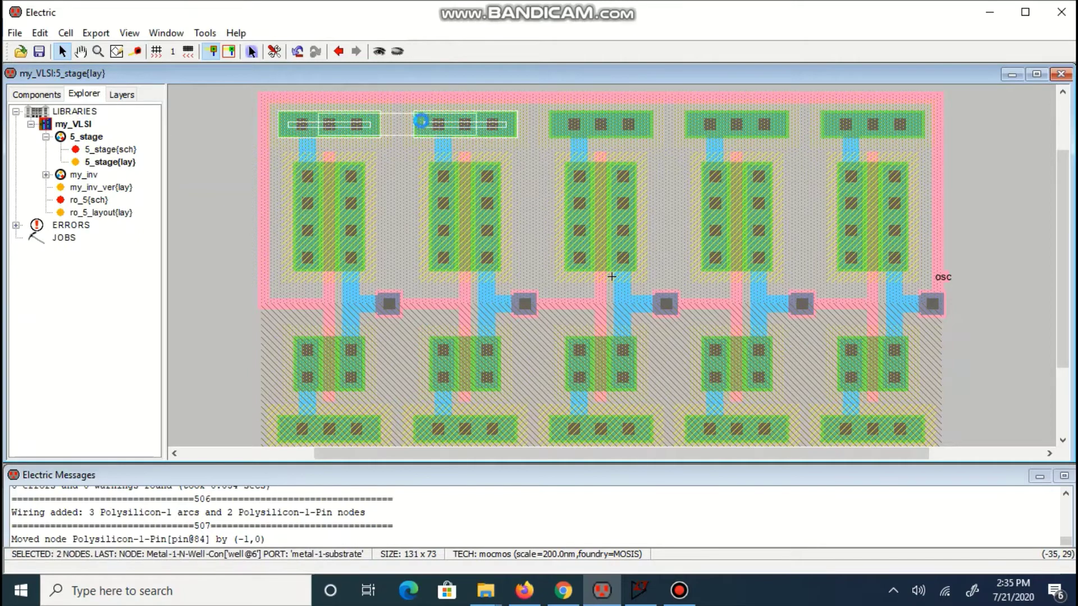
right_click(478, 125)
right_click(560, 122)
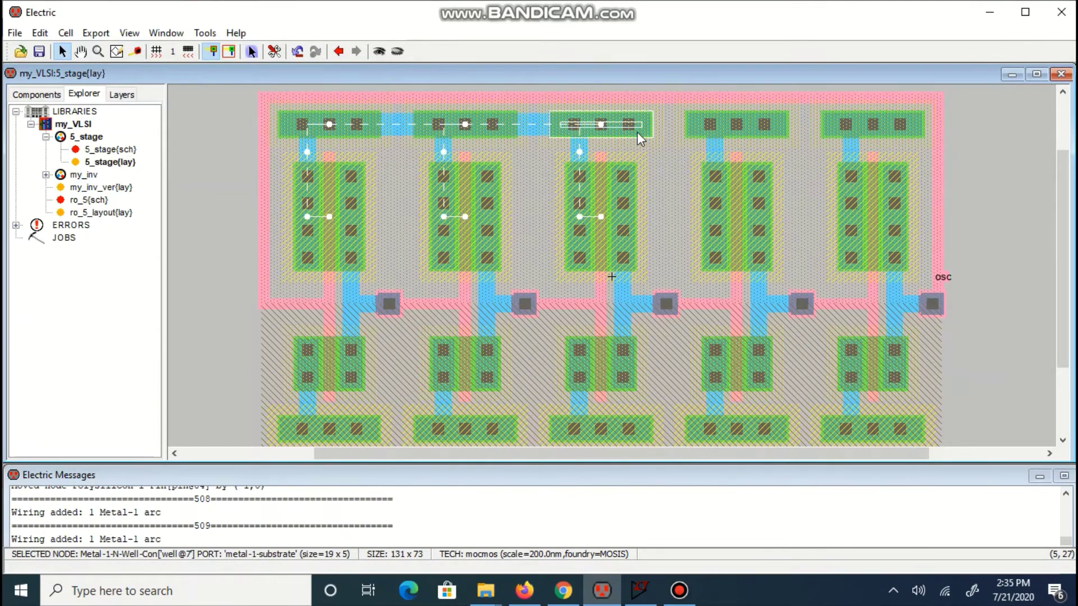
right_click(716, 127)
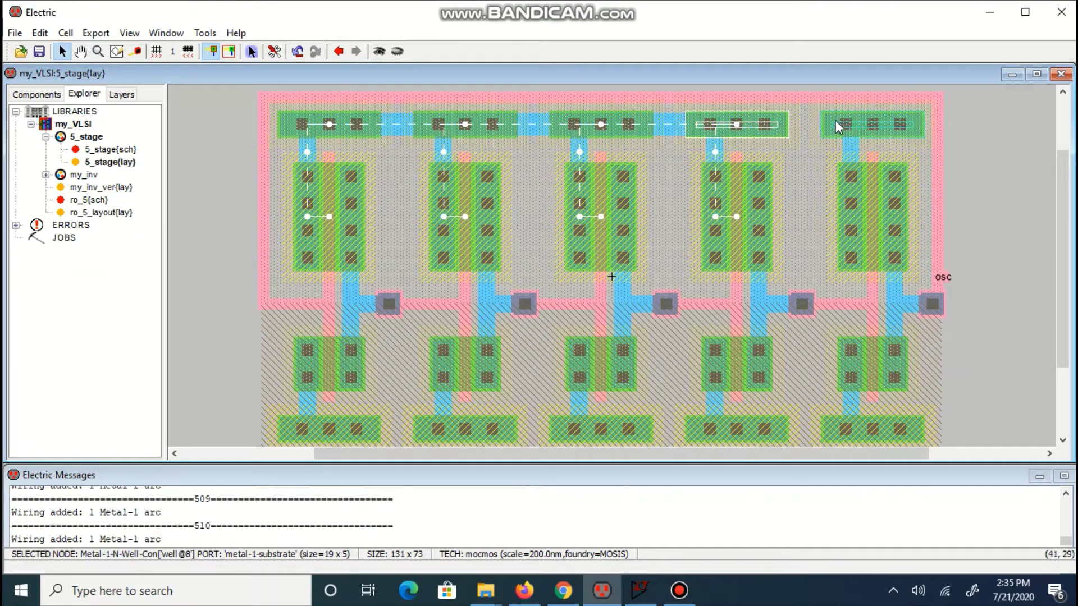
right_click(836, 121)
Chain Metal-1 arcs across the five bottom substrate contacts
left_click(373, 431)
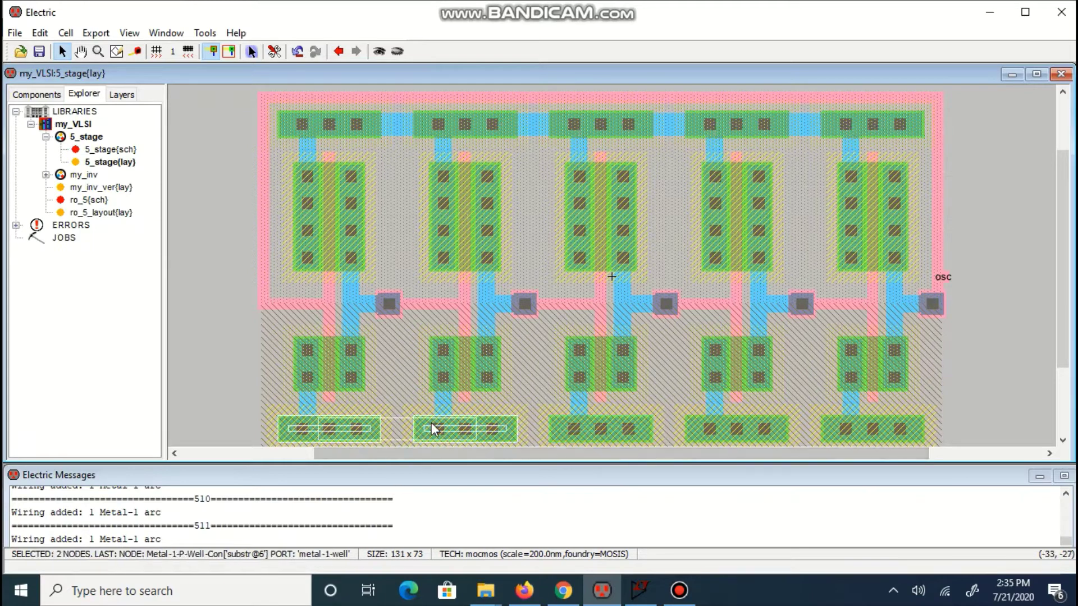
right_click(483, 426)
right_click(555, 430)
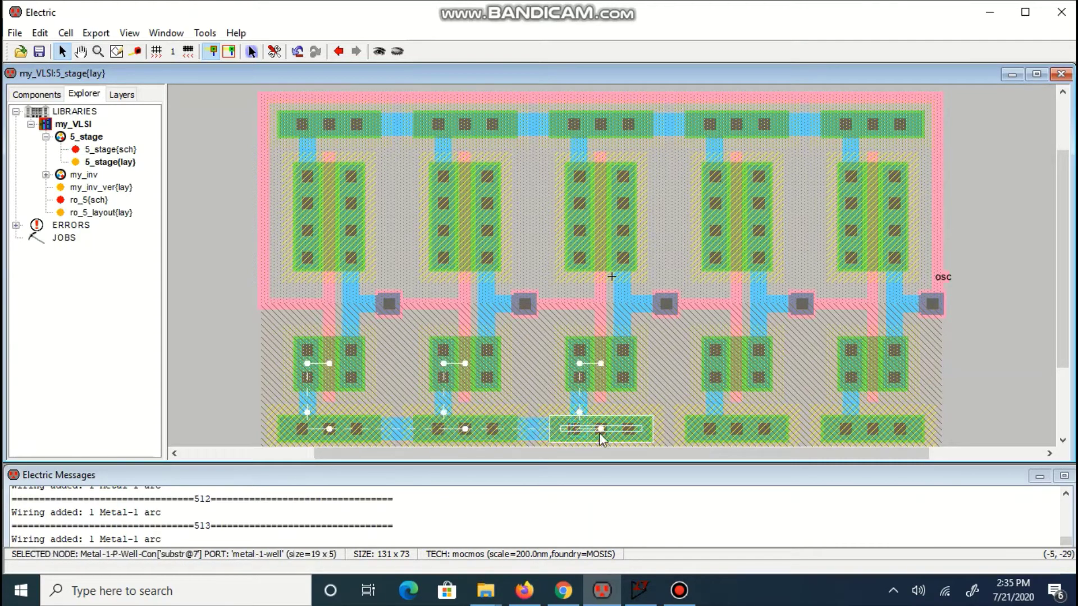
right_click(696, 429)
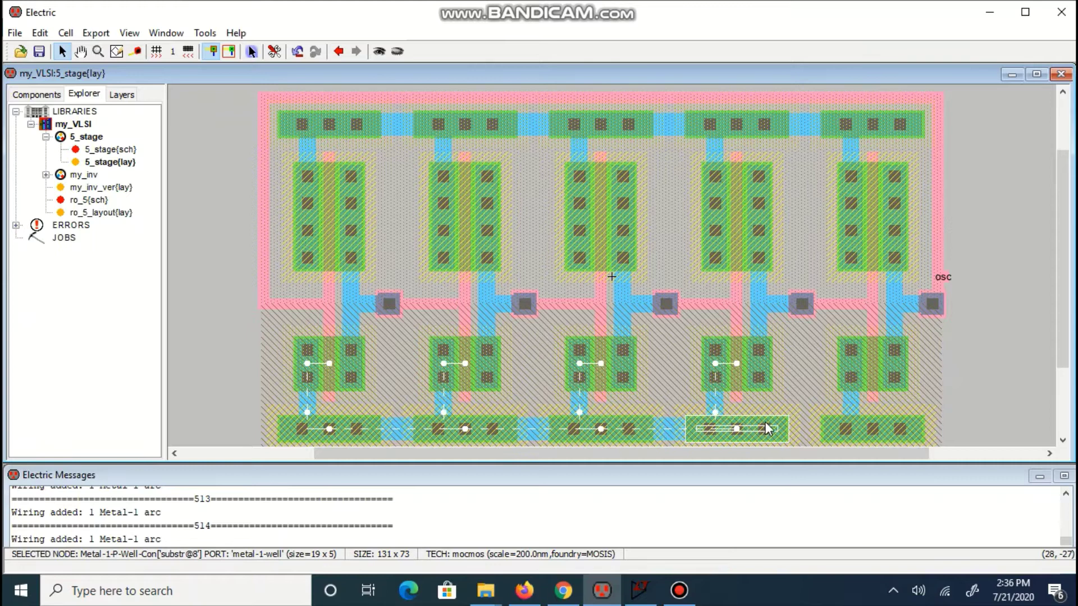
right_click(835, 437)
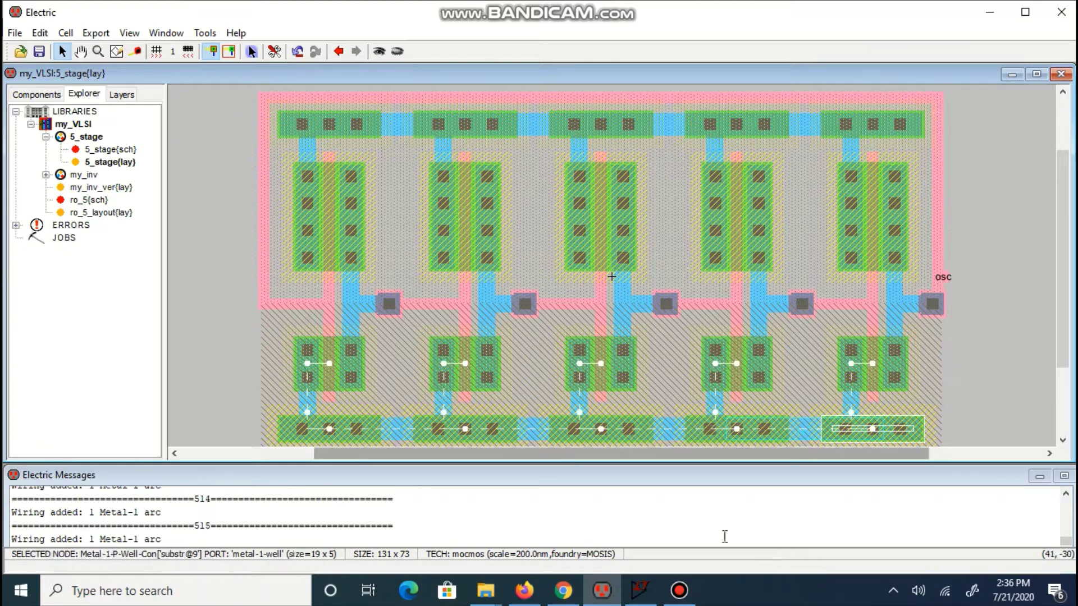
left_click(955, 216)
left_click(873, 126)
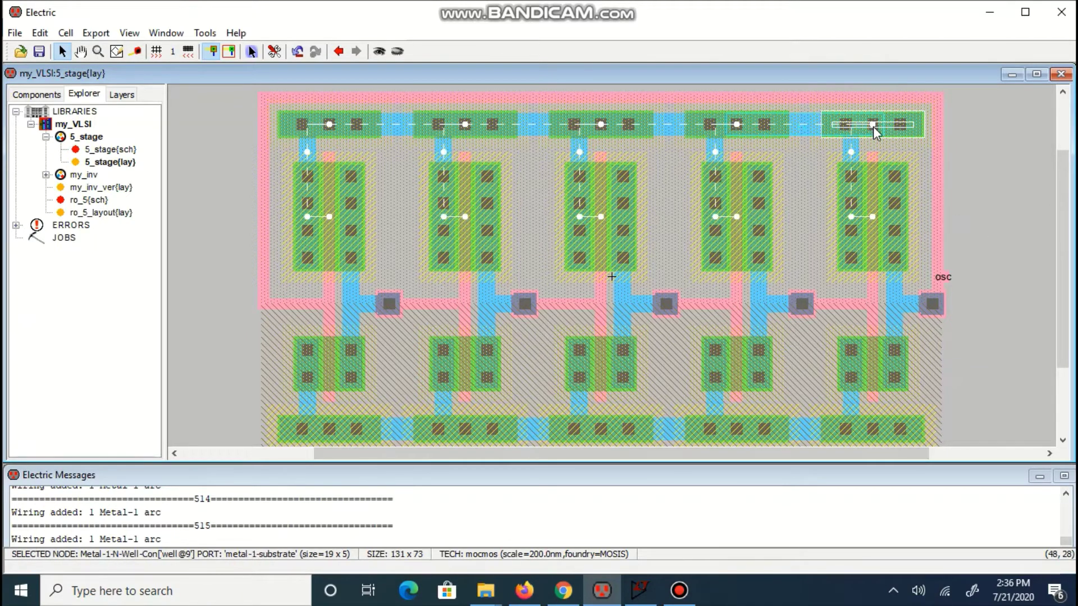
Export the top-right well contact as vdd with power characteristics
key("ctrl+e")
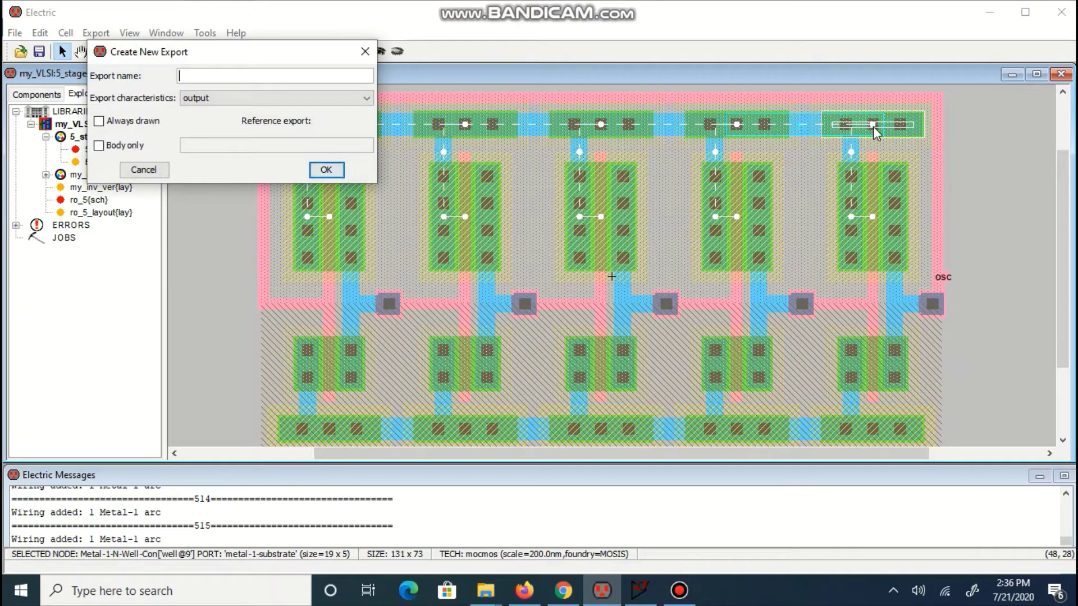
type("vdd")
key("Tab")
key("p")
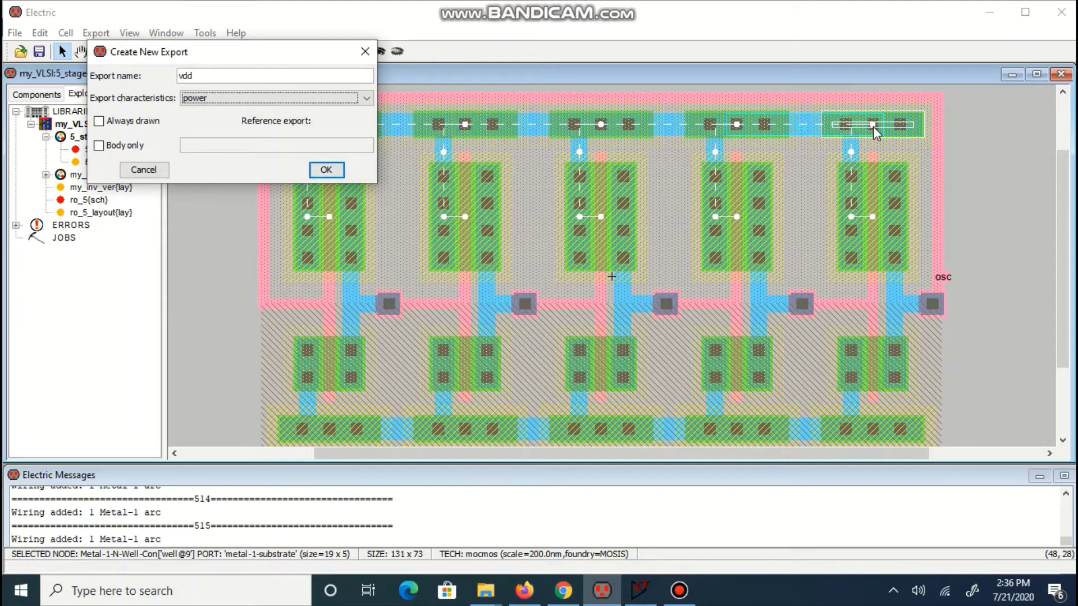
key("Return")
Export the bottom-right substrate contact as gnd with ground characteristics
left_click(917, 442)
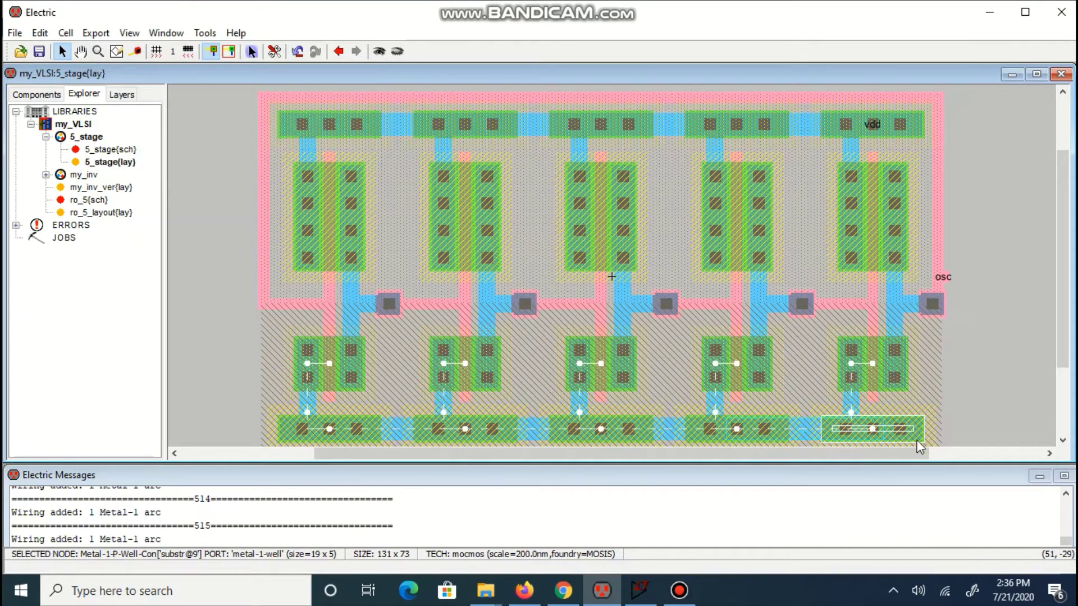
key("ctrl+e")
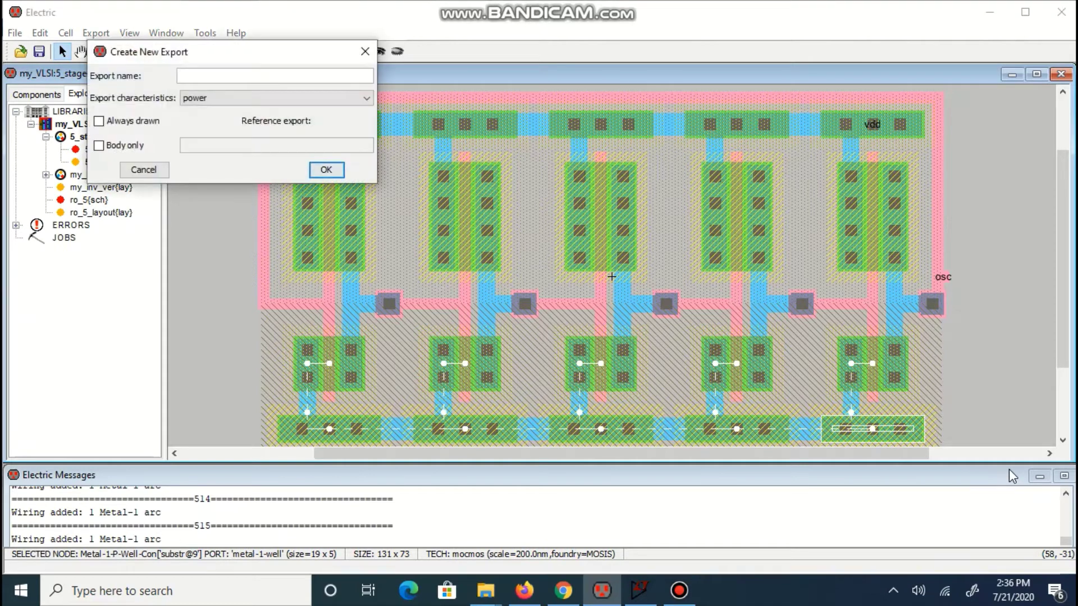
type("gnd")
key("Tab")
key("Down")
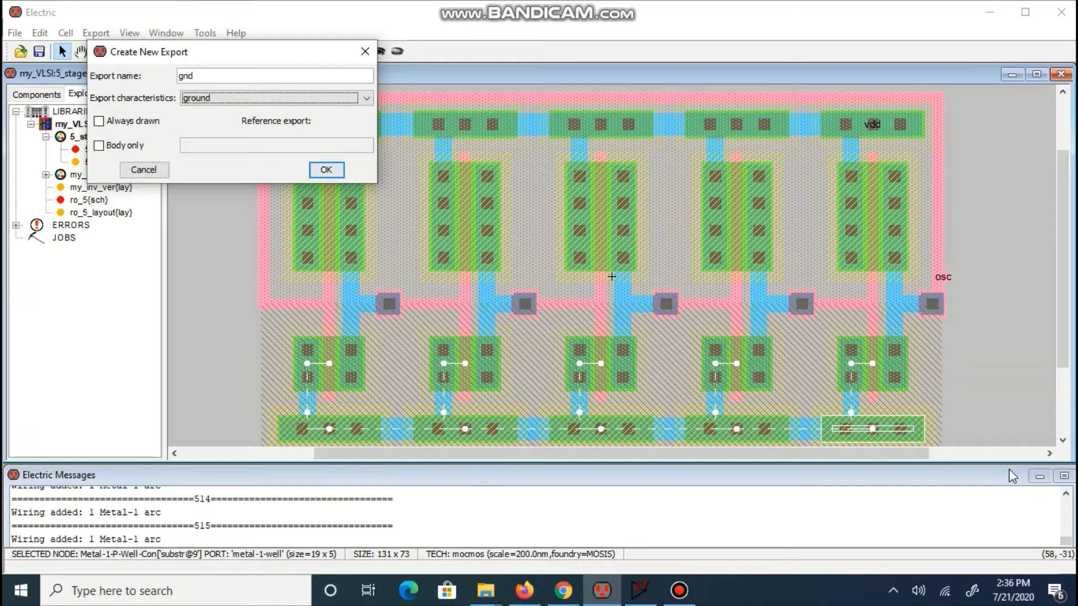
key("Return")
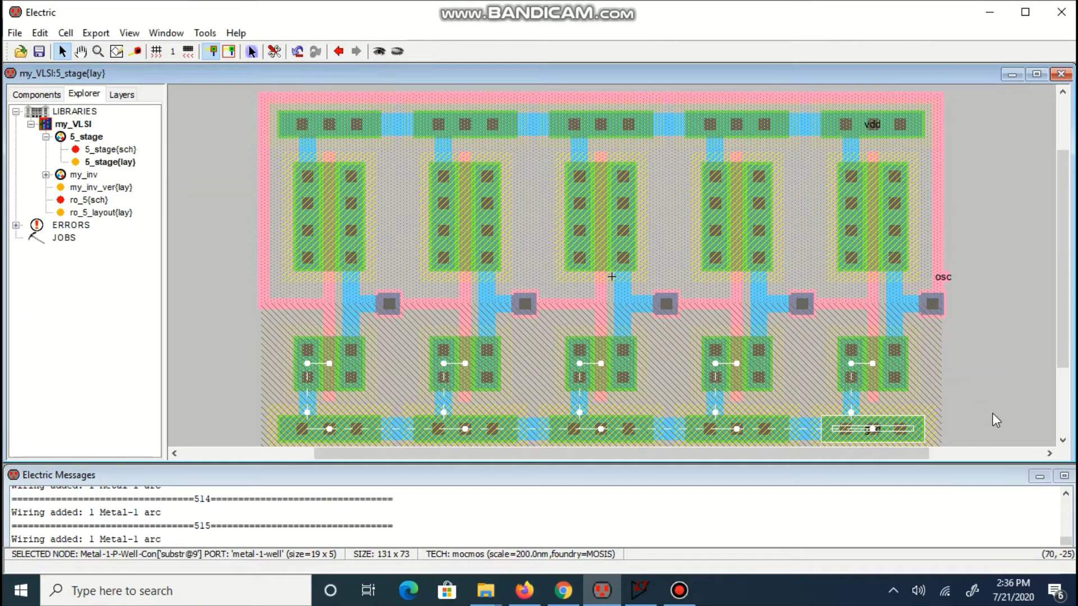
Run a full hierarchical DRC and dismiss its error summary
key("F5")
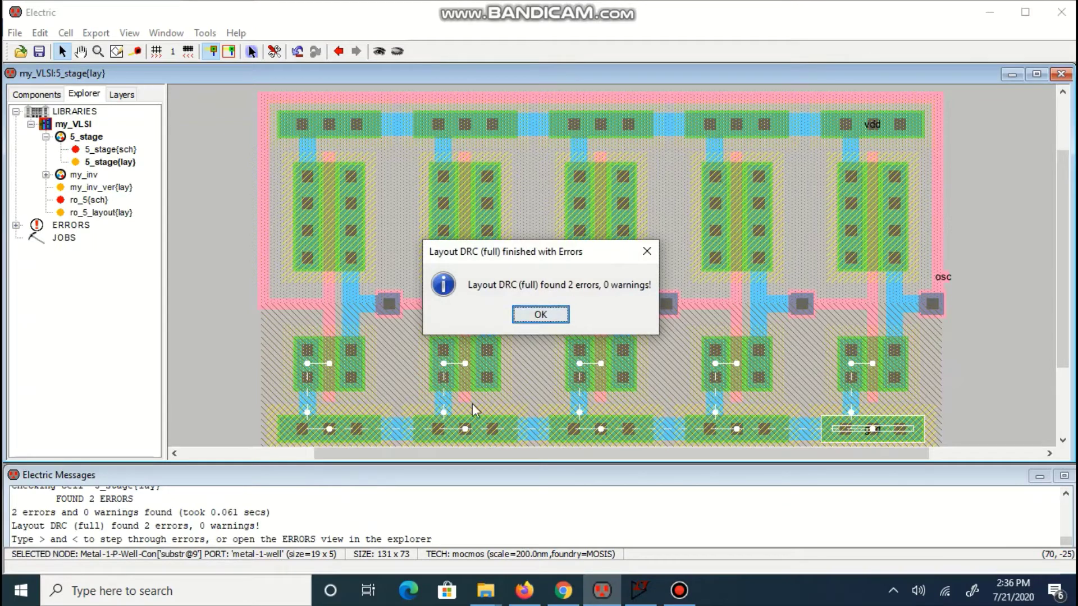
left_click(540, 315)
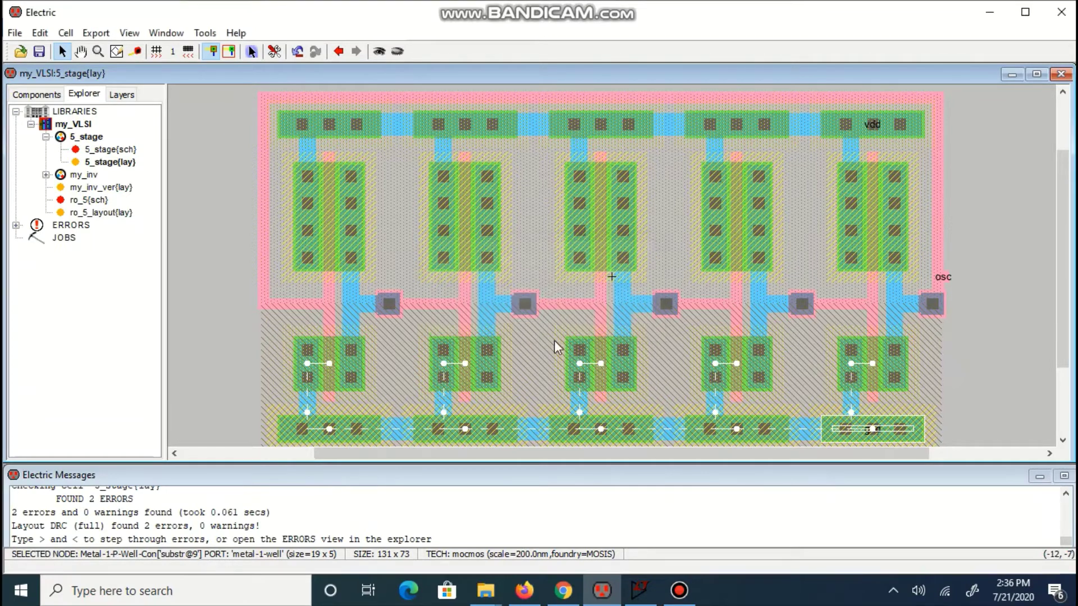
left_click(36, 94)
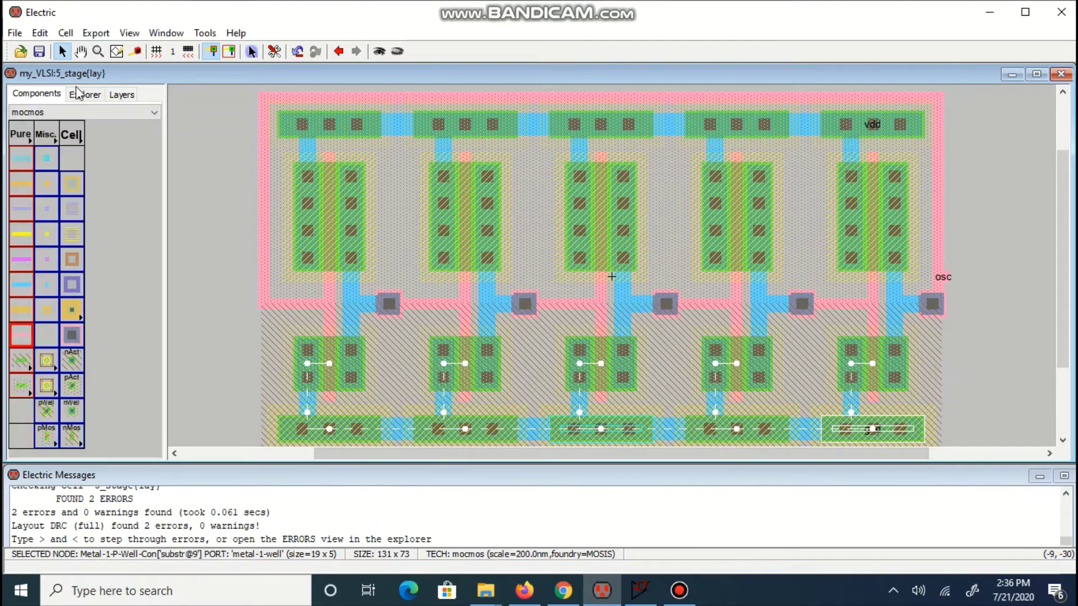
left_click(84, 95)
Locate the [2] Notch error under ERRORS > Layout DRC (full) > 5_stage near osc
left_click(16, 225)
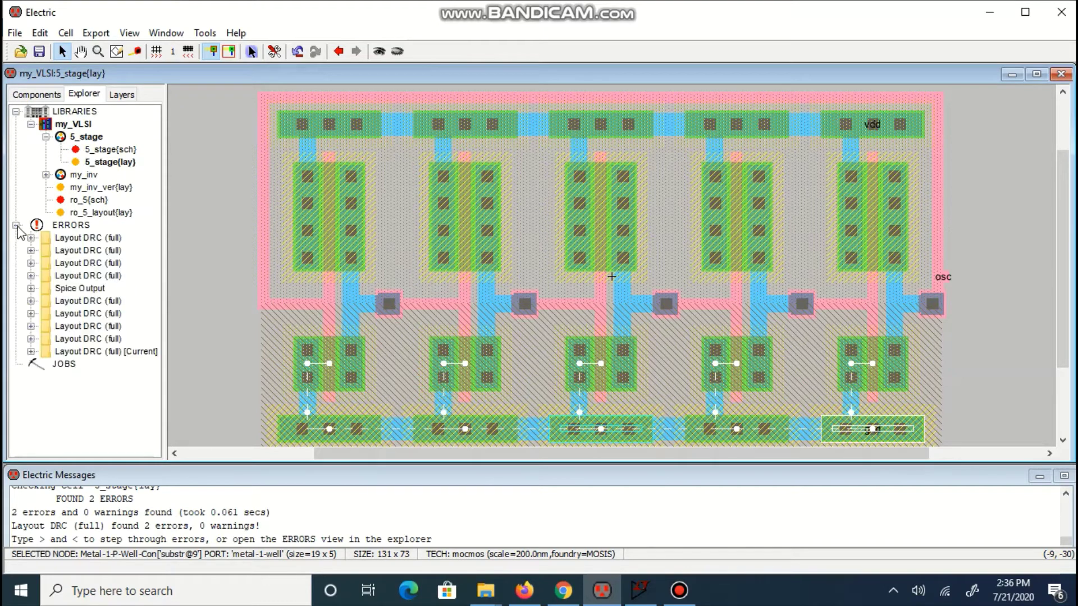
left_click(31, 352)
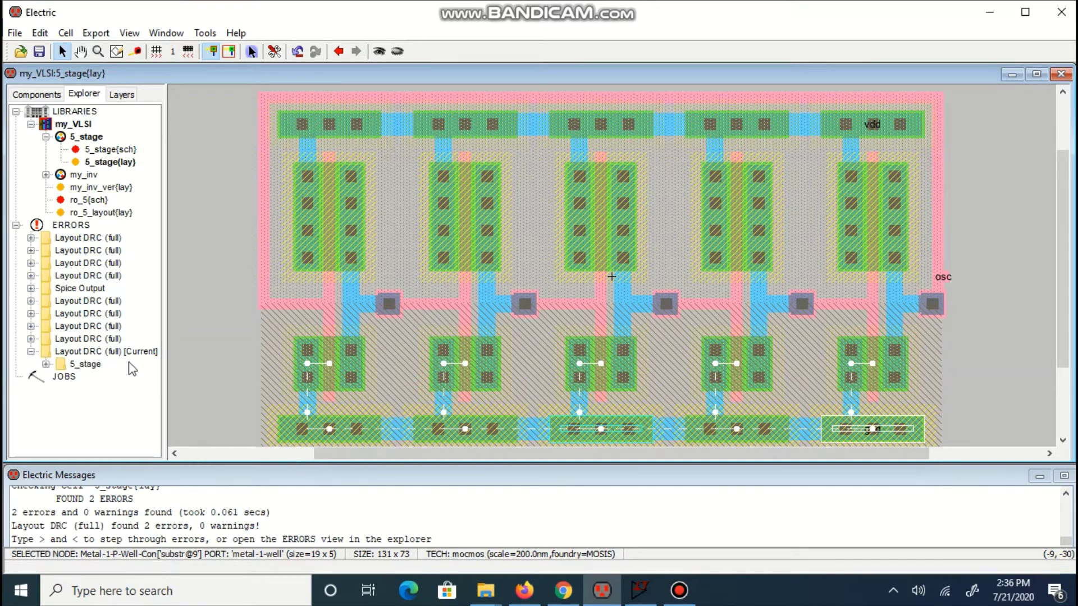
left_click(95, 366)
left_click(46, 364)
left_click(104, 389)
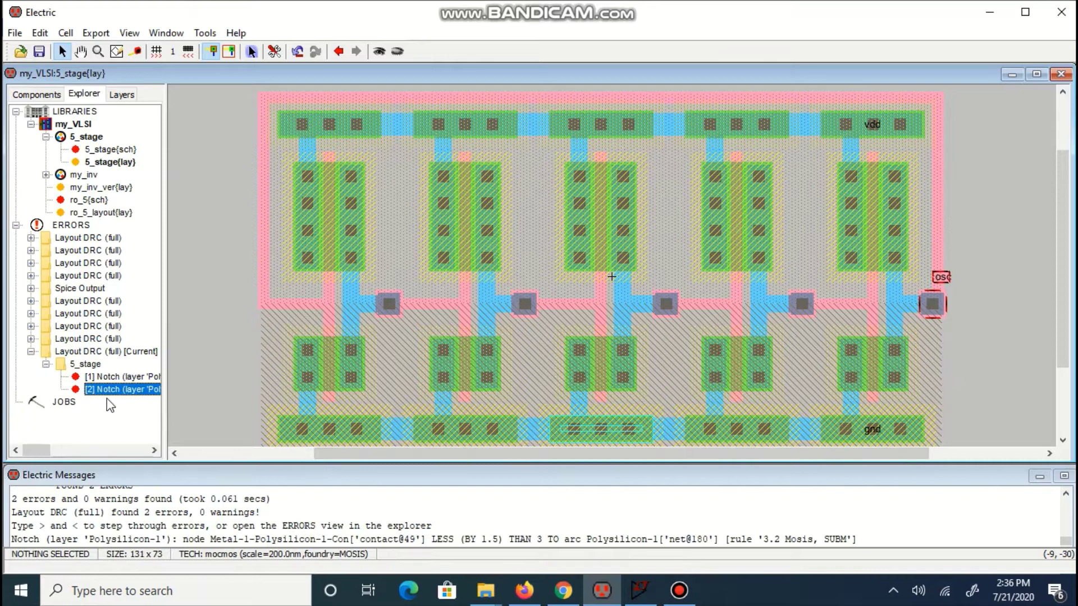
left_click(907, 272)
left_click(948, 277)
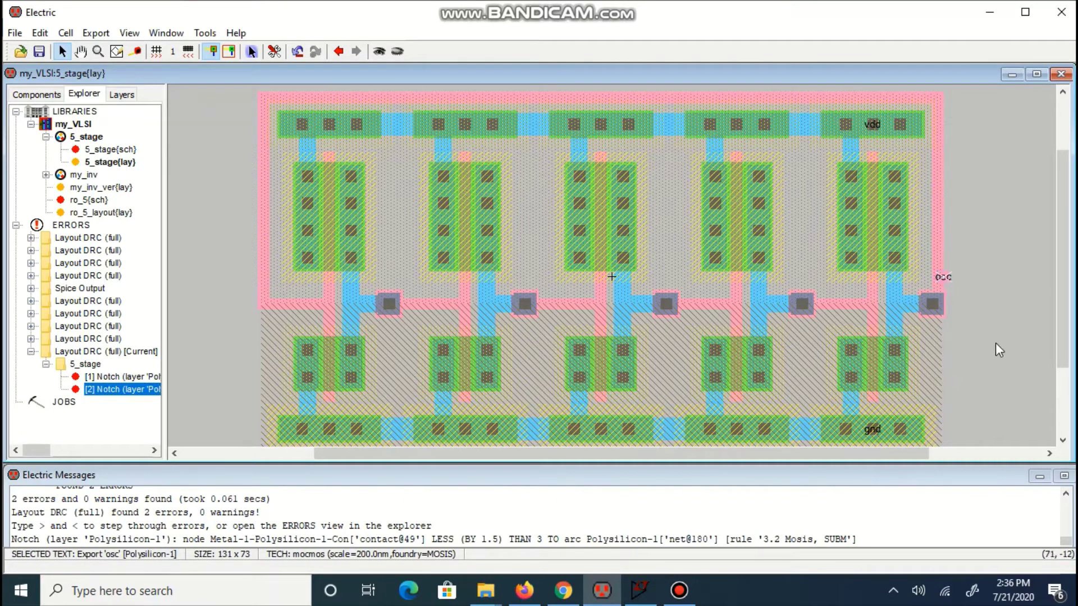
Delete the old pin under the osc label and wire a new poly stub off the right edge
key("Up")
key("Up")
key("Up")
key("Up")
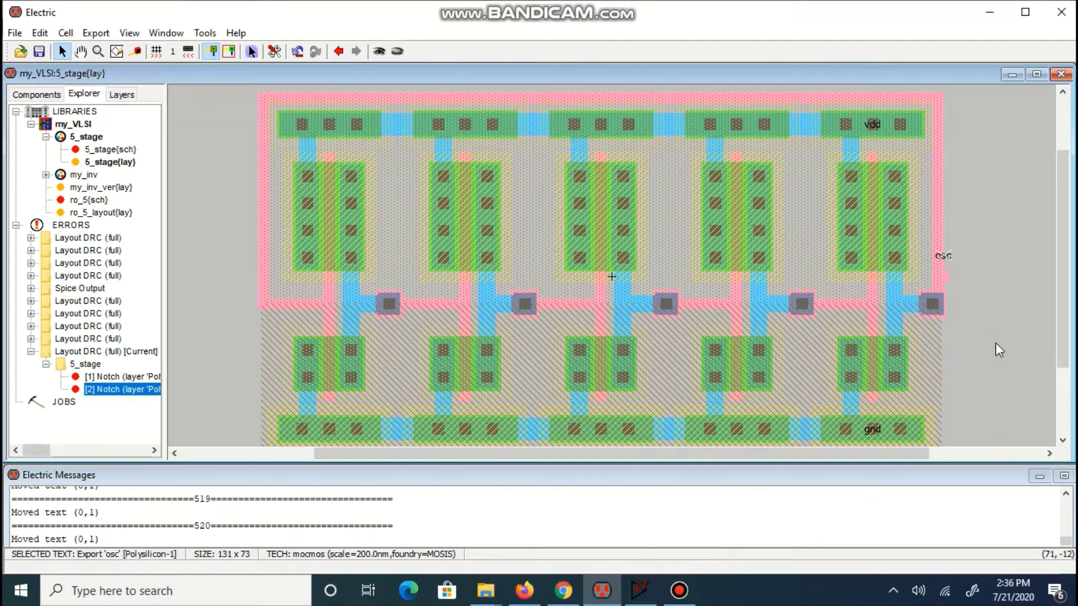
left_click(945, 280)
left_click(966, 285)
left_click(951, 280)
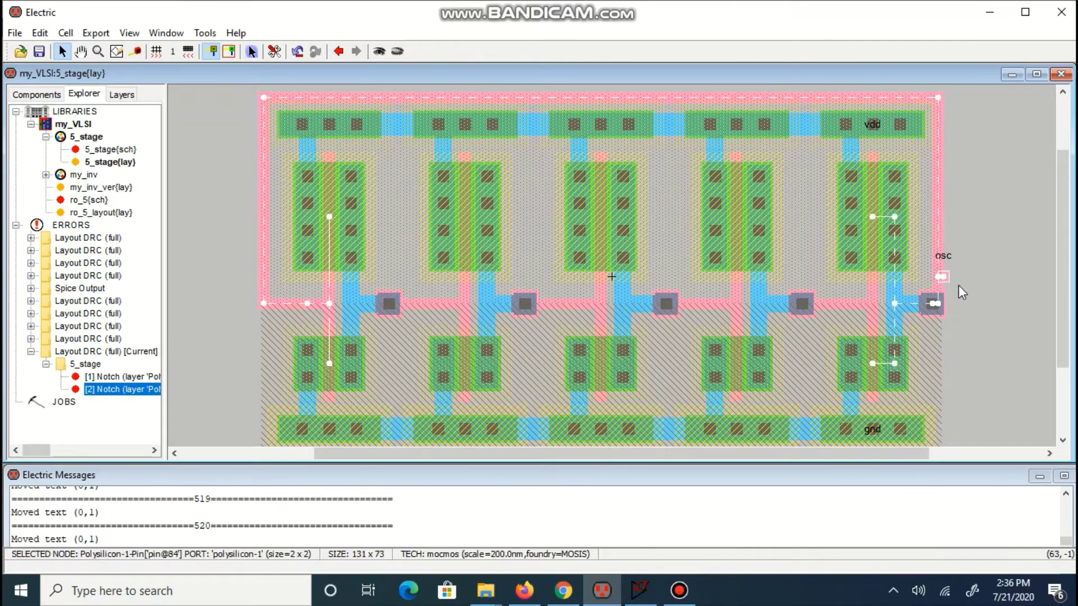
key("Delete")
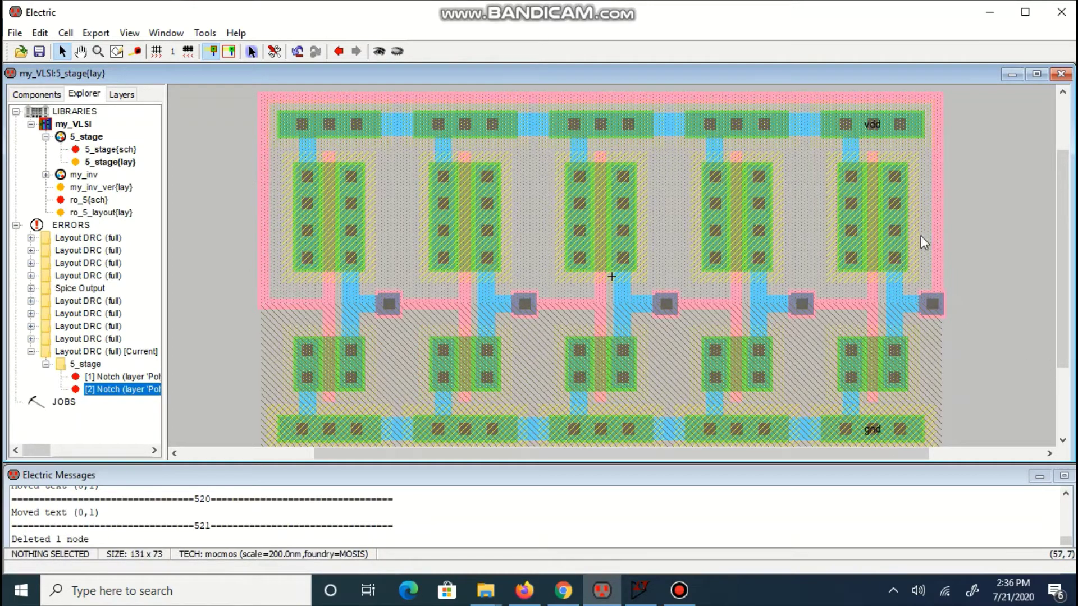
left_click(941, 242)
right_click(948, 238)
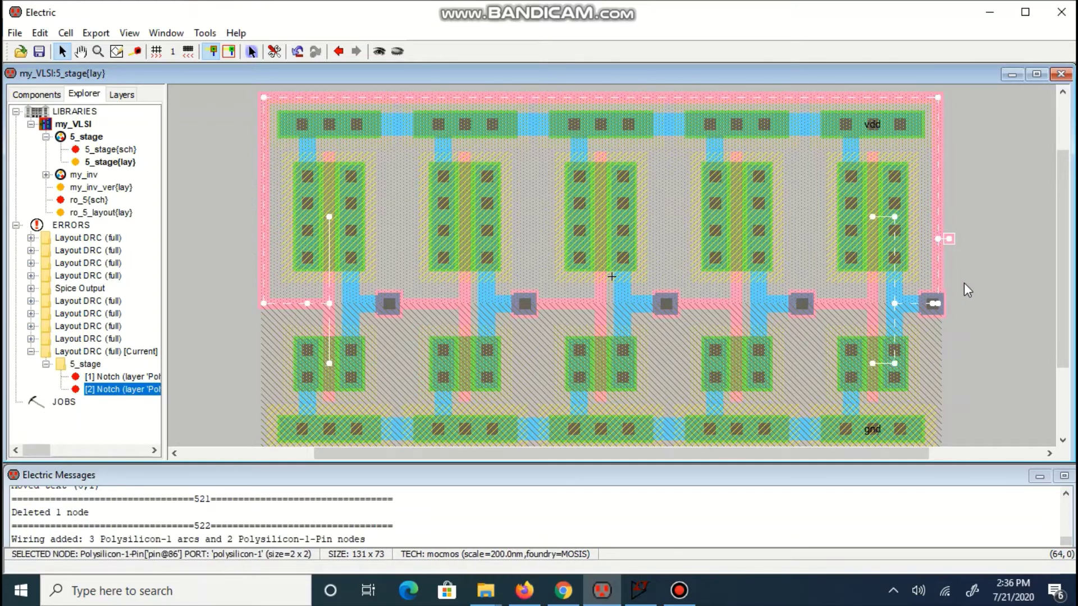
left_click(970, 289)
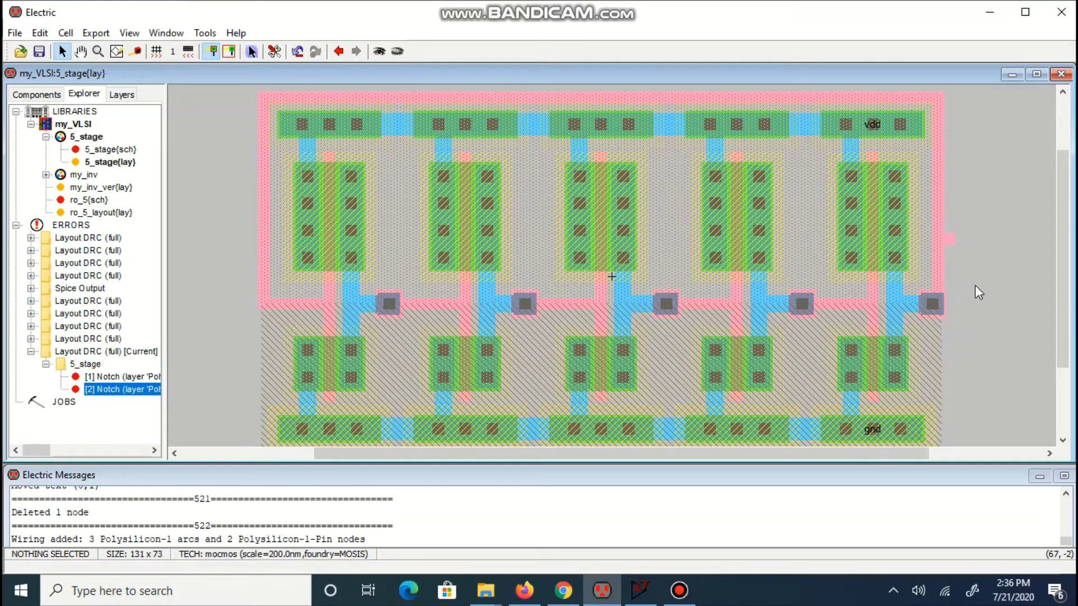
left_click(950, 240)
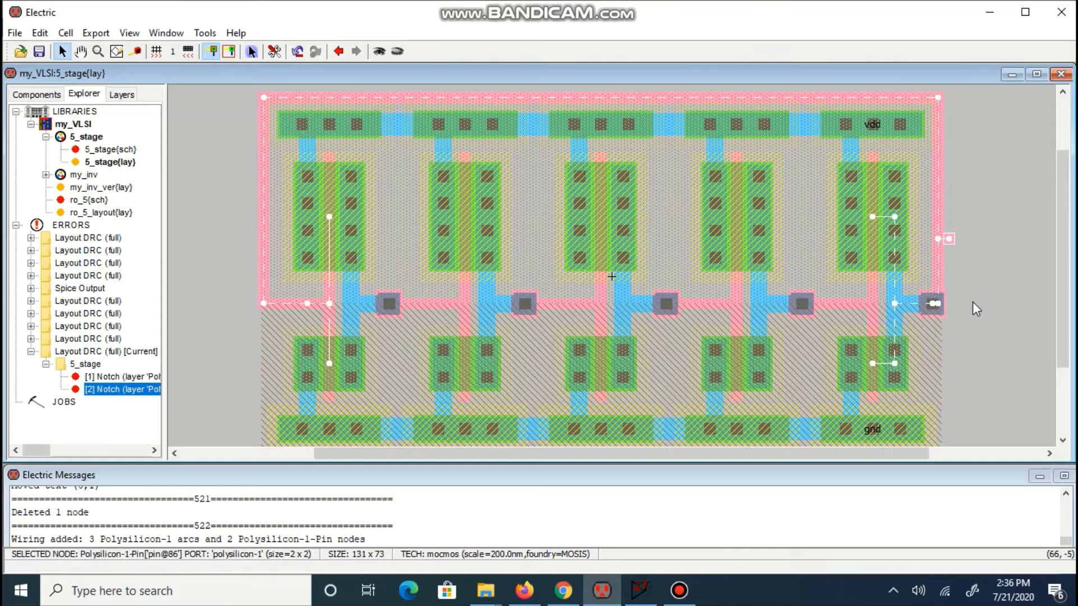
Export the new pin as output osc, nudge it one unit left, and rerun DRC
key("ctrl+e")
type("o")
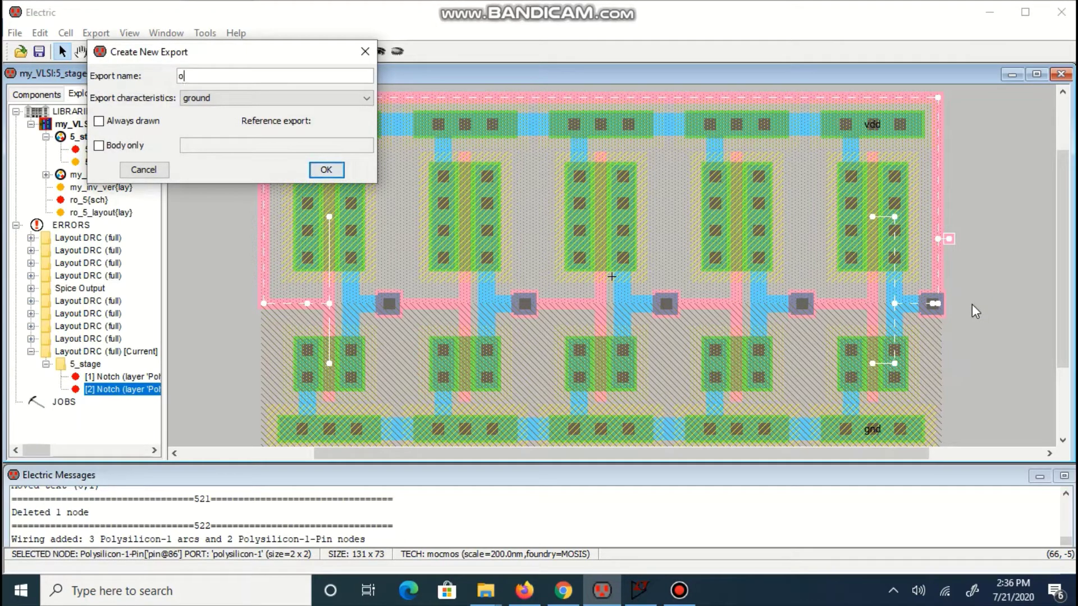
type("sc")
key("Tab")
key("o")
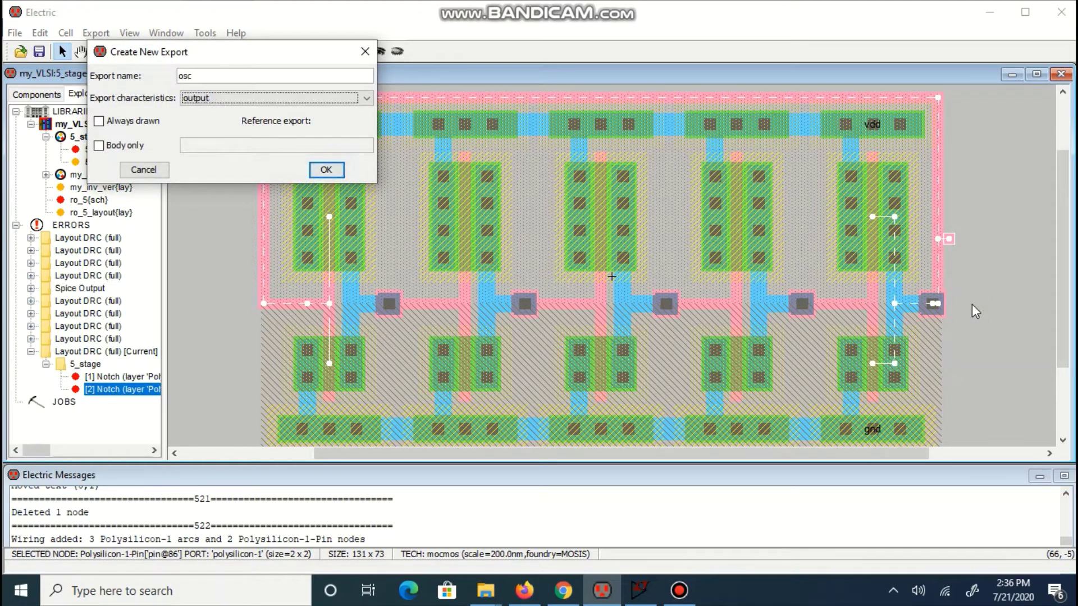
key("Return")
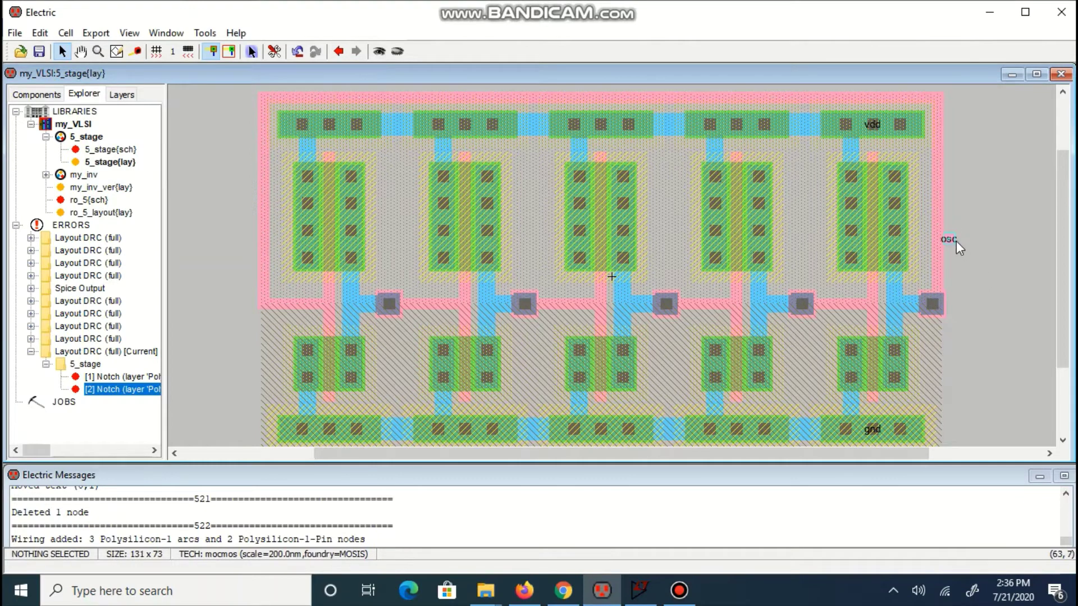
left_click(954, 241)
key("Left")
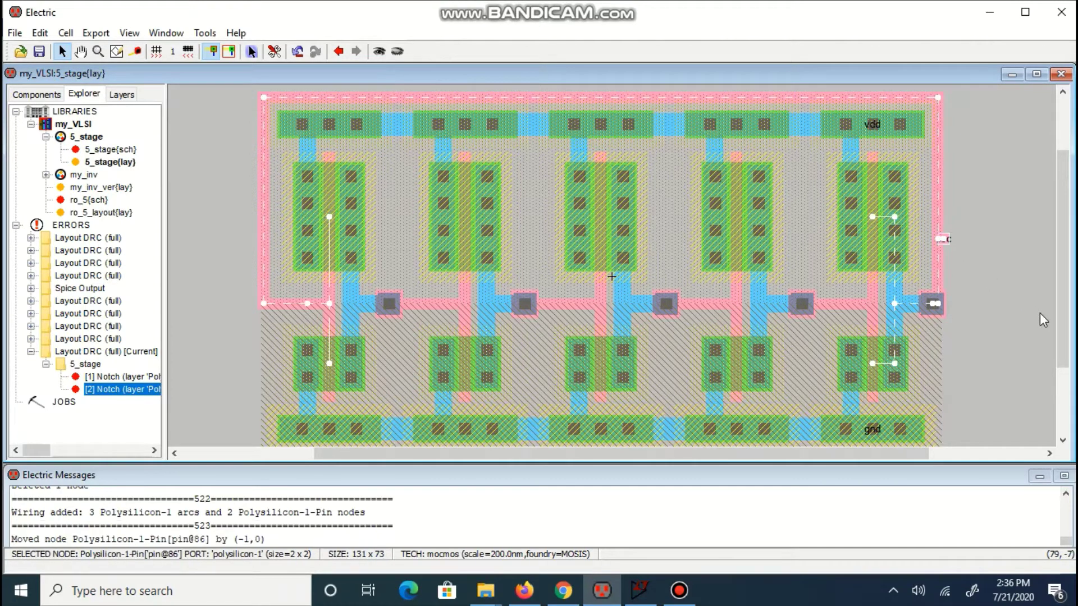
key("F5")
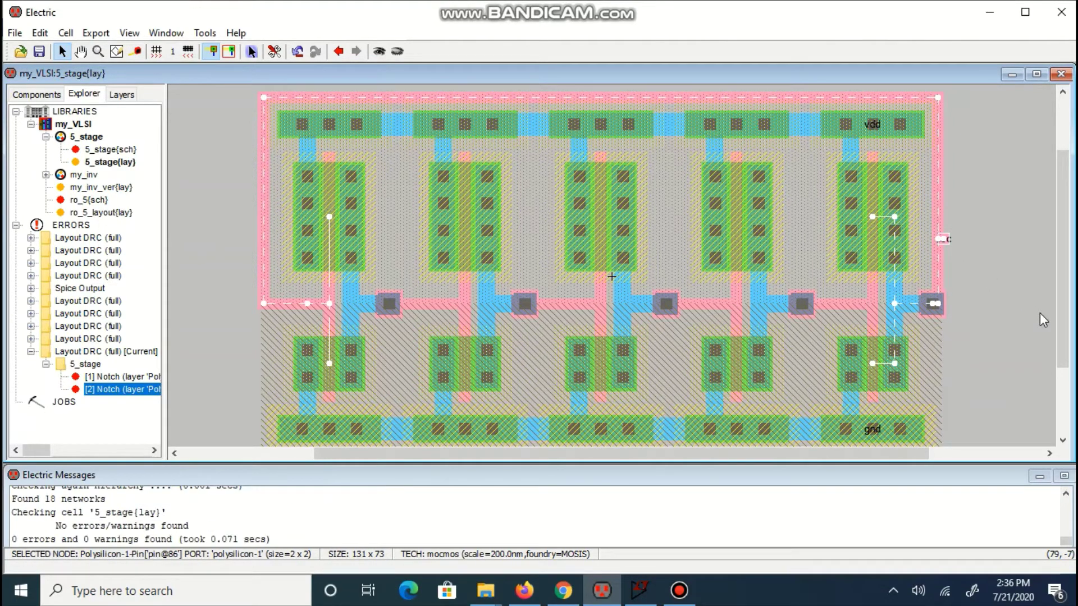
Export a SPICE deck of the 5_stage layout as C:\Electric\5_stage_layout.spi
left_click(1039, 312)
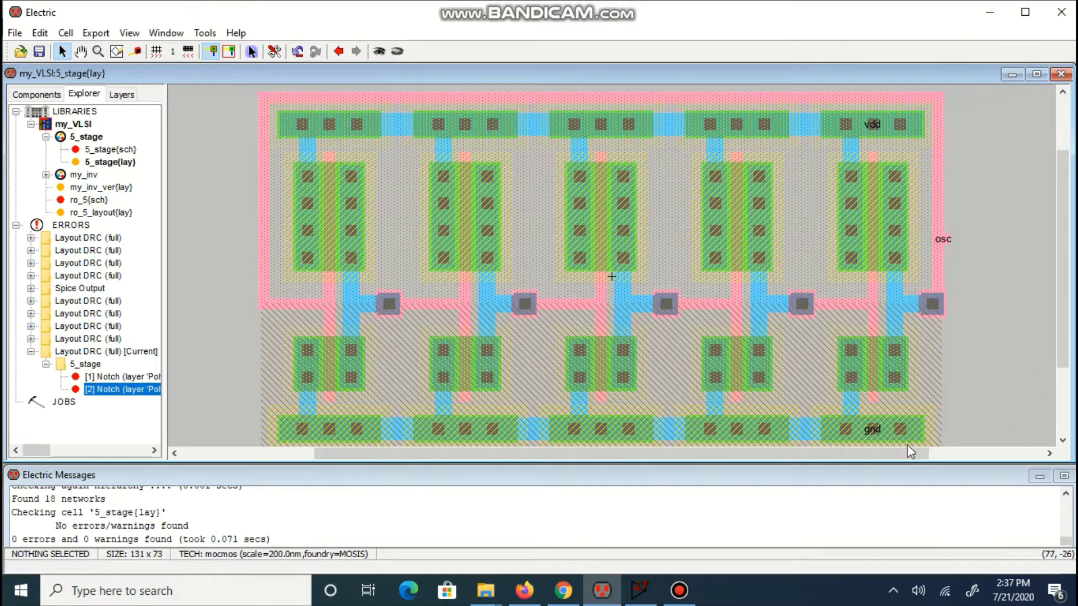
left_click(205, 33)
mouse_move(219, 93)
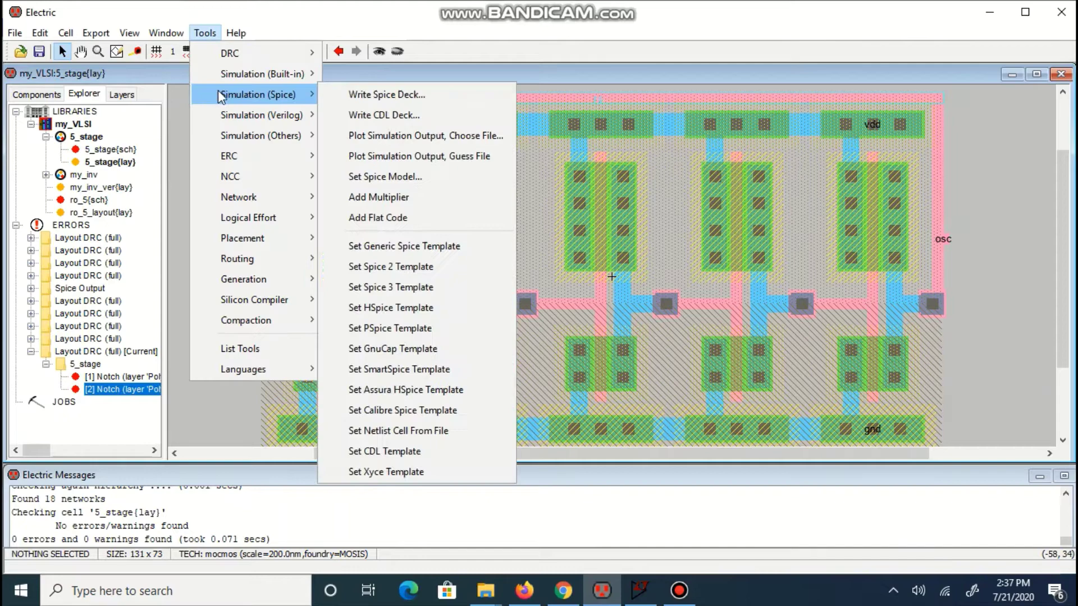
left_click(389, 96)
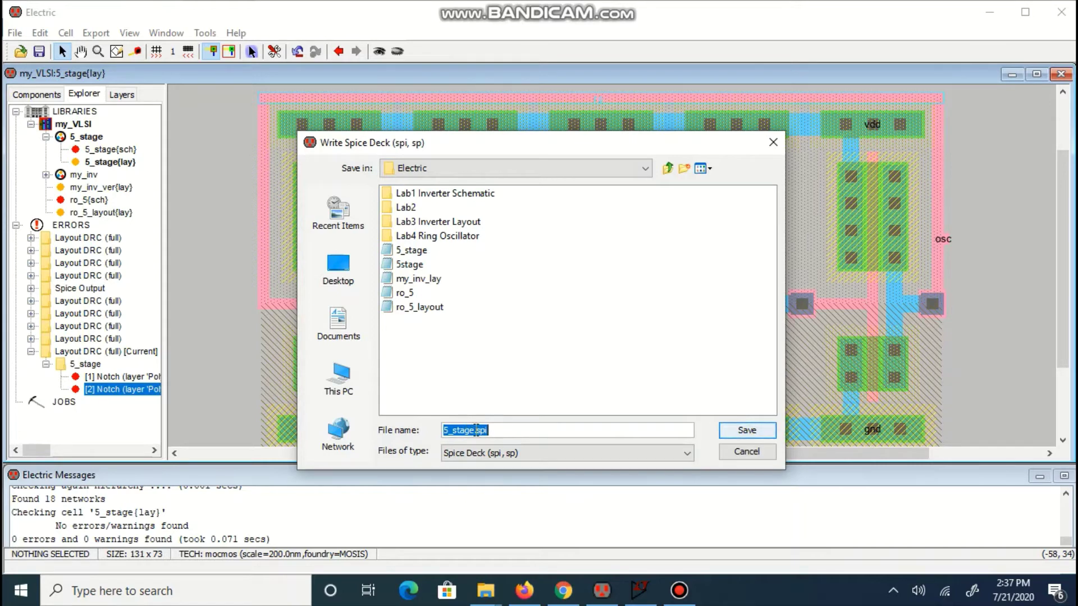
left_click(478, 431)
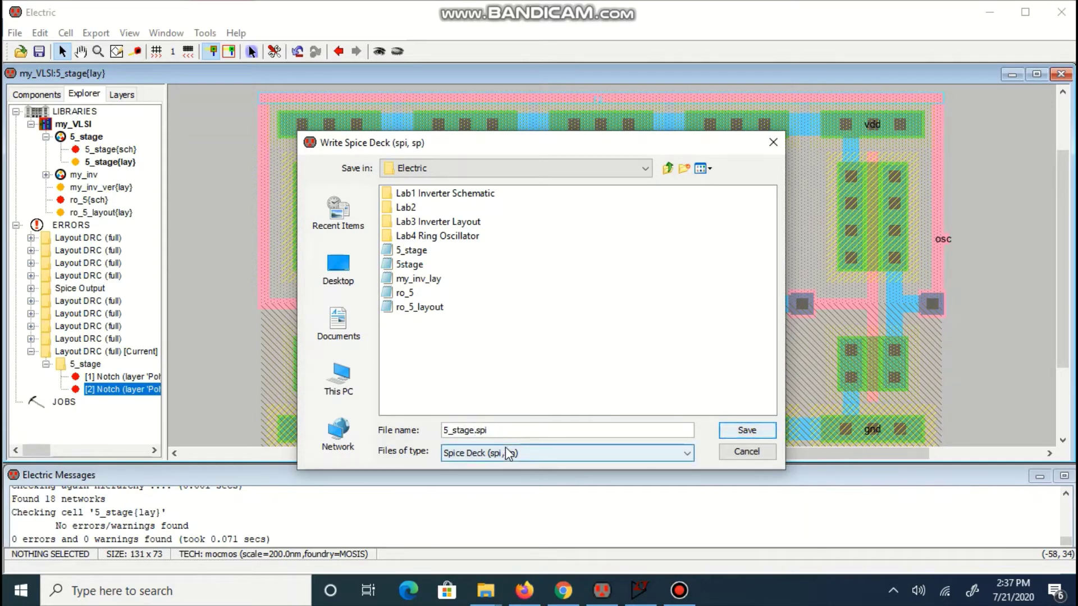
type("_layout")
left_click(746, 430)
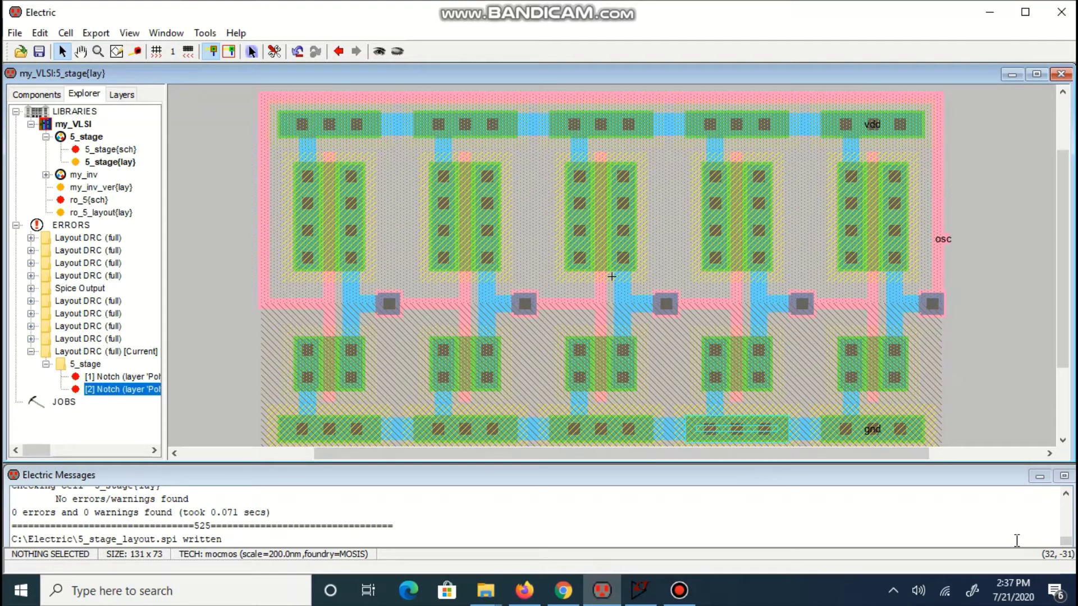
In LTspice XVII, open 5_stage_layout.spi using the Netlists file-type filter
left_click(640, 591)
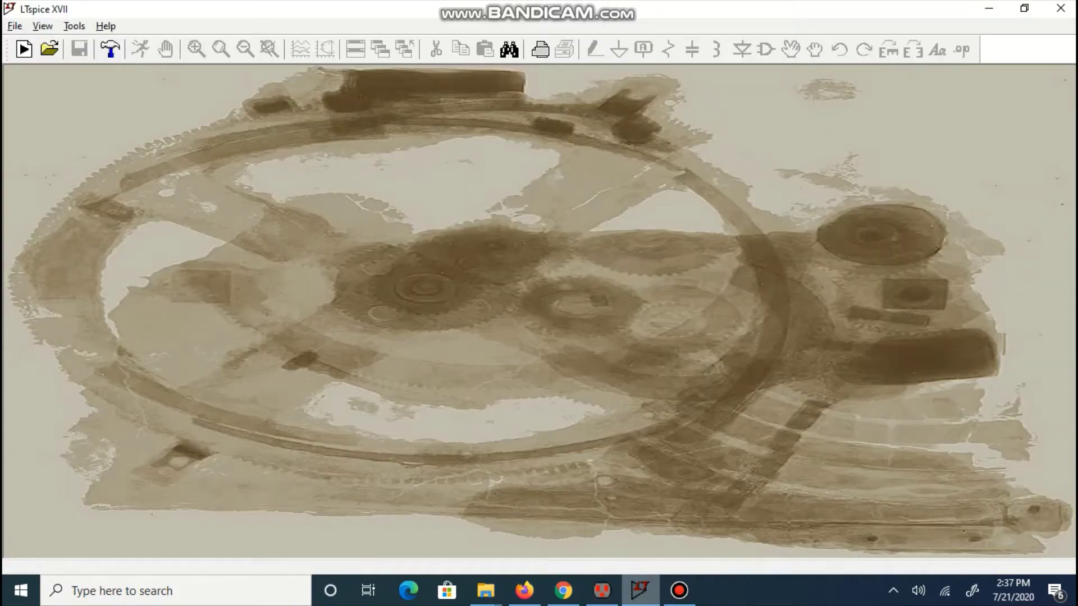
left_click(50, 49)
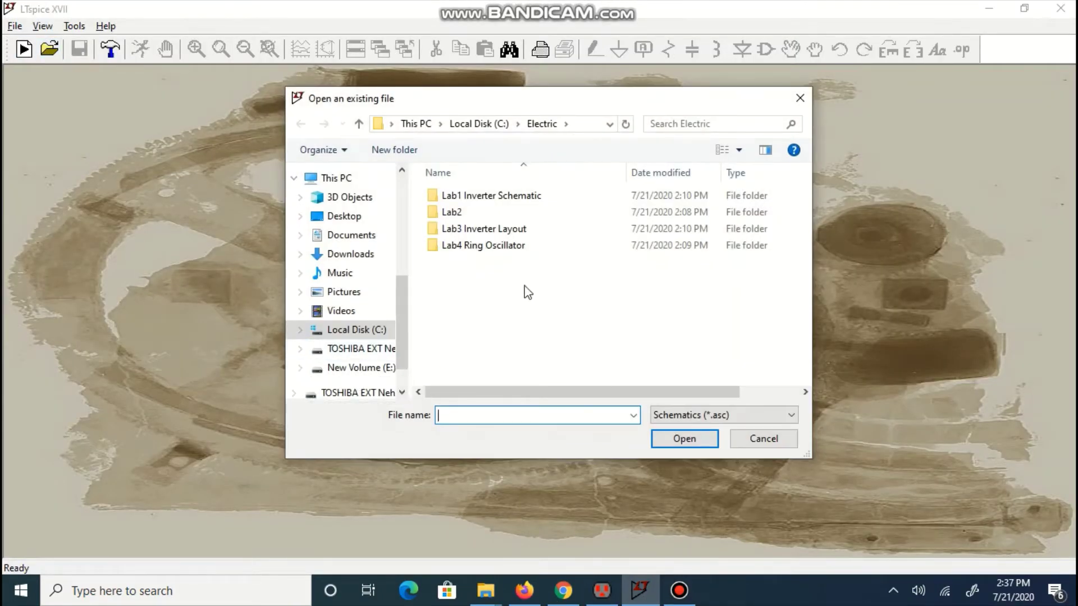
left_click(723, 416)
left_click(729, 439)
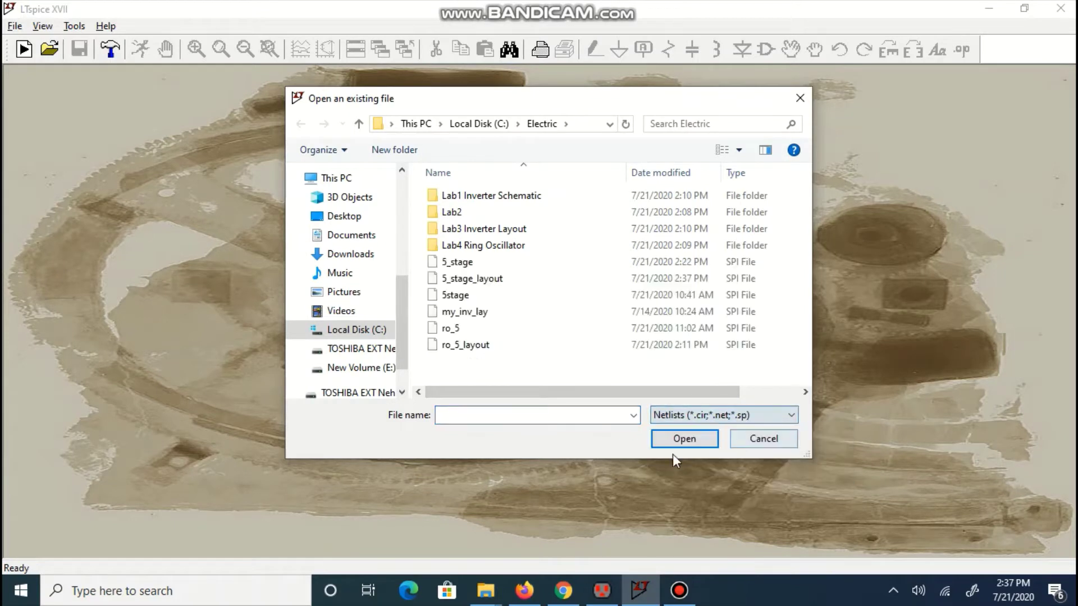
left_click(476, 285)
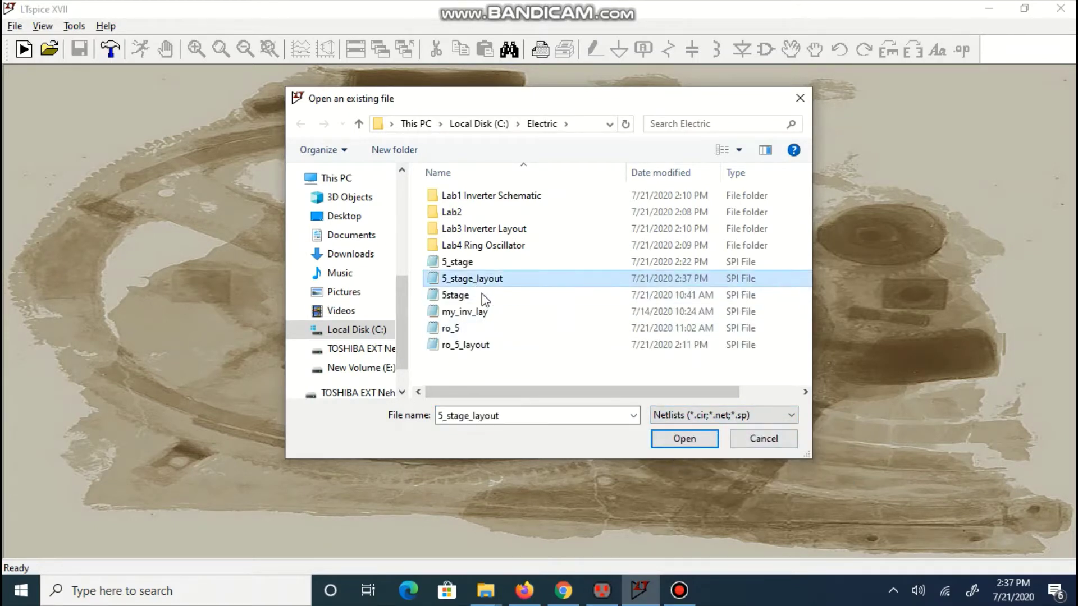
left_click(683, 441)
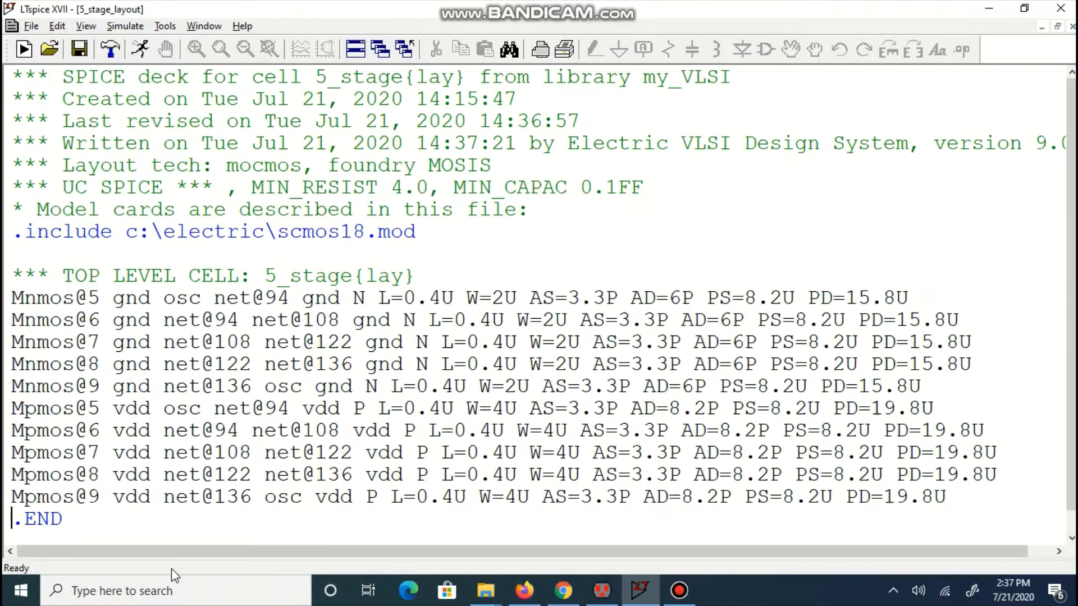
Insert 'vdd vdd gnd 1.8v' and '.tran 0.02 10ns' on new lines above .END
key("Return")
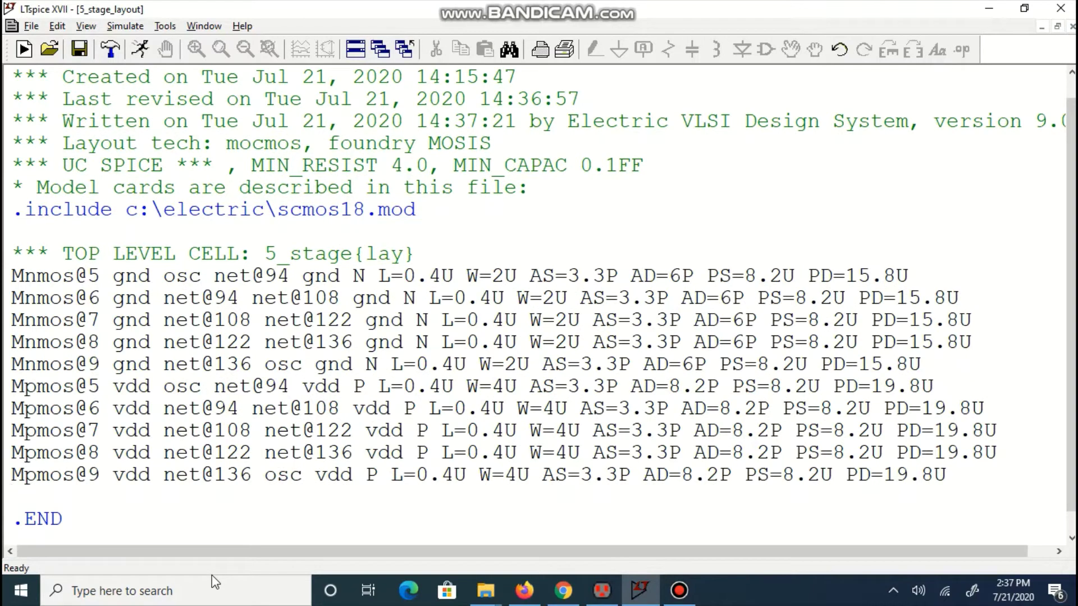
type("vdd vdd ")
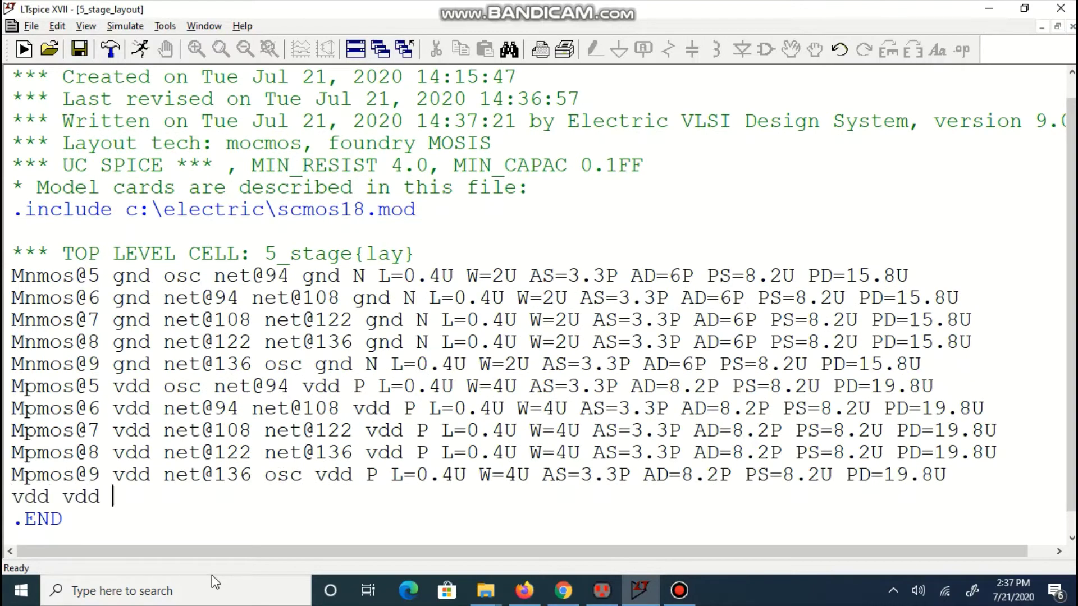
type("gnd 1.8v")
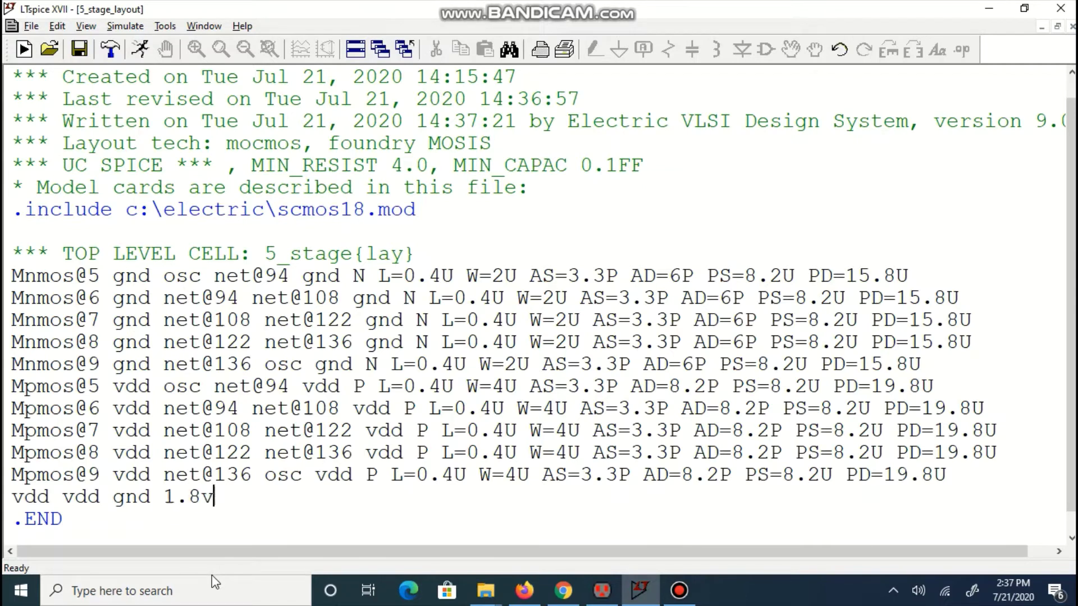
key("Return")
type(".tr")
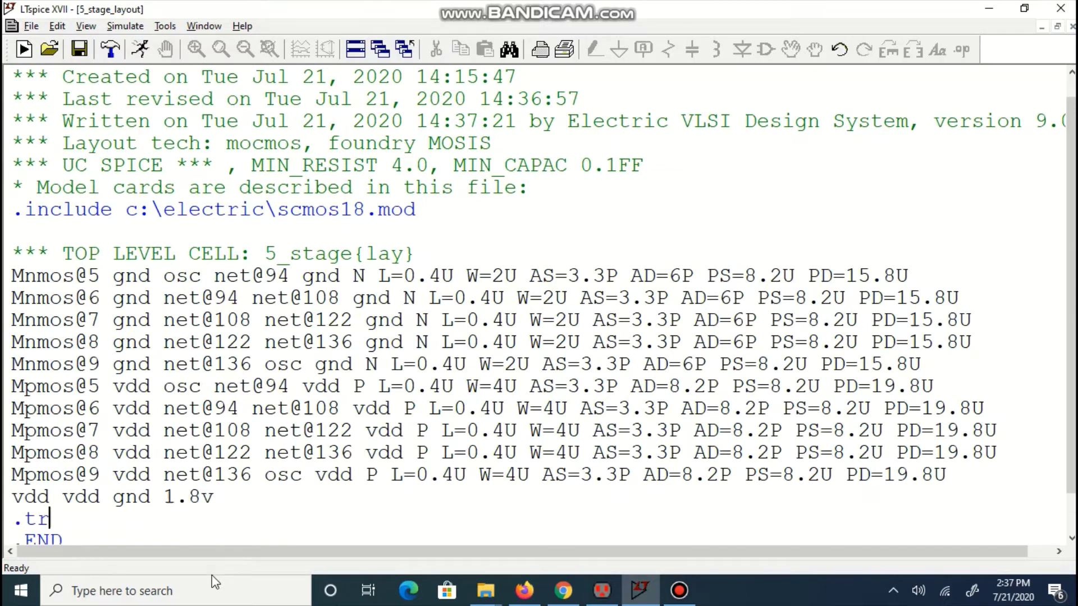
type("an 0.02 ")
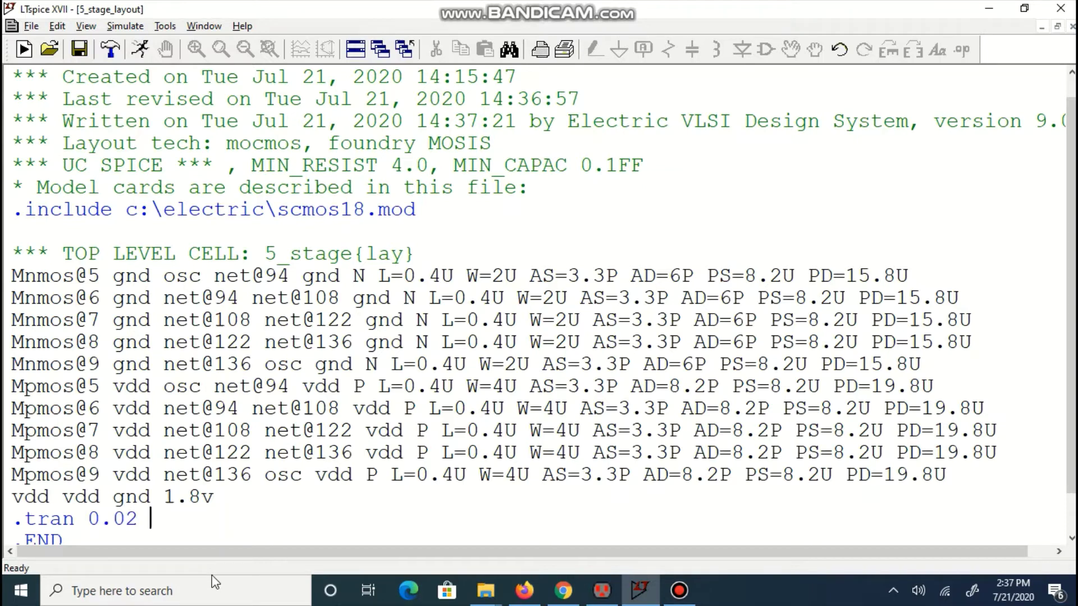
type("10ns")
Run the transient simulation, add the V(osc) trace, and maximize the waveform pane
left_click(140, 49)
right_click(348, 188)
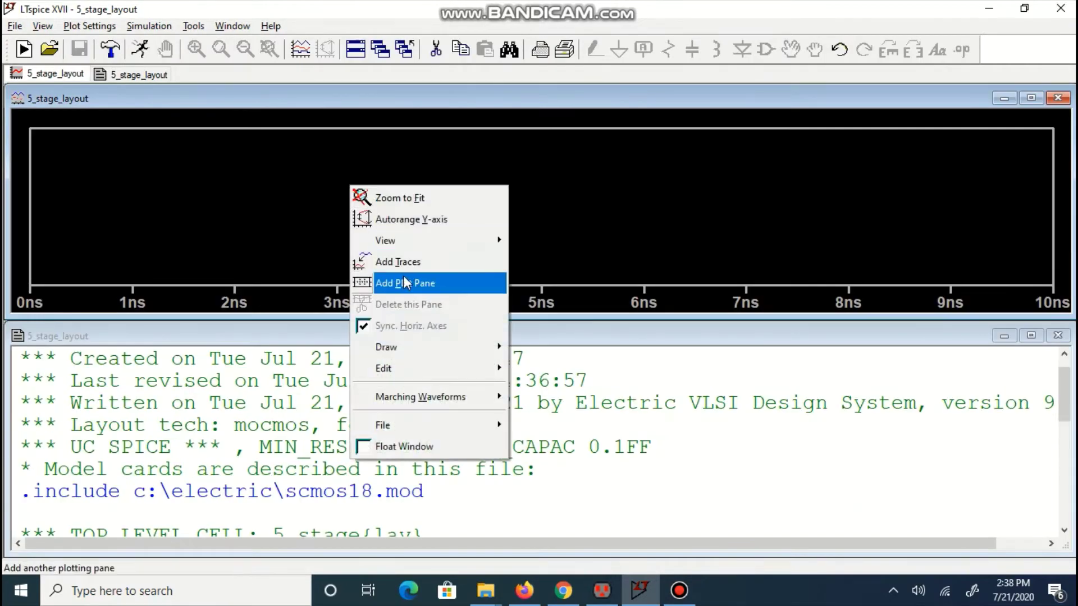
left_click(408, 273)
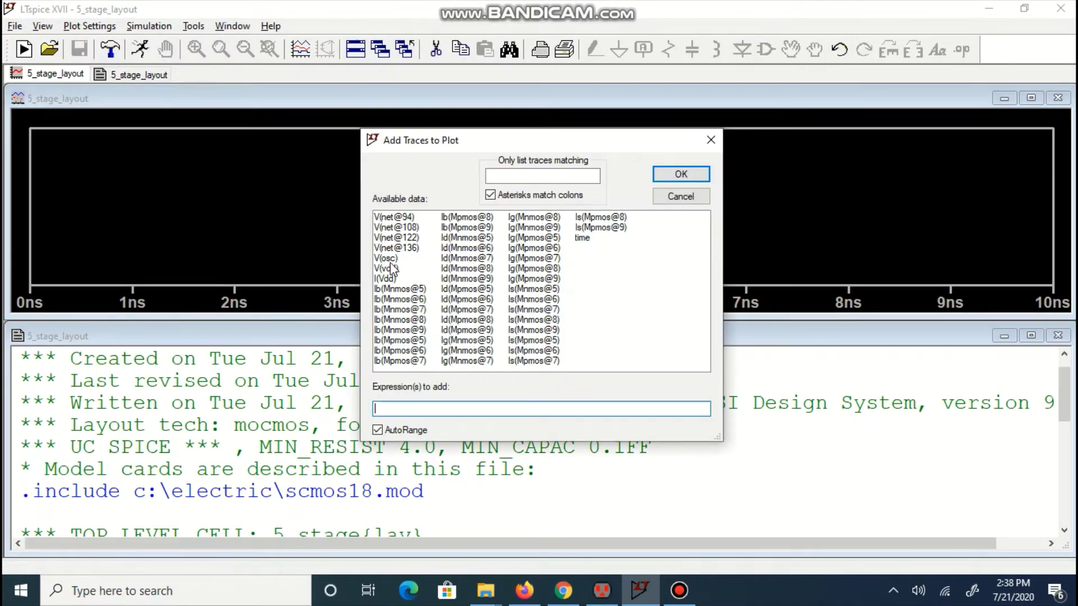
double_click(389, 259)
left_click(1031, 98)
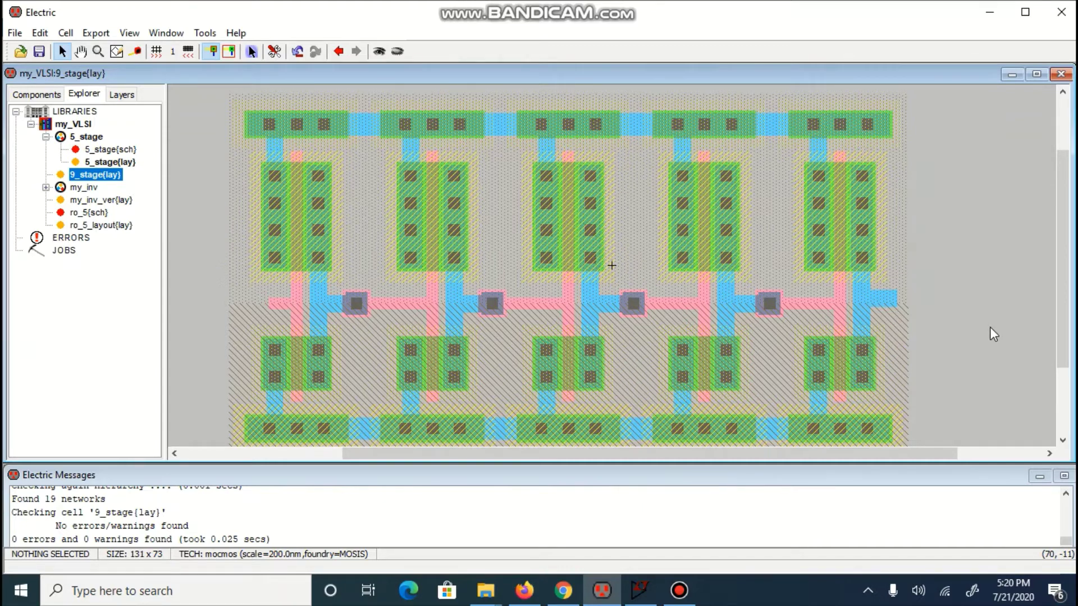
Box-select all 76 nodes and 88 arcs of the 9_stage layout after cancelling a stray paste
left_click_drag(208, 86, 957, 459)
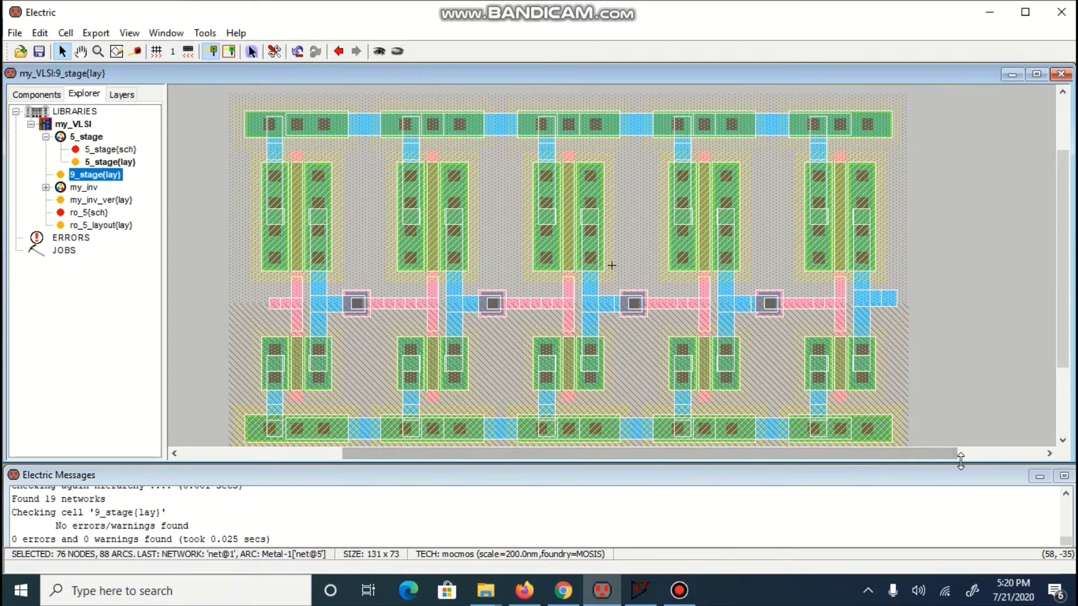
left_click(978, 351)
key("ctrl+v")
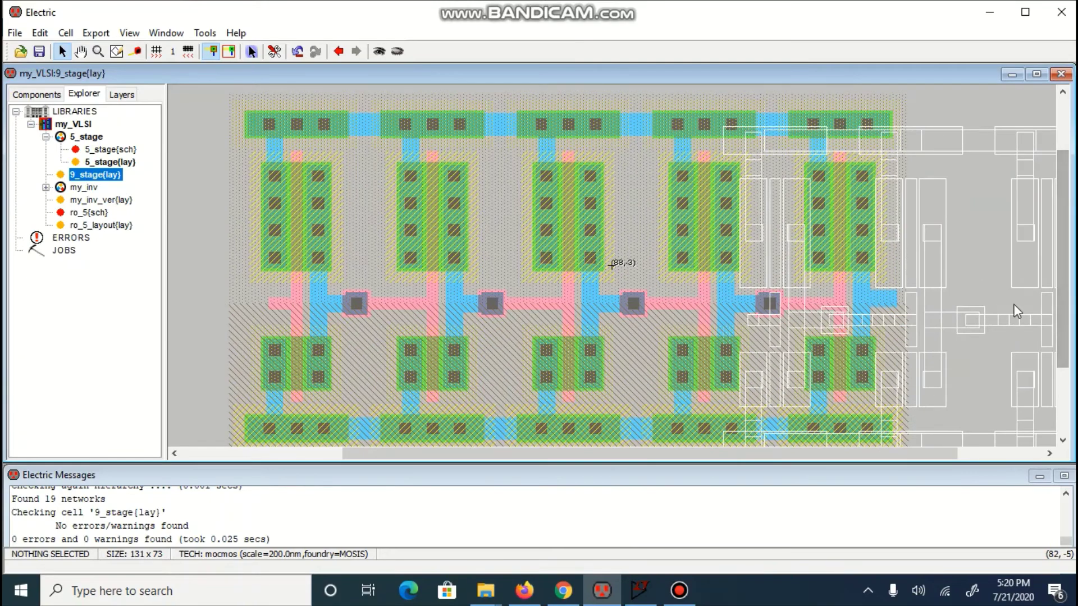
key("Escape")
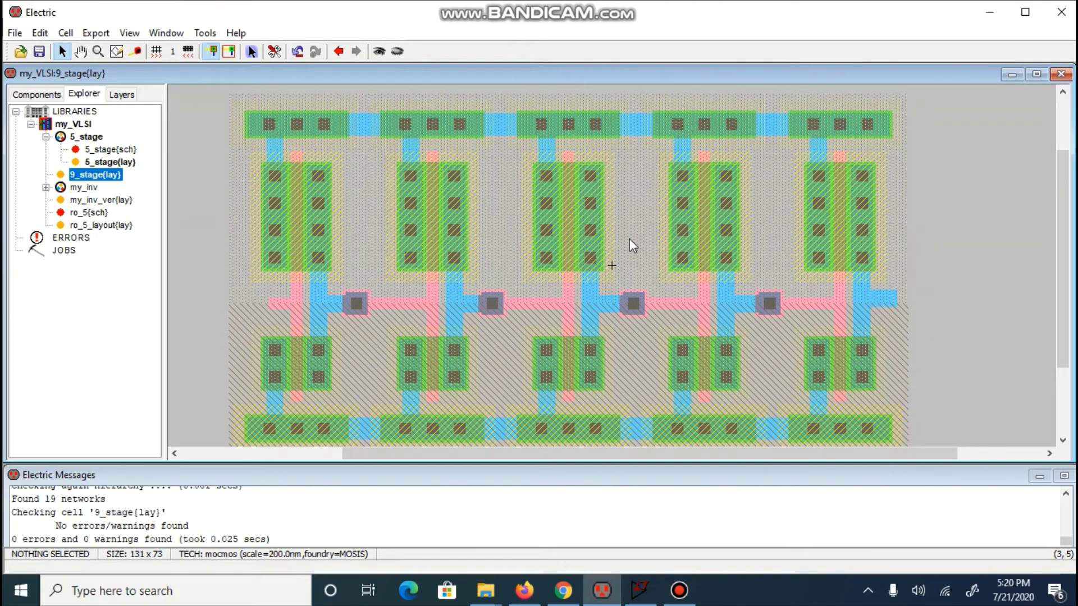
scroll(629, 239, "up", 1, "ctrl")
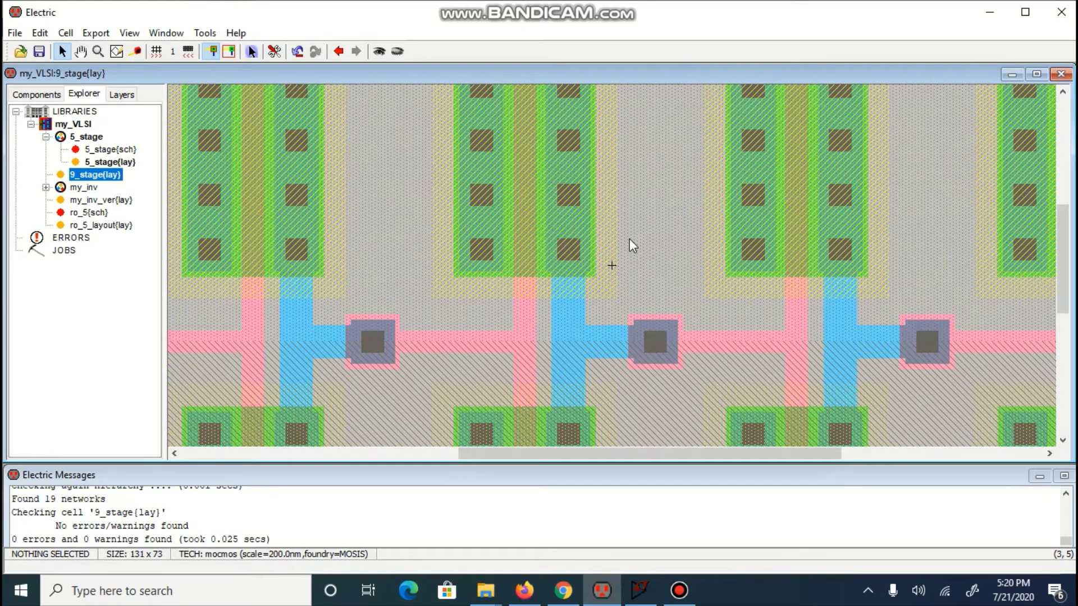
scroll(629, 239, "down", 2, "ctrl")
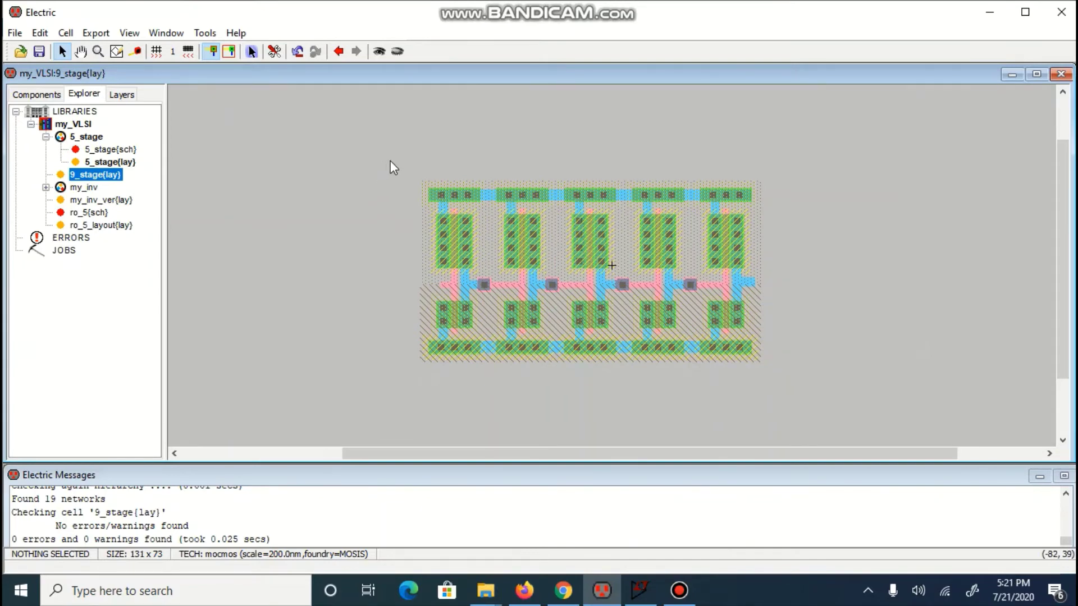
left_click_drag(390, 161, 829, 400)
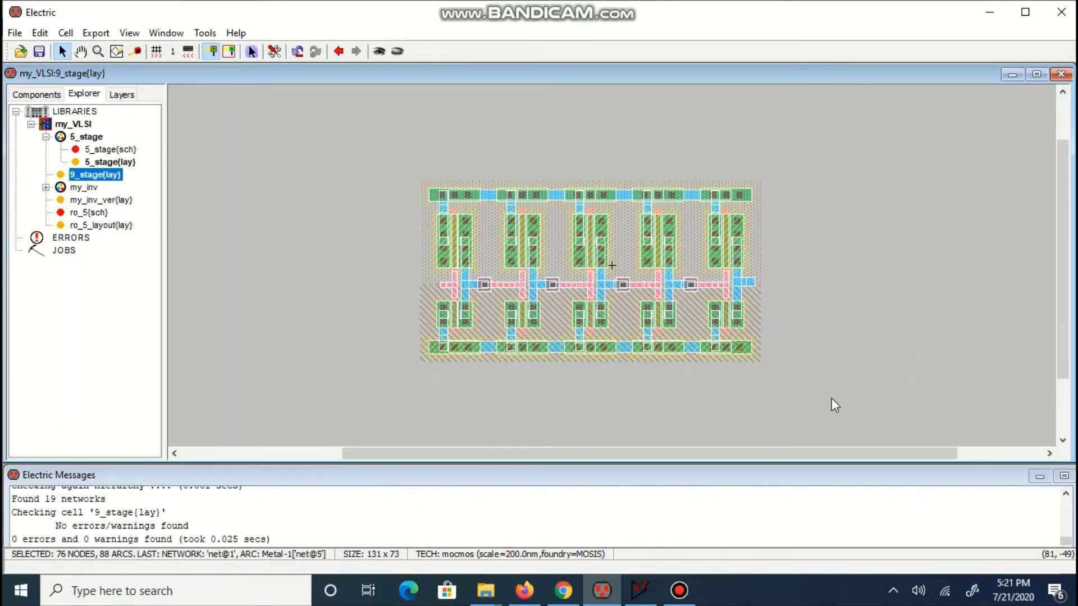
Paste the copied inverter chain right of the original and nudge it edge to edge
key("ctrl+v")
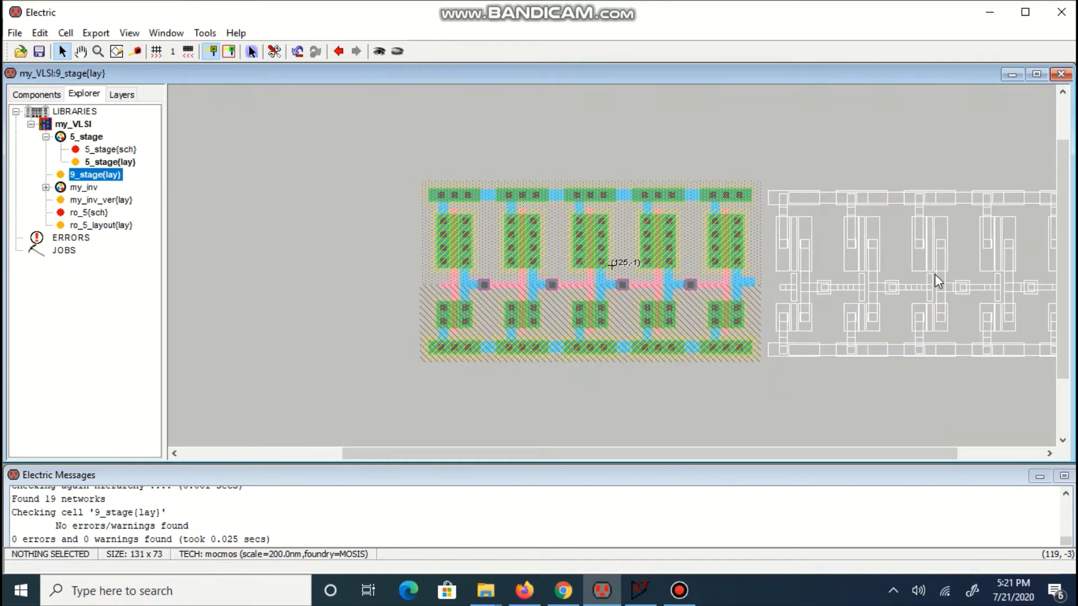
left_click(935, 274)
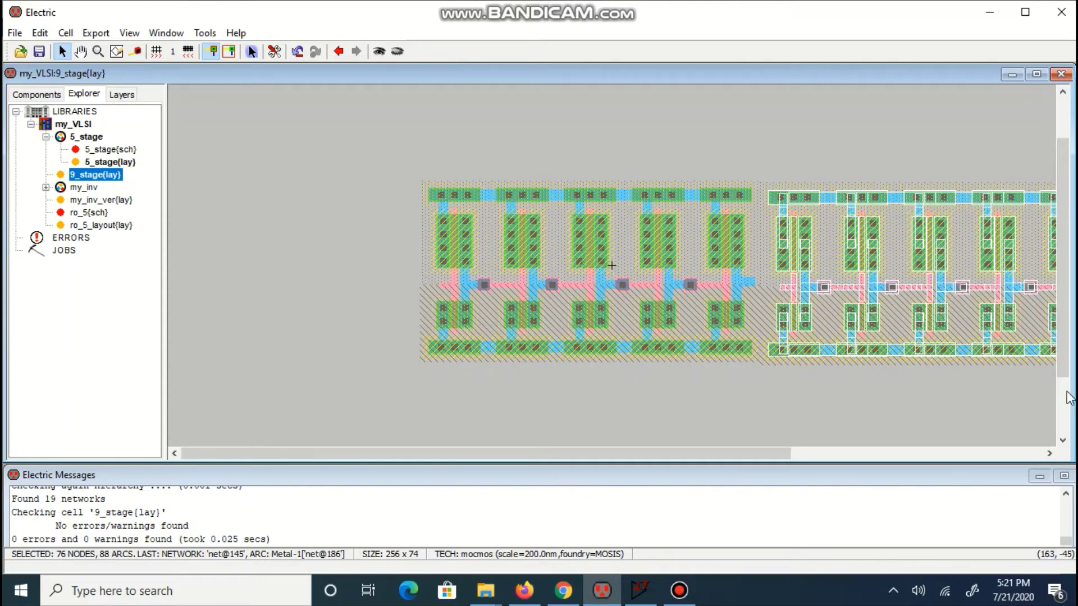
key("Up")
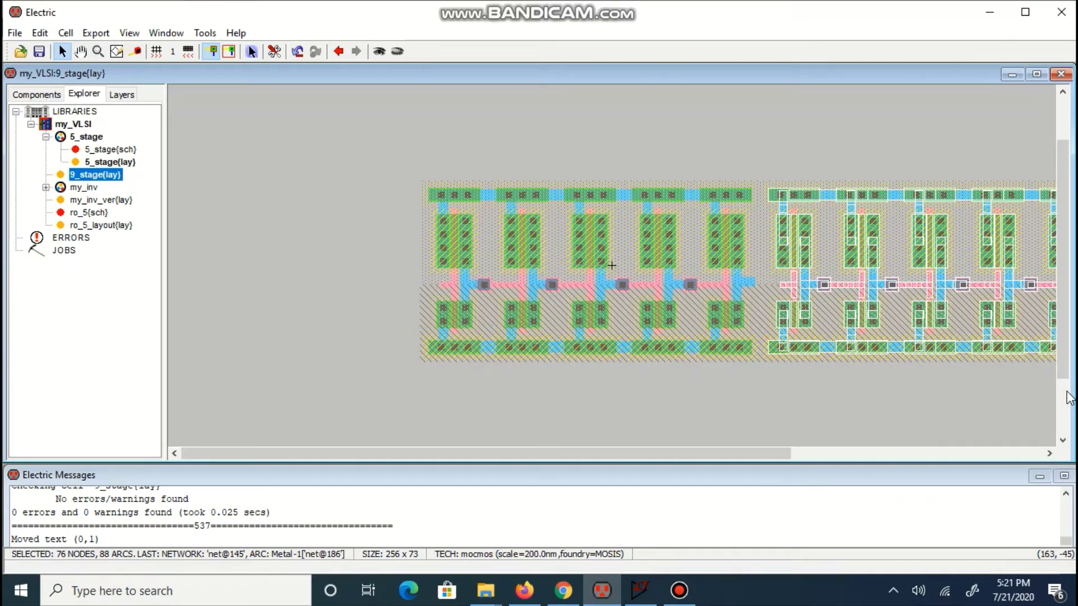
key("ctrl+7")
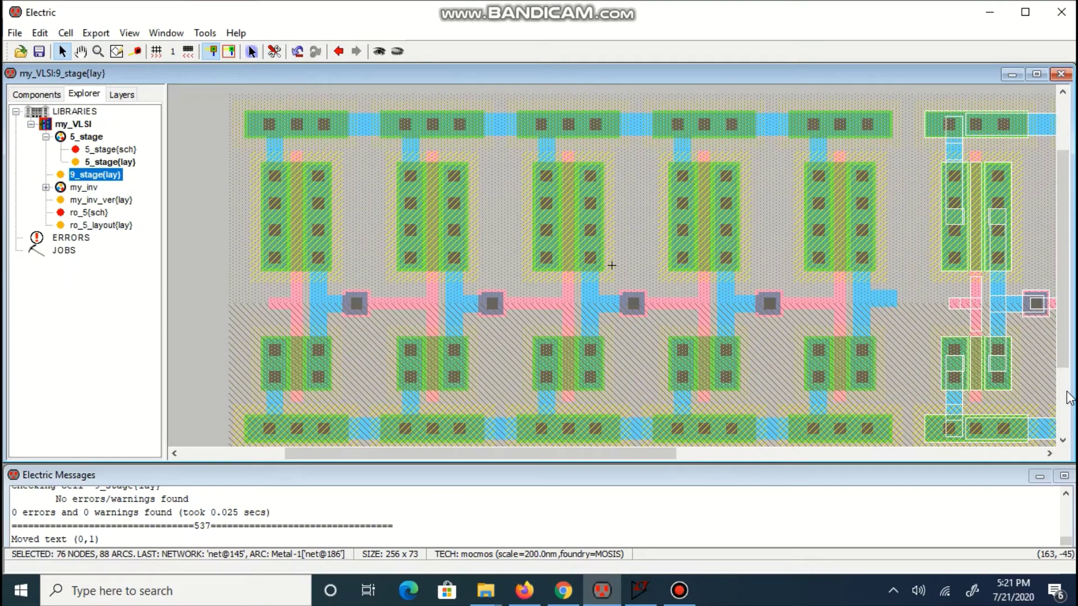
key("Right")
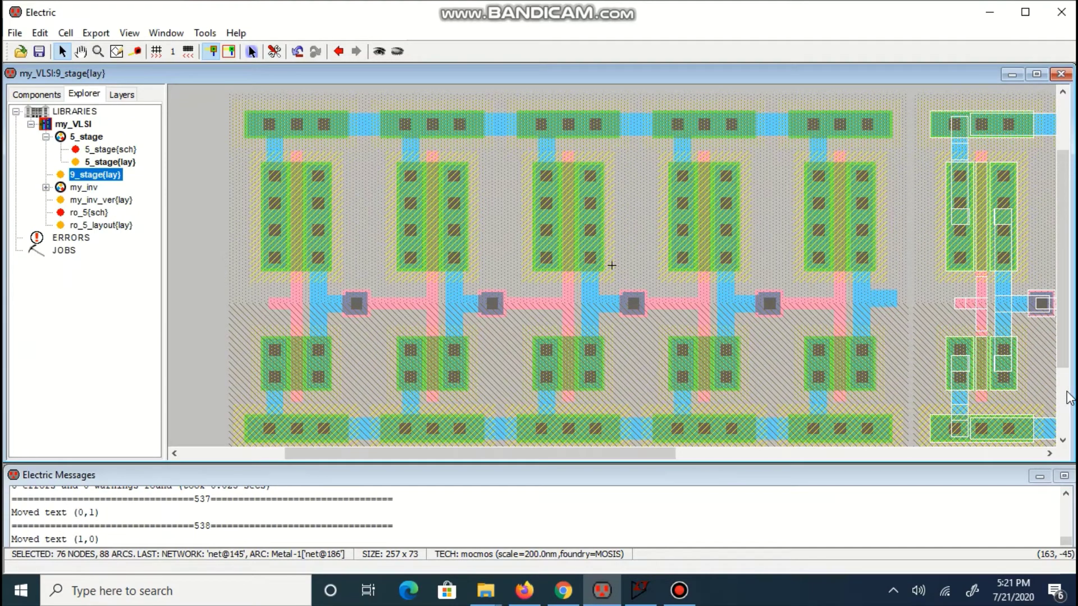
key("Left")
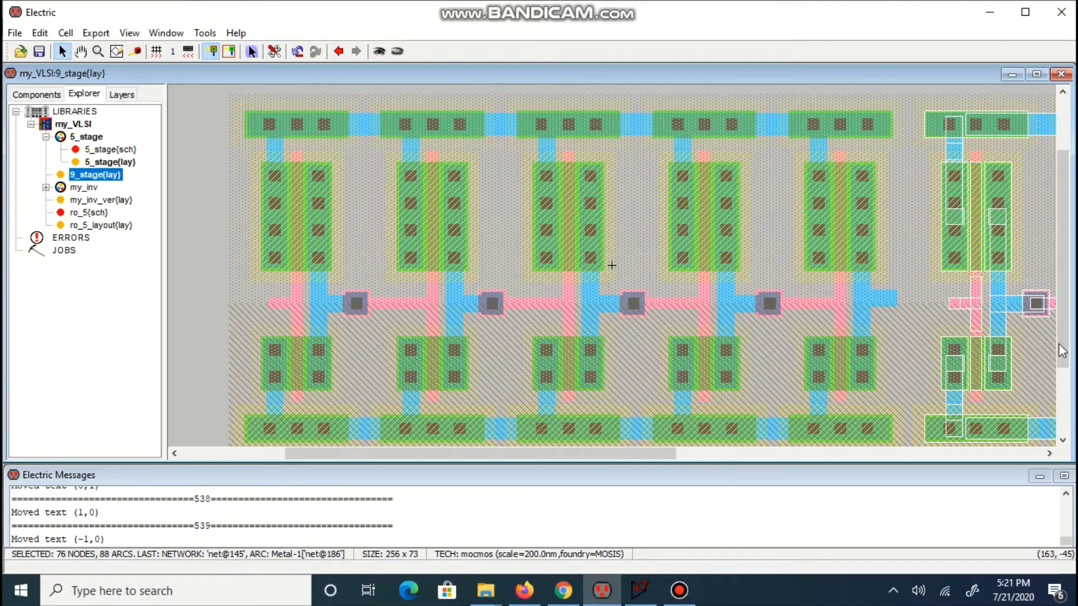
left_click_drag(628, 459, 934, 496)
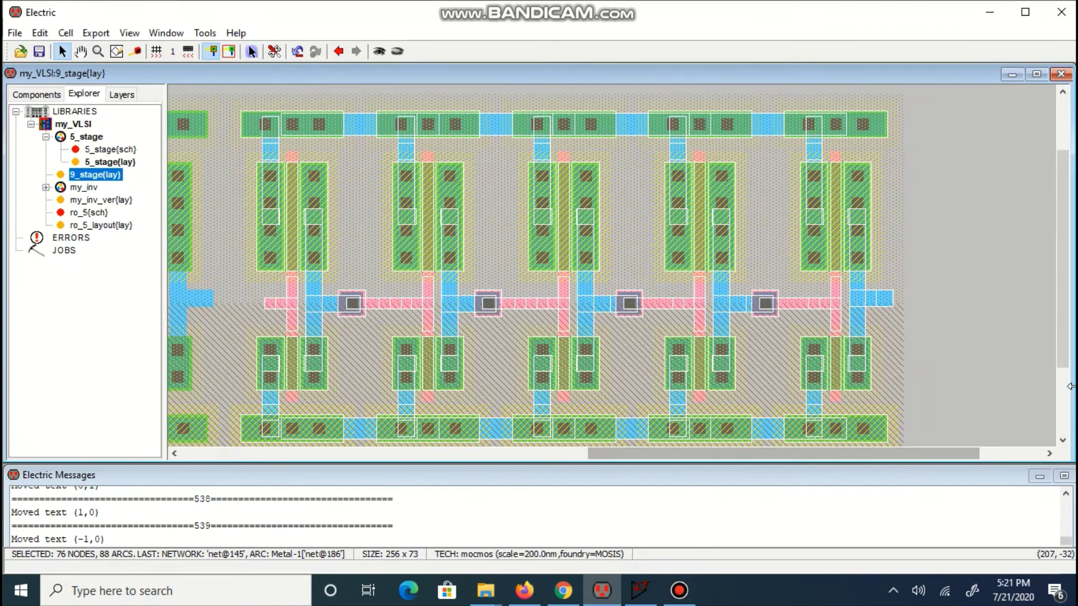
left_click(985, 331)
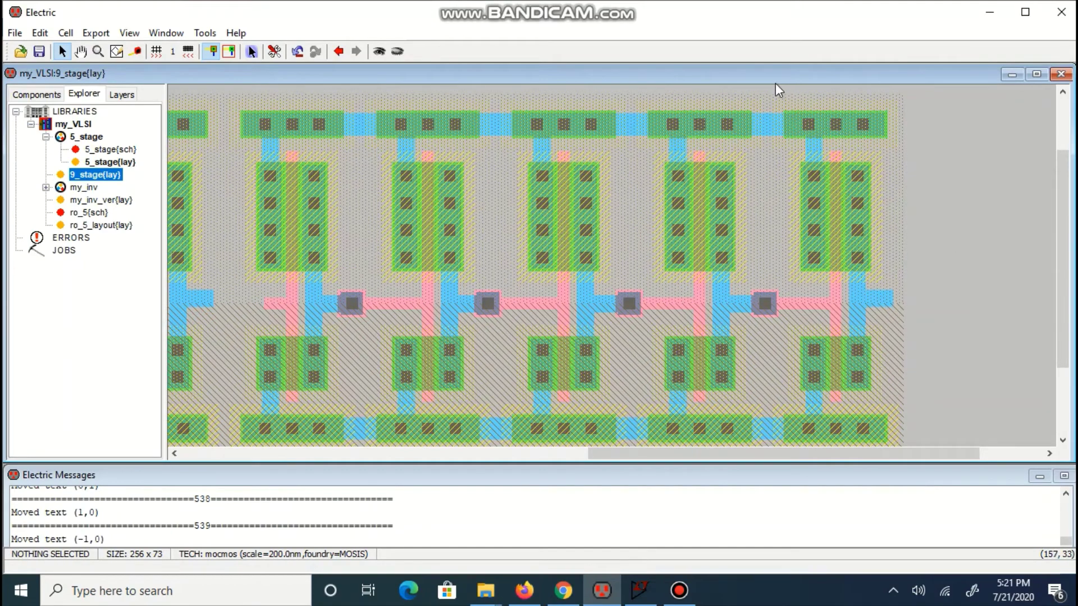
mouse_move(776, 83)
left_mouse_down()
mouse_move(793, 113)
mouse_move(760, 72)
mouse_move(769, 72)
left_mouse_up()
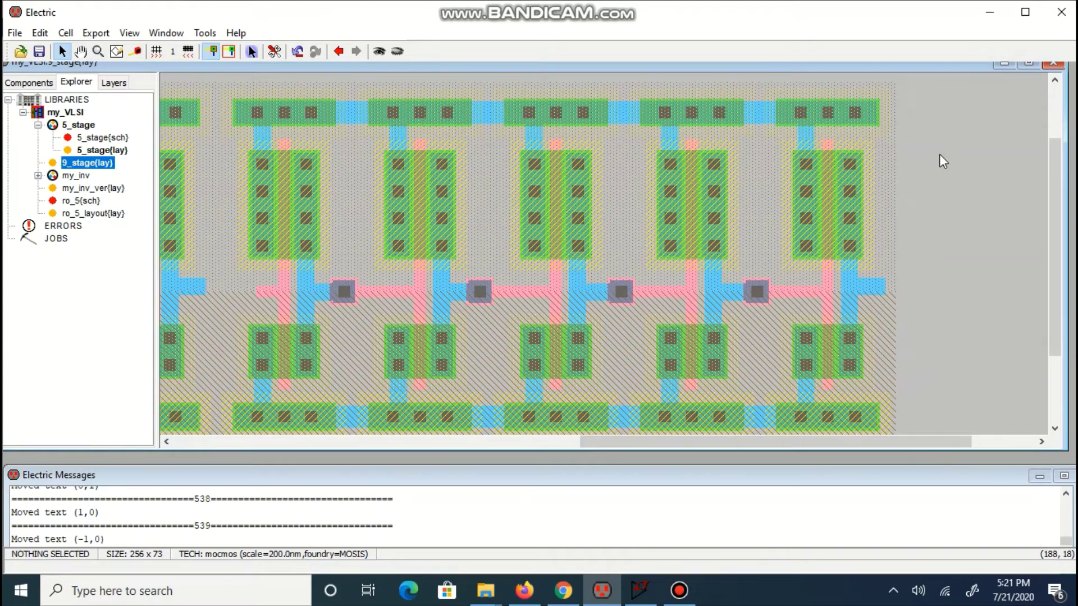
Zoom out and delete the tenth inverter's 15 nodes and 18 arcs, leaving nine stages
key("ctrl+0")
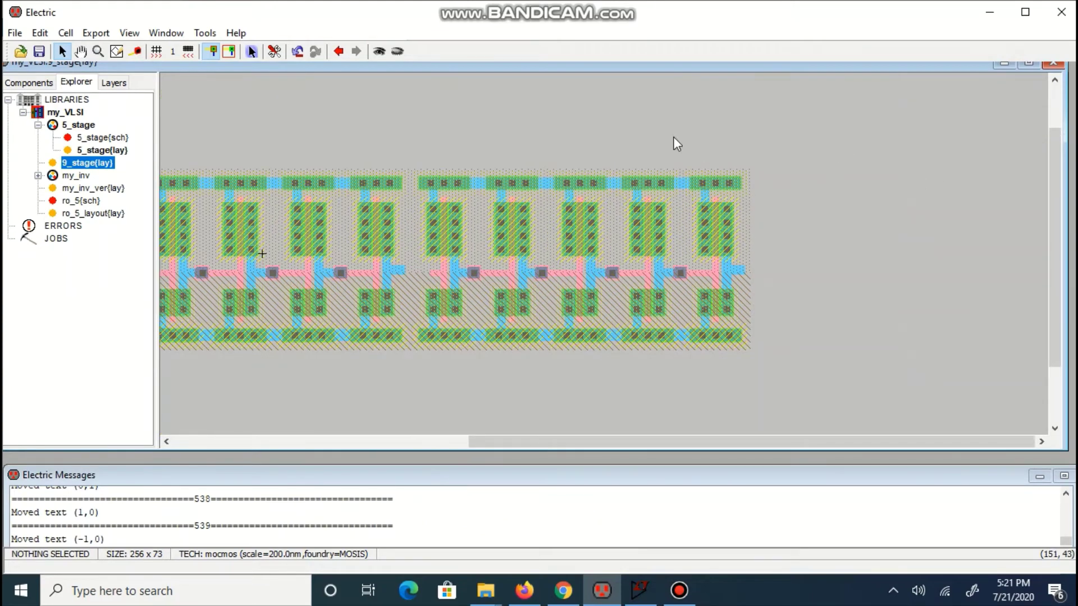
left_click_drag(690, 162, 789, 399)
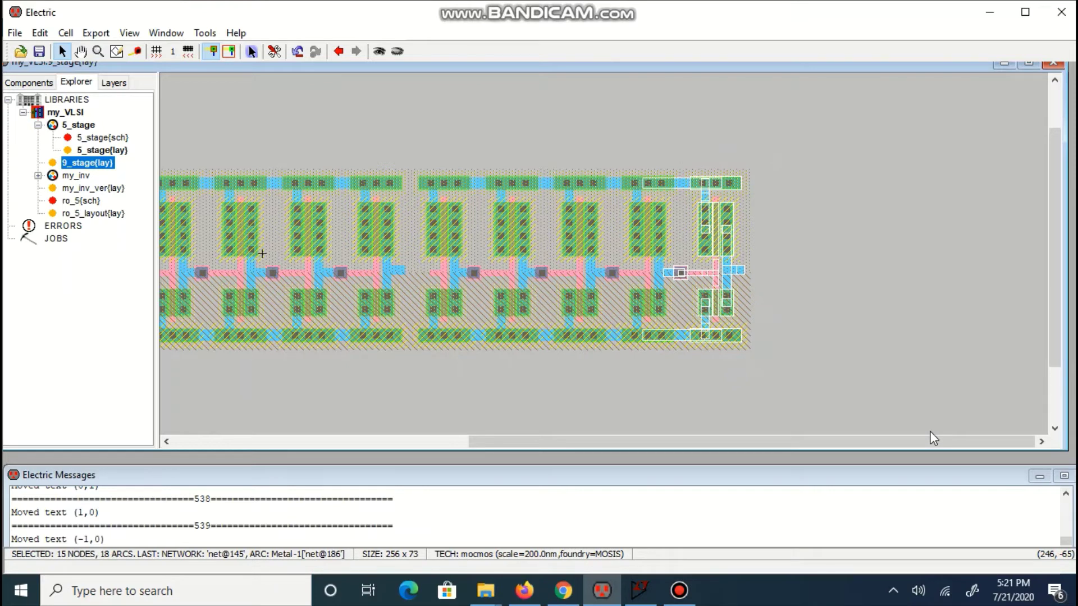
key("Delete")
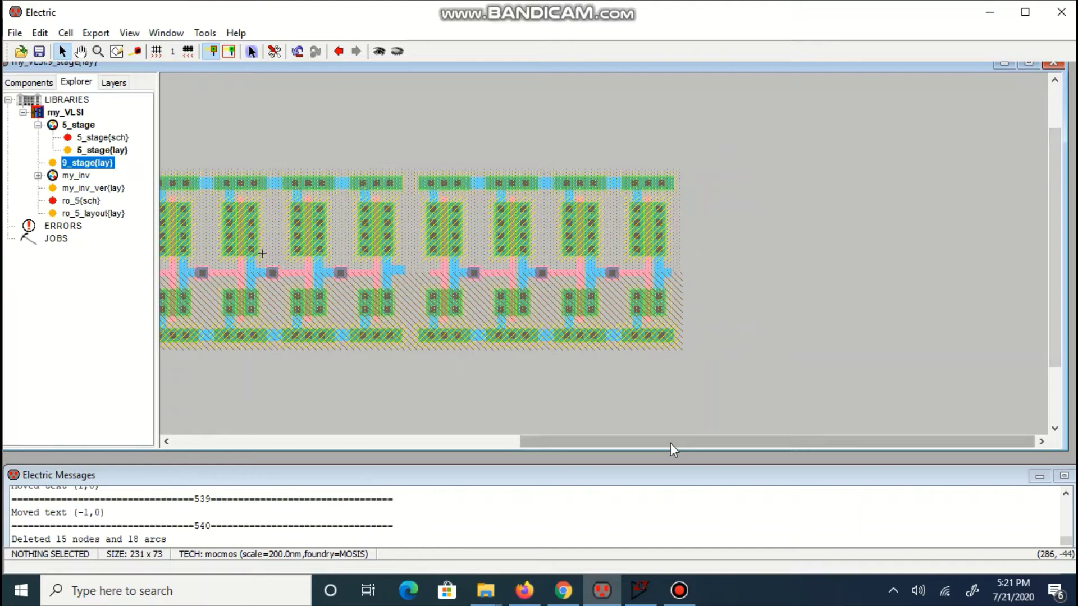
left_click_drag(670, 443, 534, 469)
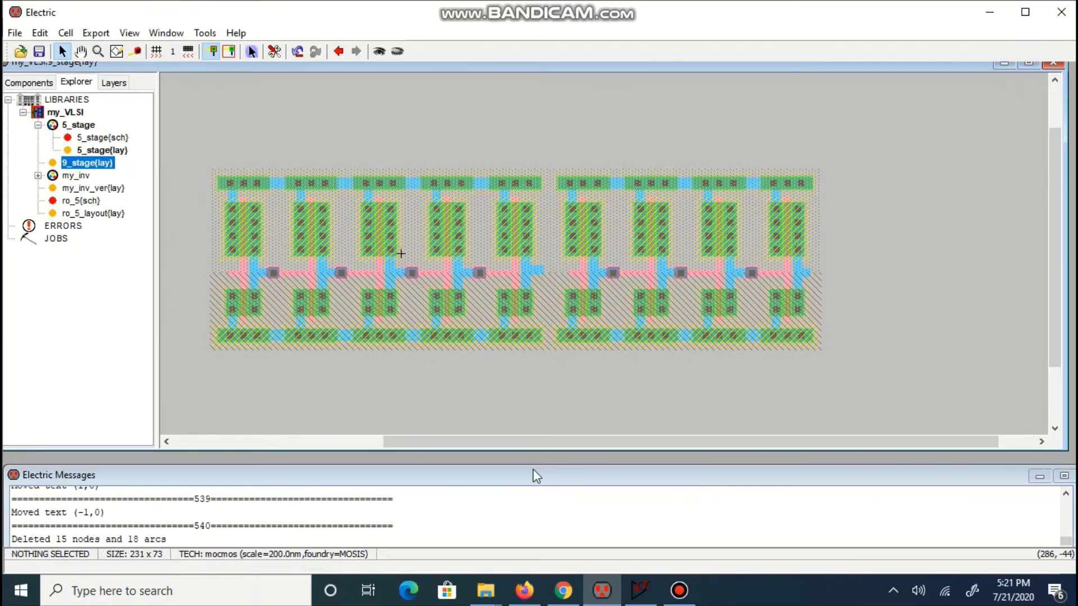
Route a poly wire from the first input left, up above the row, and across the top
left_click(220, 274)
right_click(210, 272)
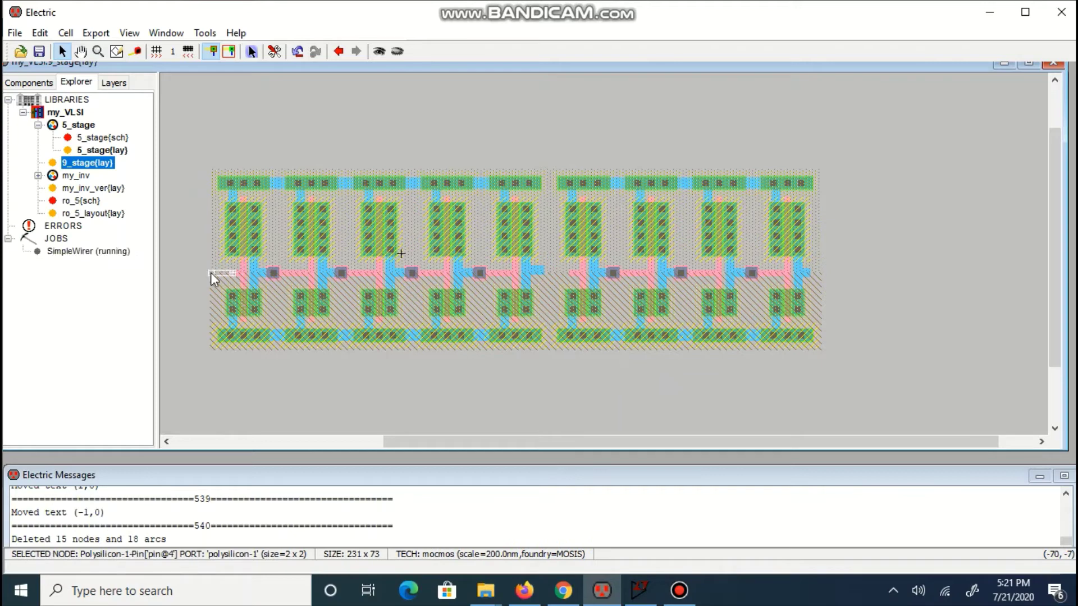
key("F5")
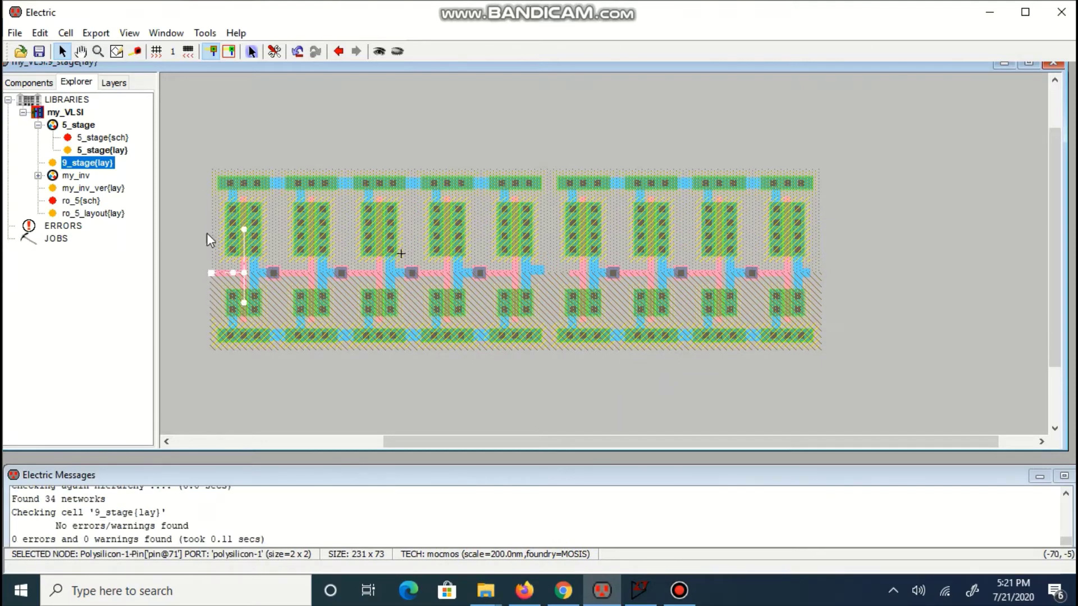
left_click(214, 169)
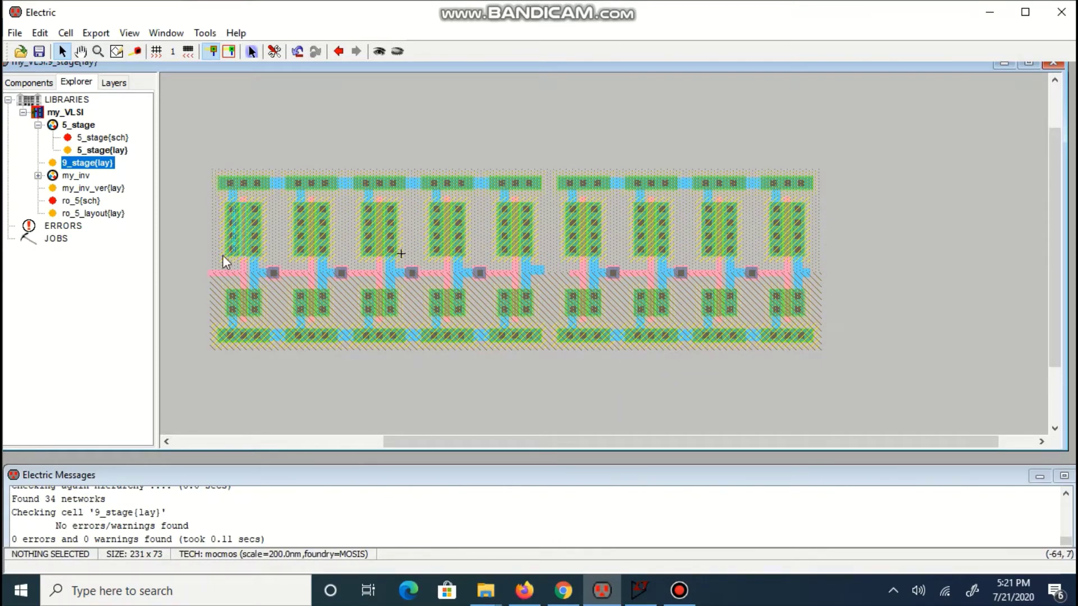
left_click(211, 273)
right_click(211, 168)
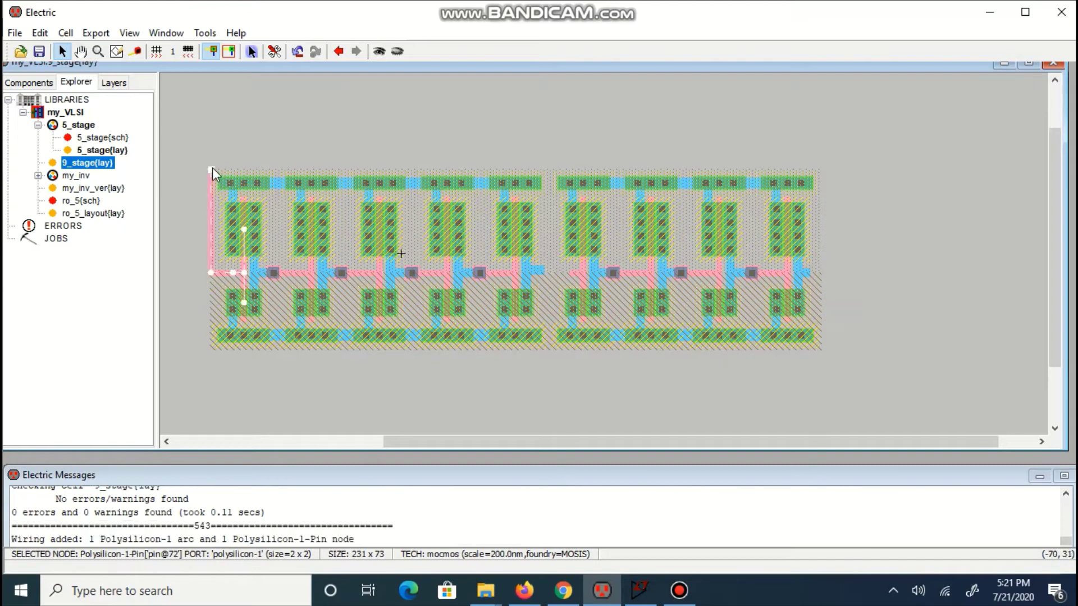
right_click(815, 170)
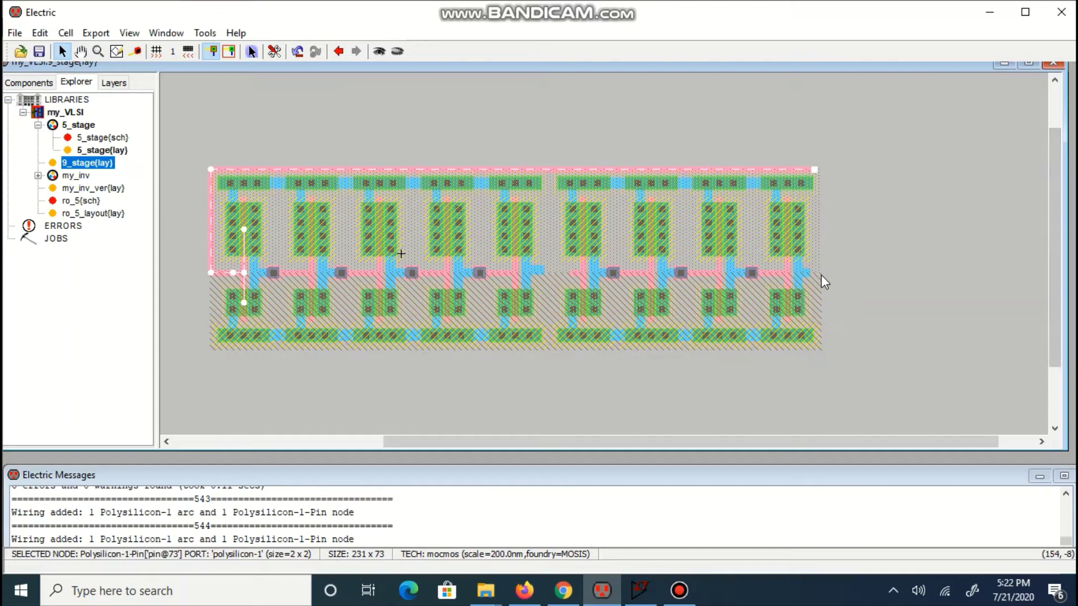
key("F5")
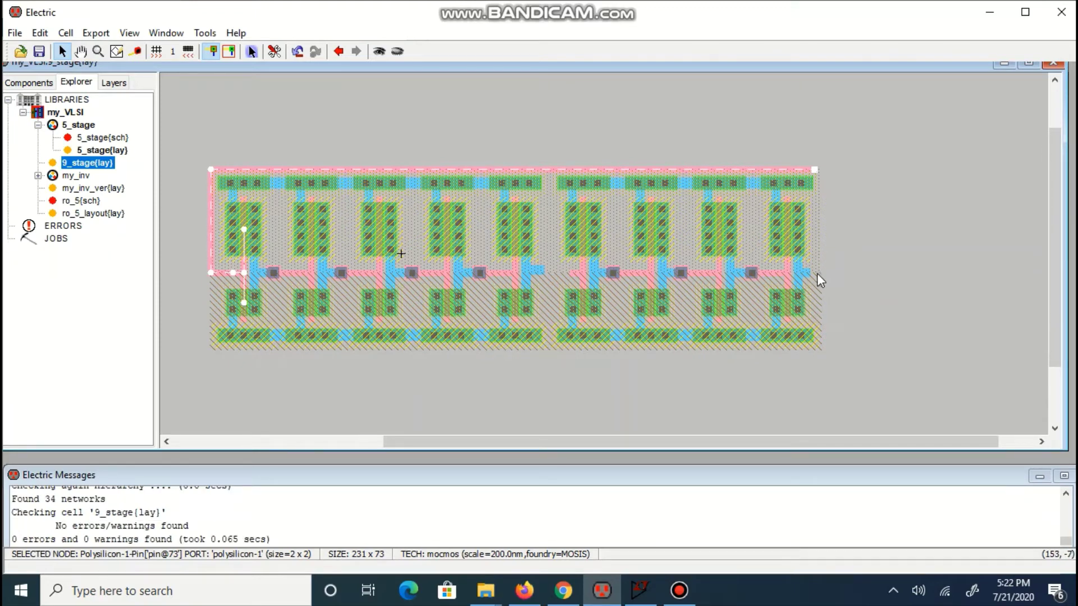
Bring the poly wire down to the ninth output, join it with a contact, and run DRC
right_click(816, 272)
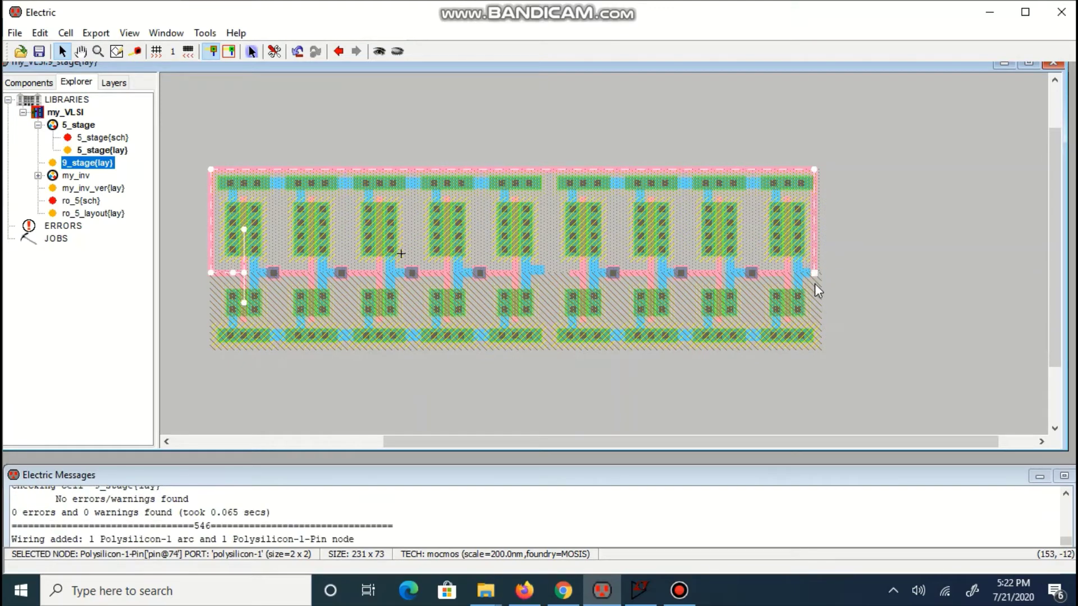
left_click(908, 296)
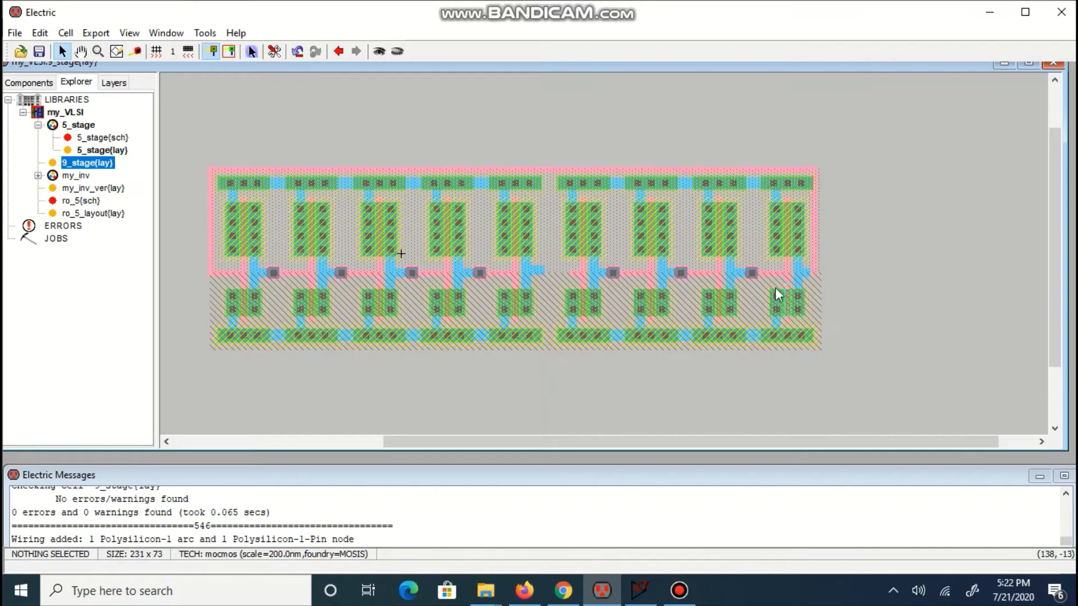
left_click(808, 275)
right_click(813, 273)
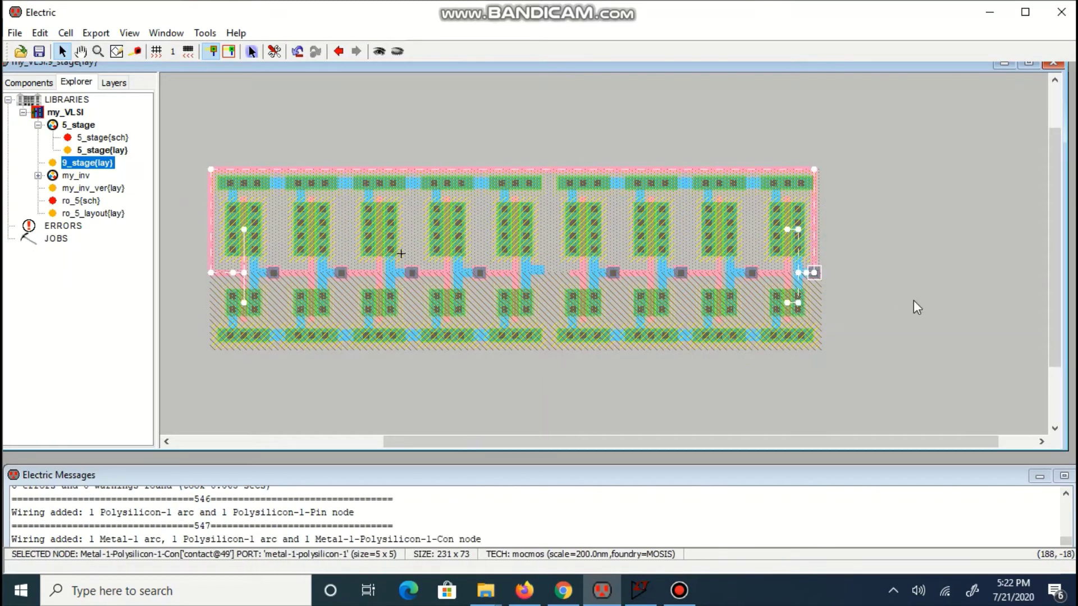
key("F5")
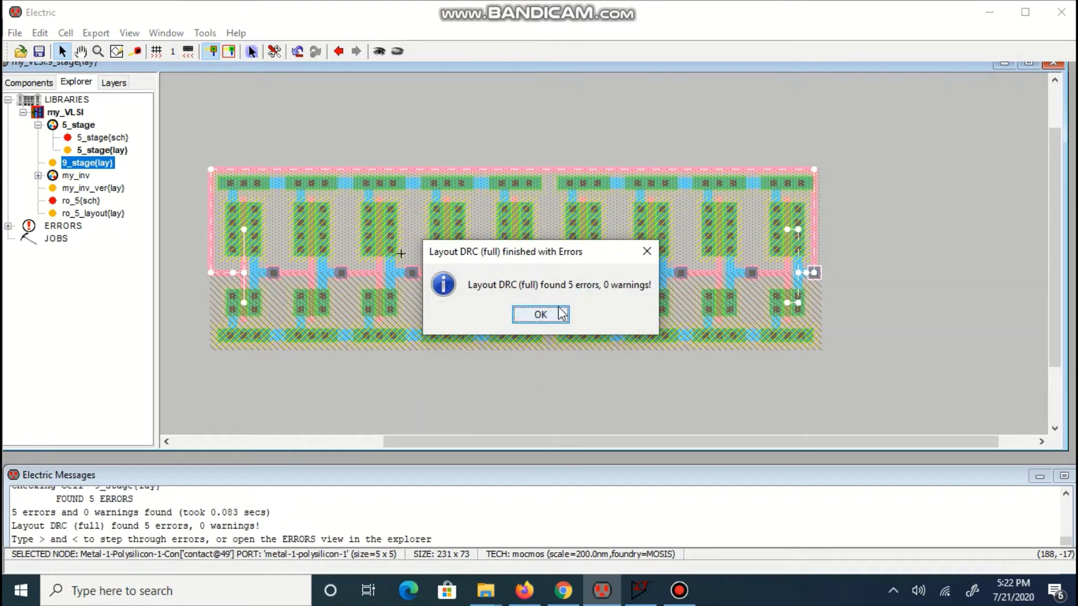
Shift the right-edge poly wire right step by step, rerunning DRC as errors drop from 4 to 1
left_click(540, 315)
left_click(814, 260)
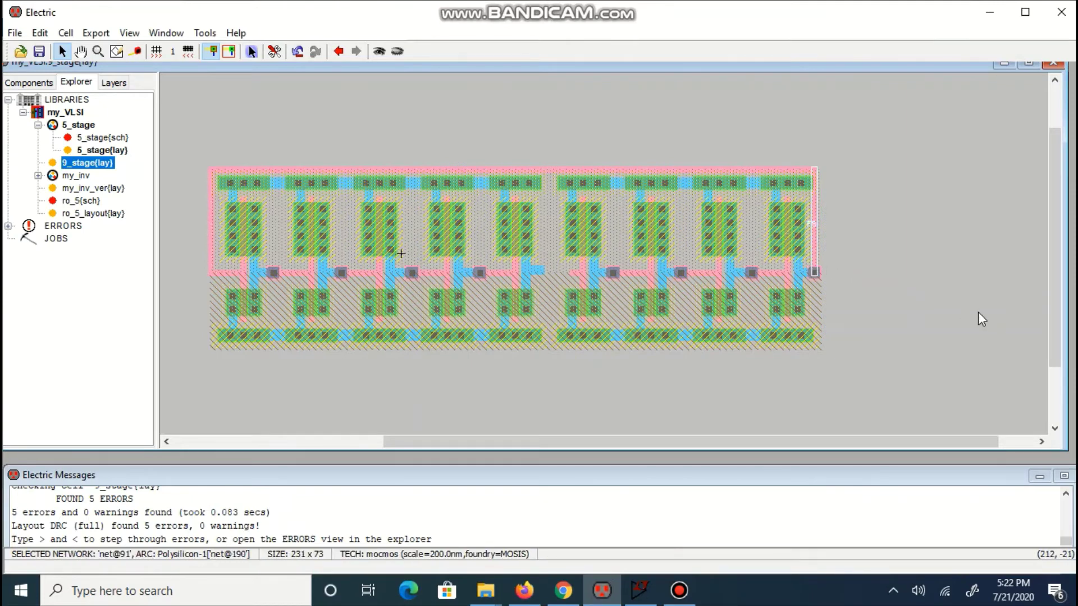
key("F5")
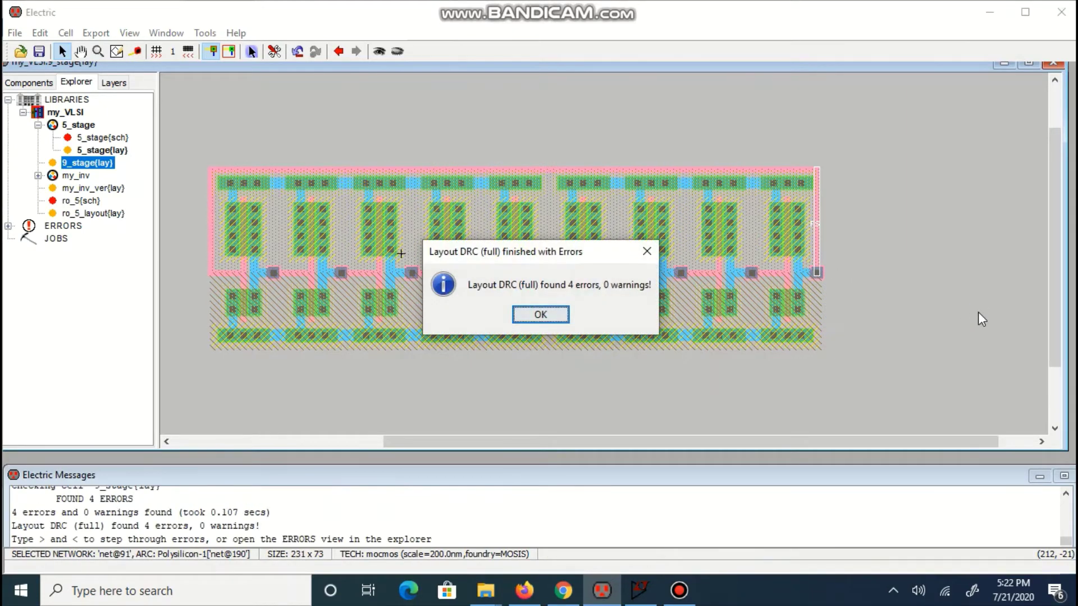
key("Return")
key("Right")
key("F5")
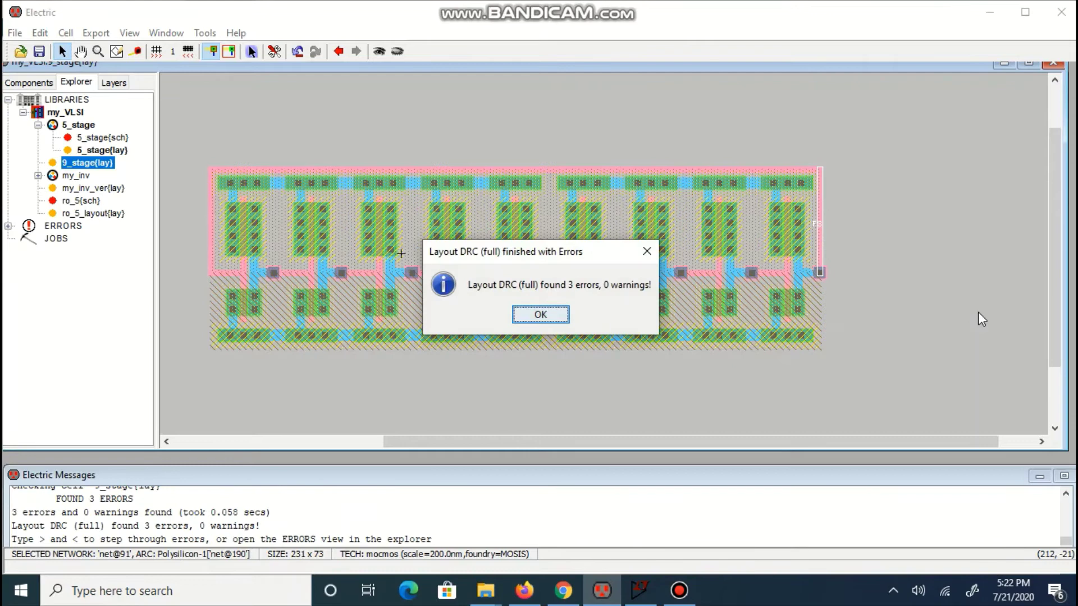
key("Return")
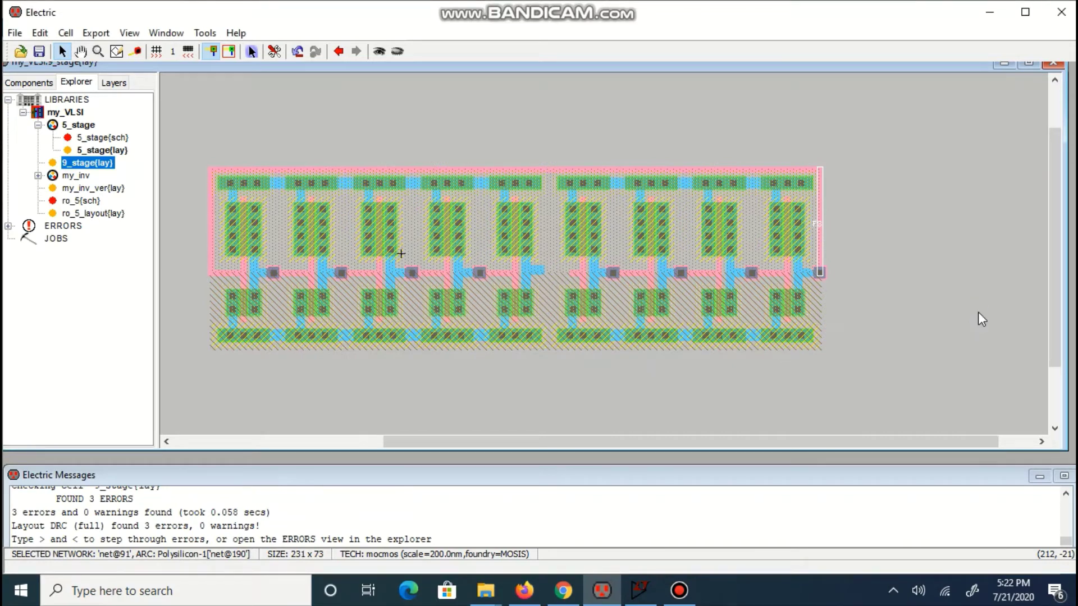
key("Right")
key("F5")
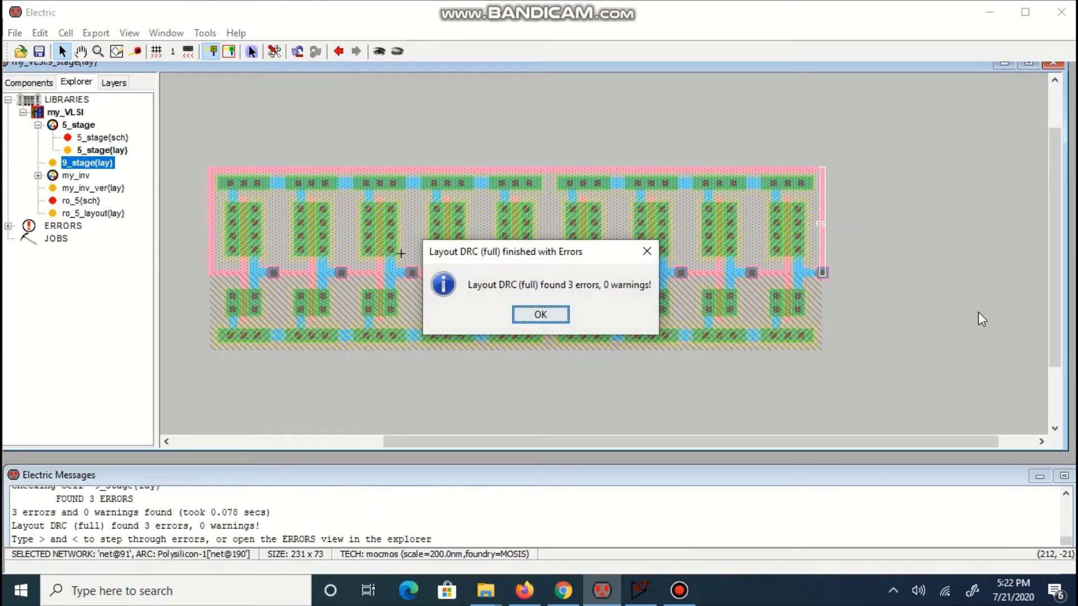
key("Return")
key("Right")
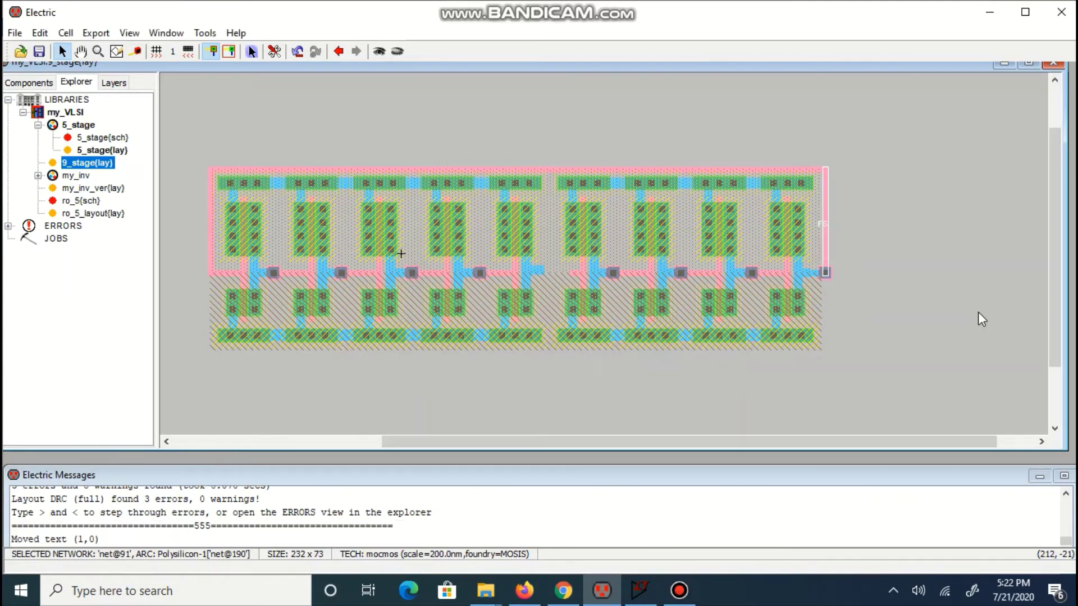
key("F5")
key("Return")
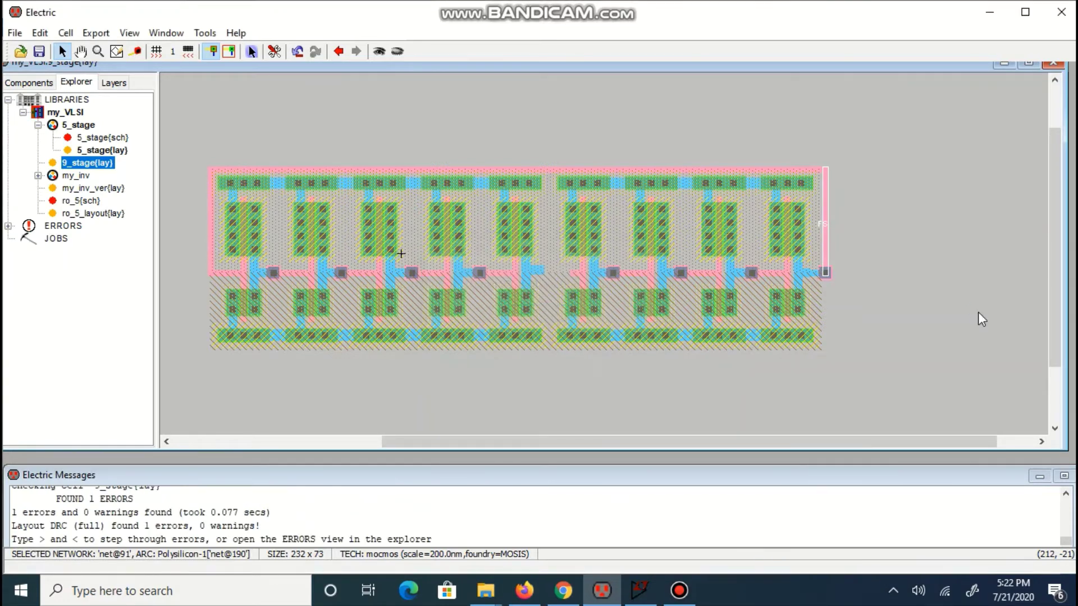
key("Right")
key("F5")
key("Return")
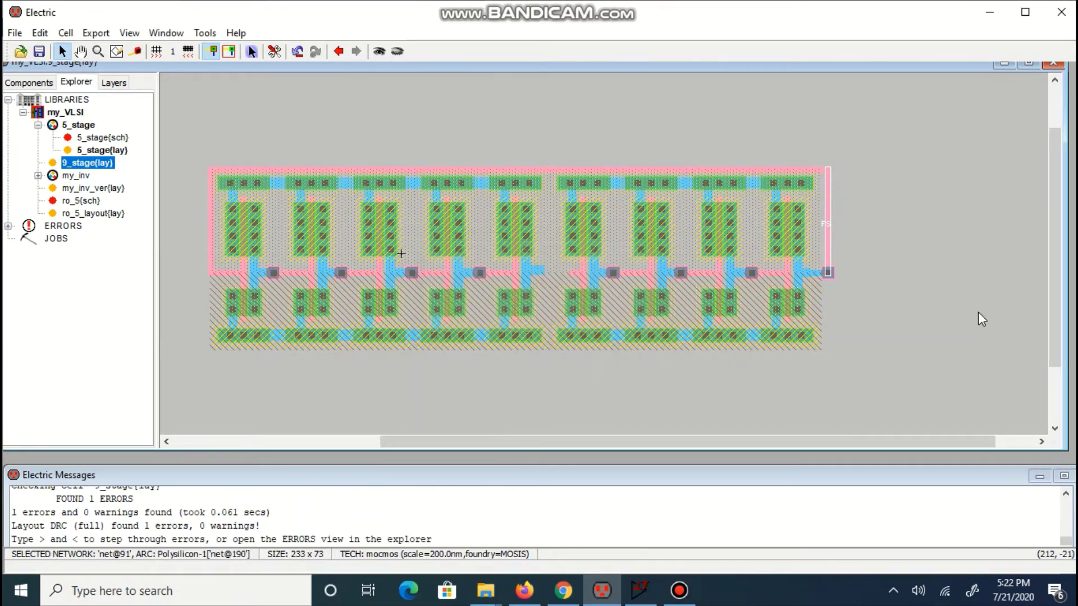
Delete the old right-edge wire and contact, then rewire the feedback path down to the last output
left_click(926, 303)
left_click(831, 272)
key("Delete")
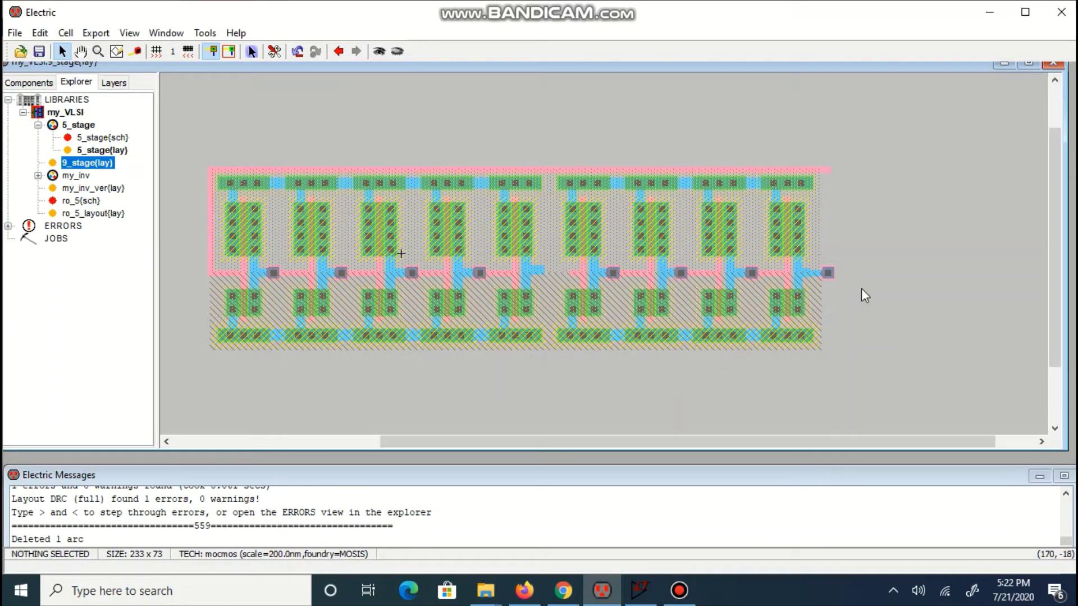
left_click(826, 274)
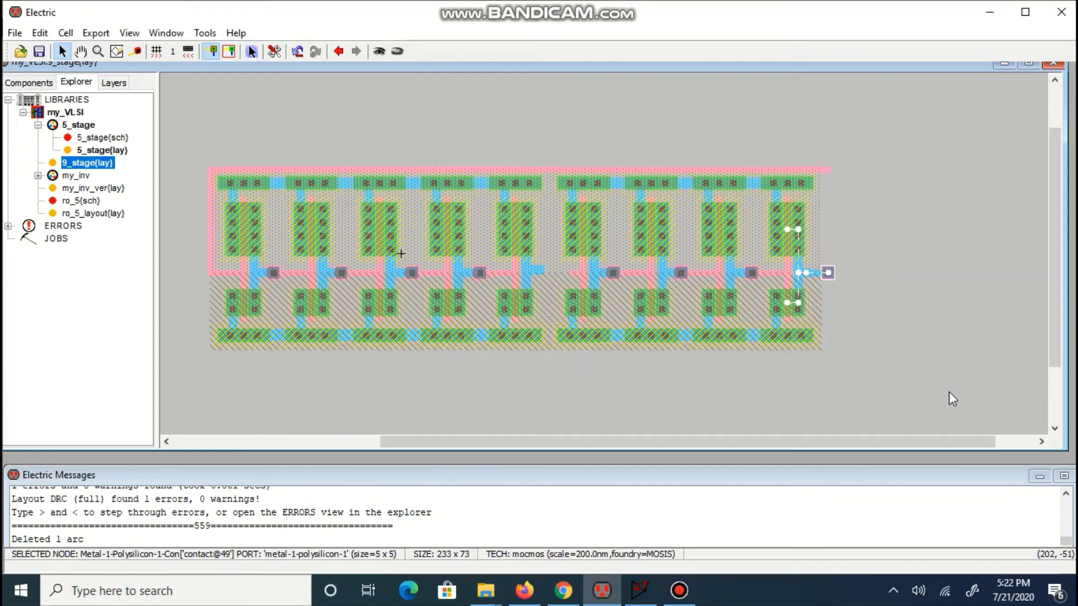
key("Delete")
left_click(811, 273)
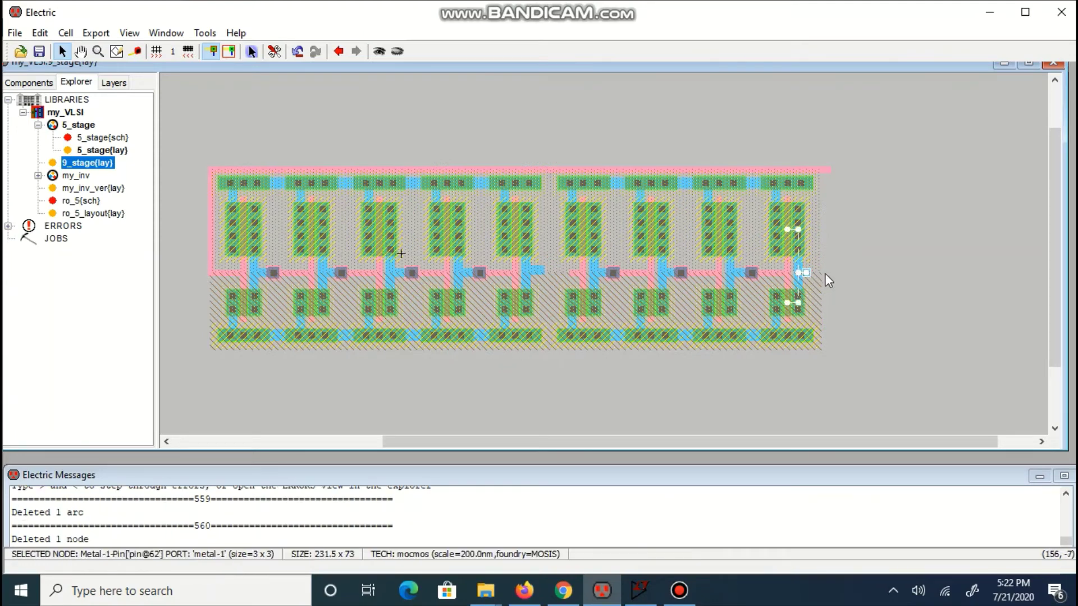
right_click(825, 274)
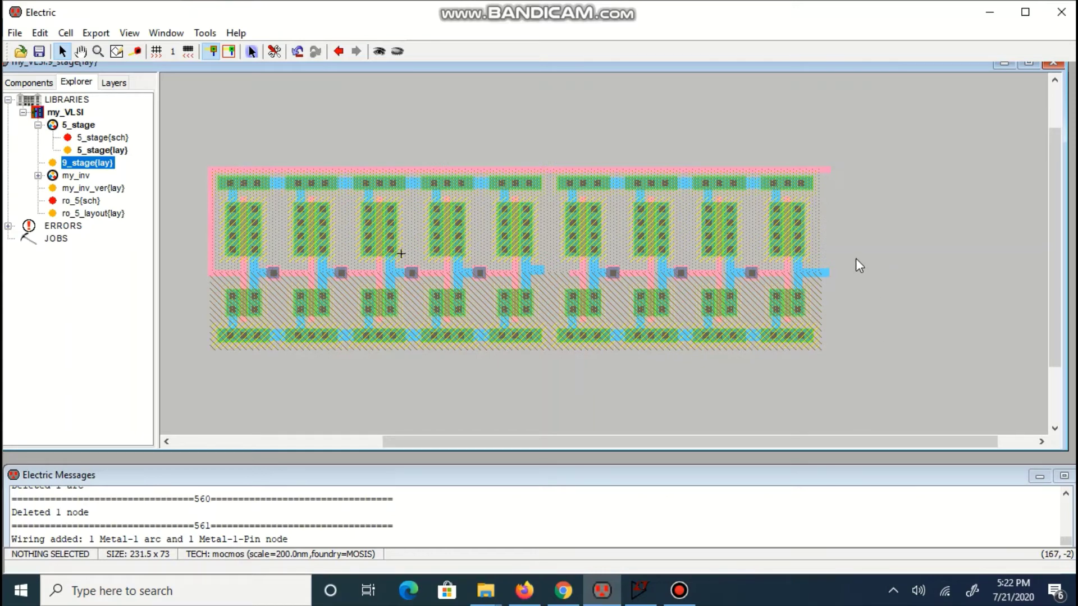
left_click(828, 167)
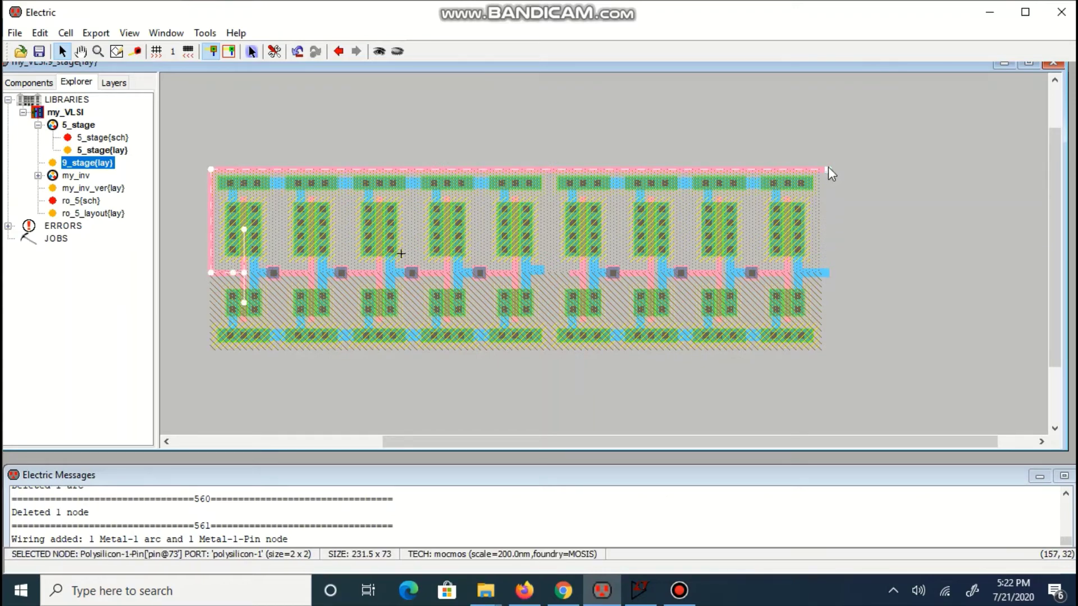
right_click(833, 274)
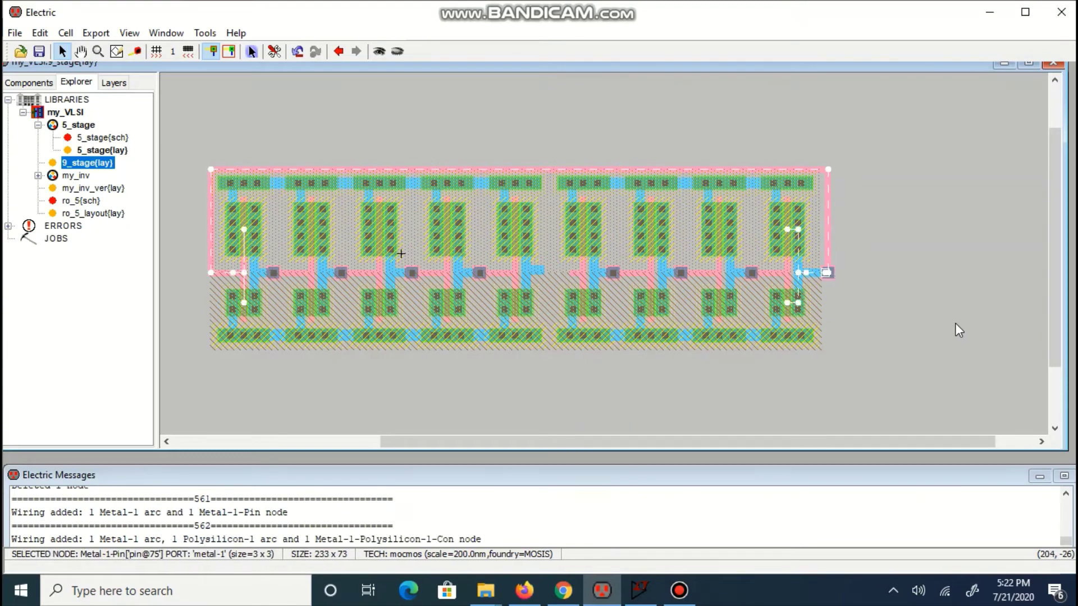
Run DRC and nudge the right-edge poly wire left, then back right, until it reports 0 errors
key("F5")
left_click(945, 324)
left_click(828, 258)
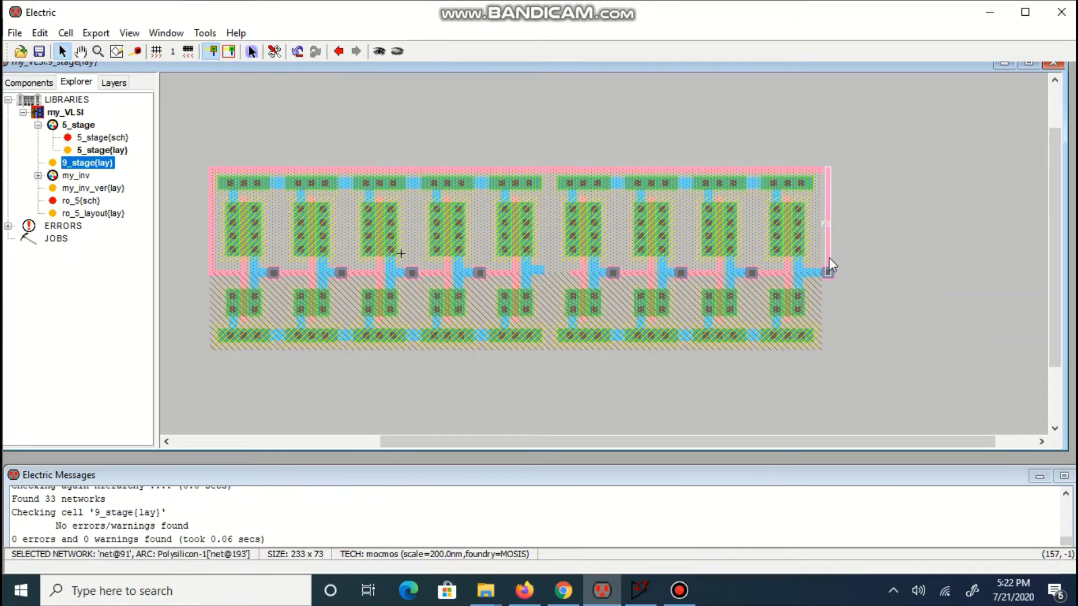
key("Left")
key("Left")
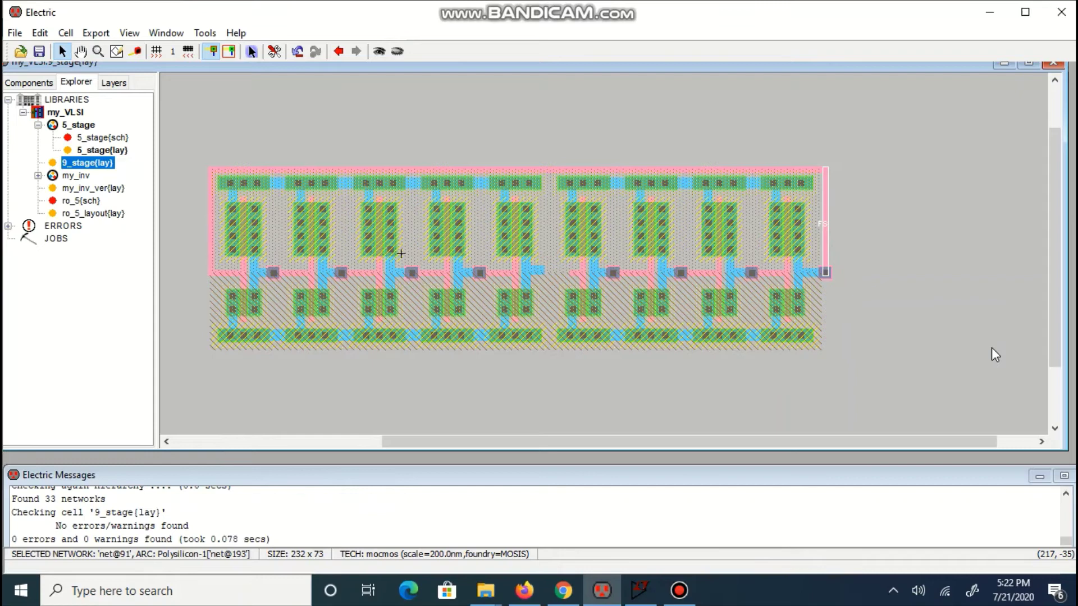
key("Left")
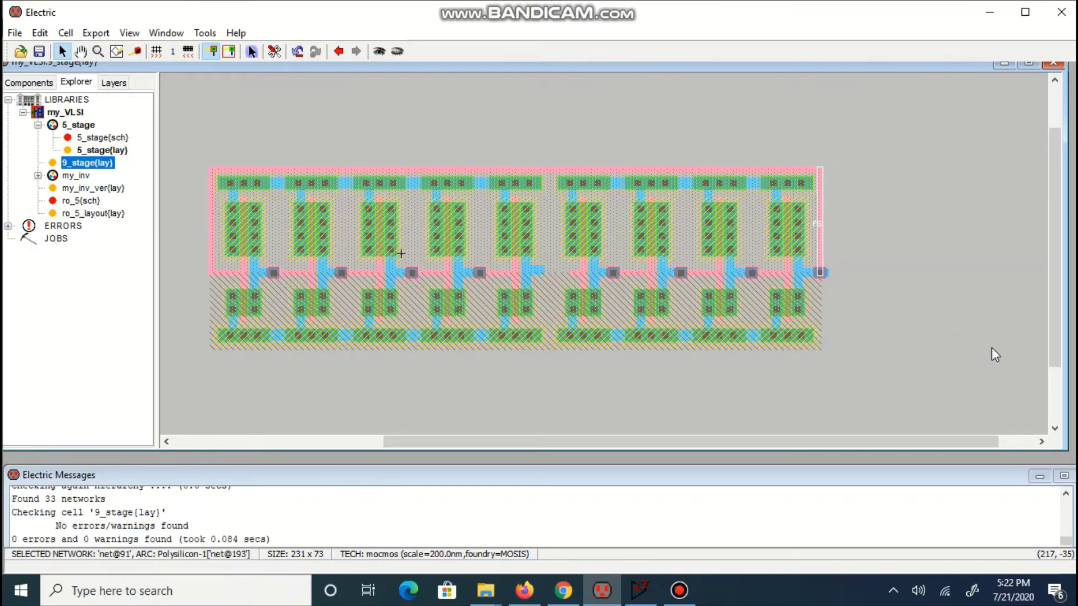
key("Left")
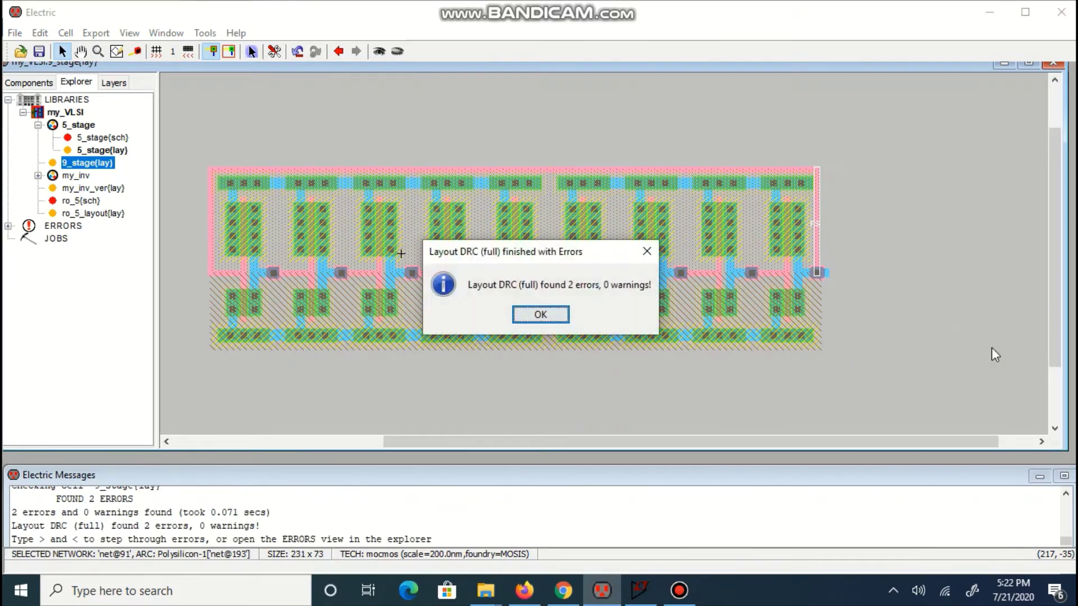
key("Return")
key("Right")
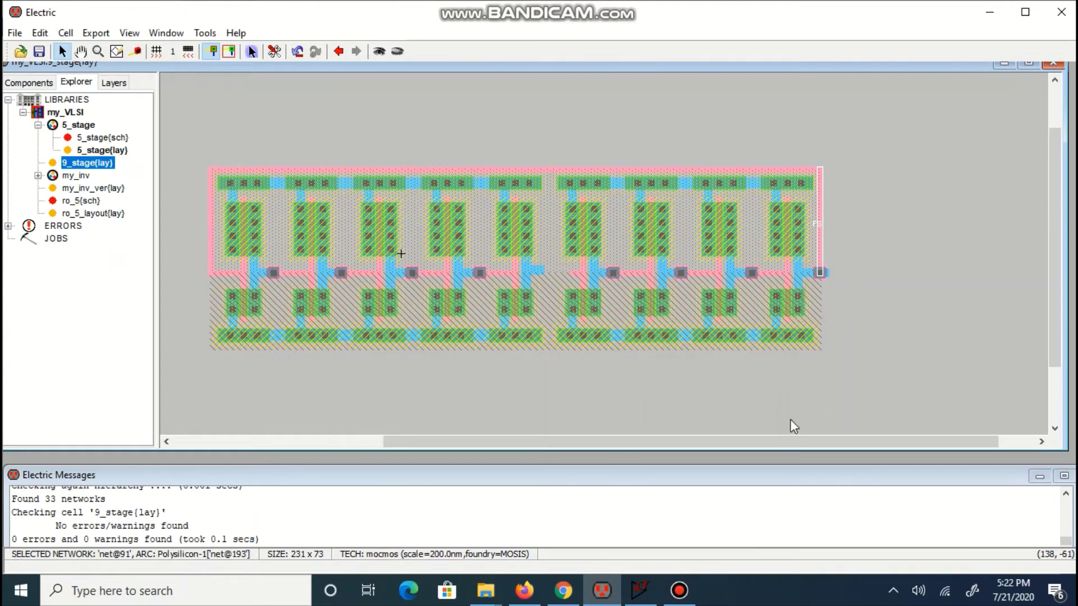
Bridge the bottom and top rails across the fifth-to-sixth inverter gap with Metal-1 arcs
left_click(862, 404)
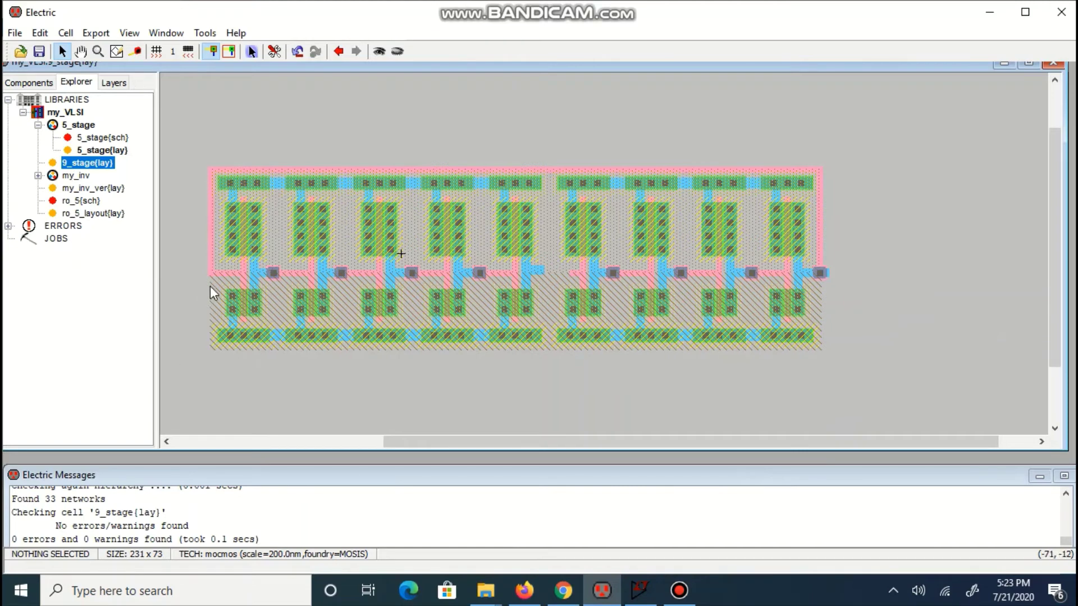
left_click_drag(210, 286, 564, 332)
right_click(564, 332)
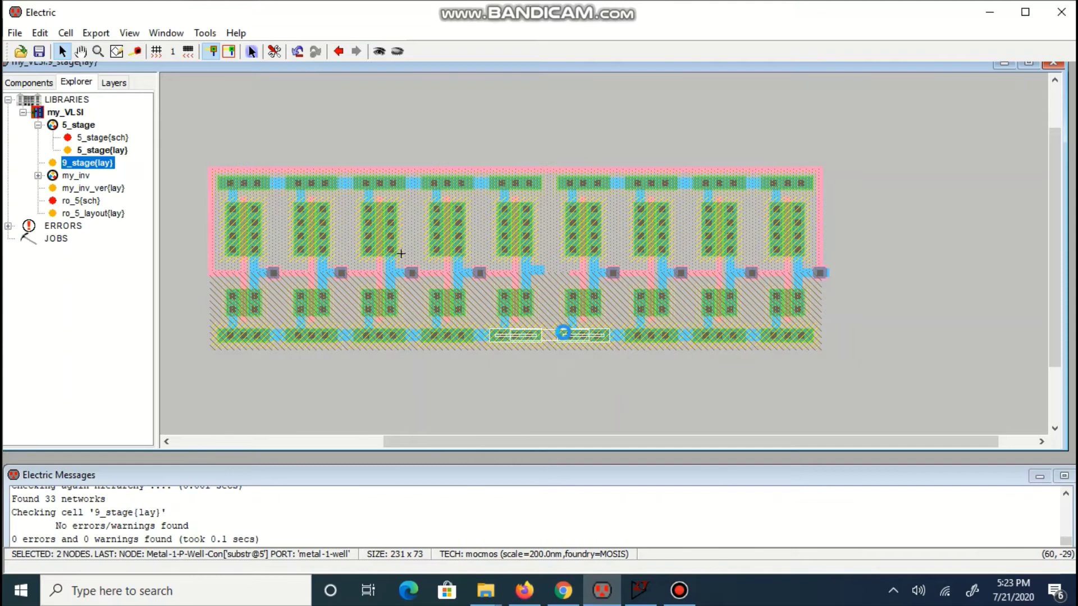
left_click_drag(562, 178, 532, 190)
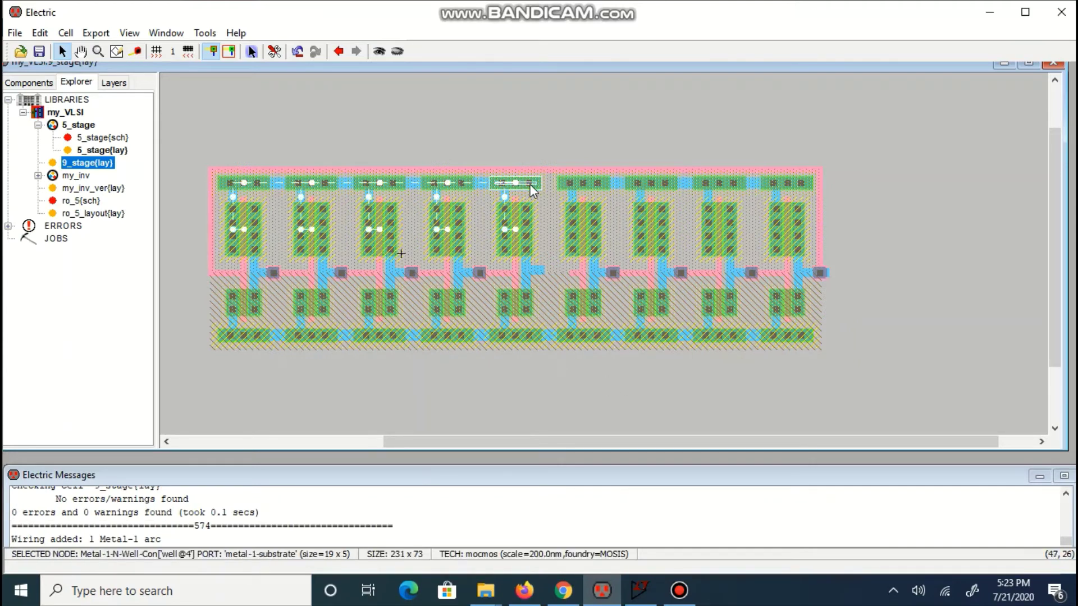
right_click(562, 180)
Select the top-left substrate contact for export
left_click(668, 375)
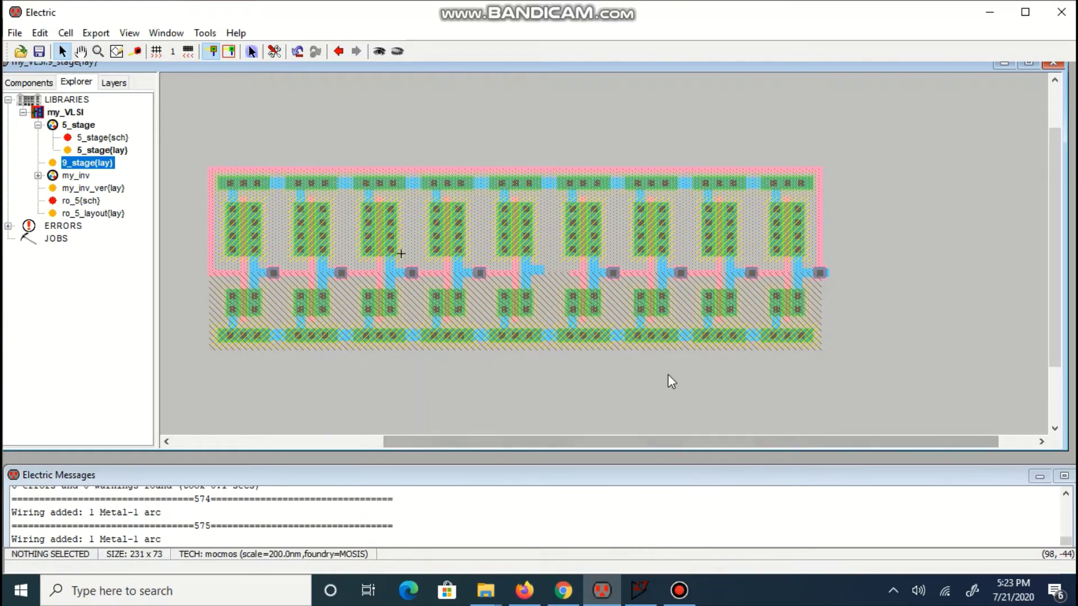
right_click(264, 184)
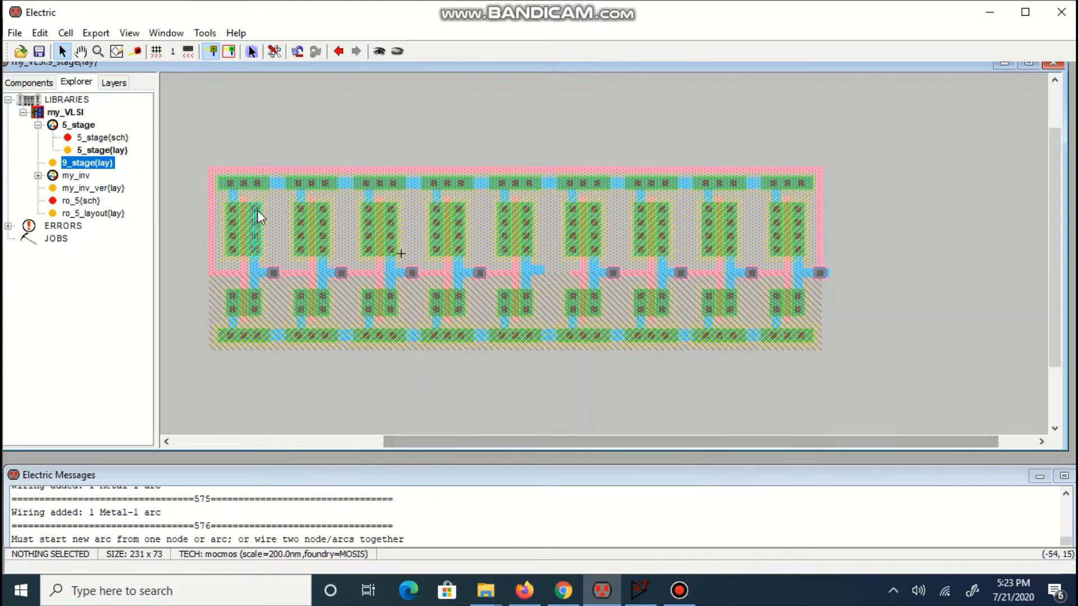
left_click(258, 188)
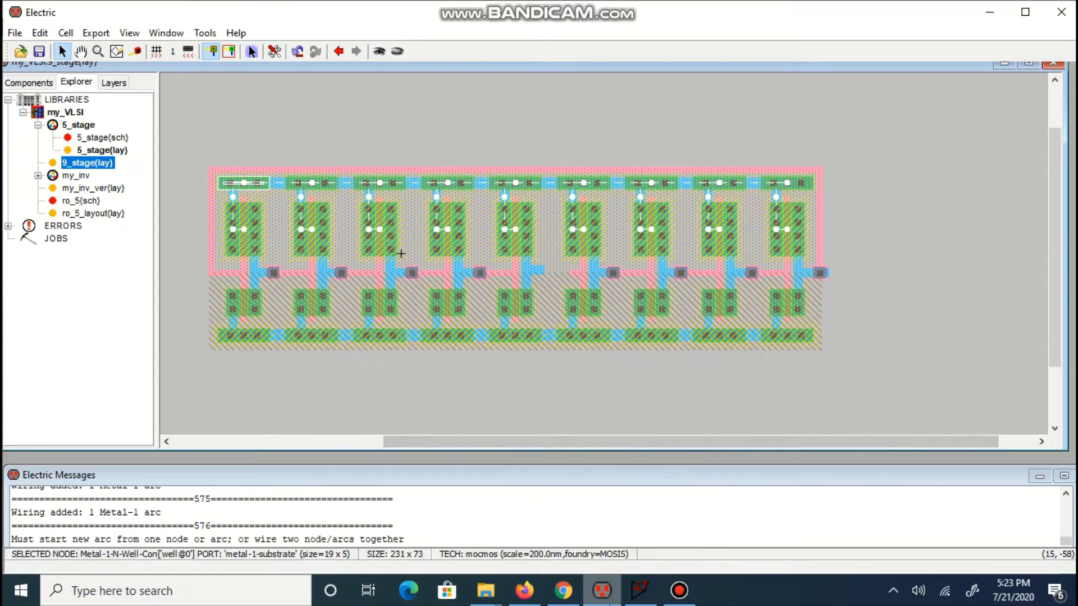
Export the selected top-left substrate contact as vdd
key("ctrl+e")
type("vdd")
key("Tab")
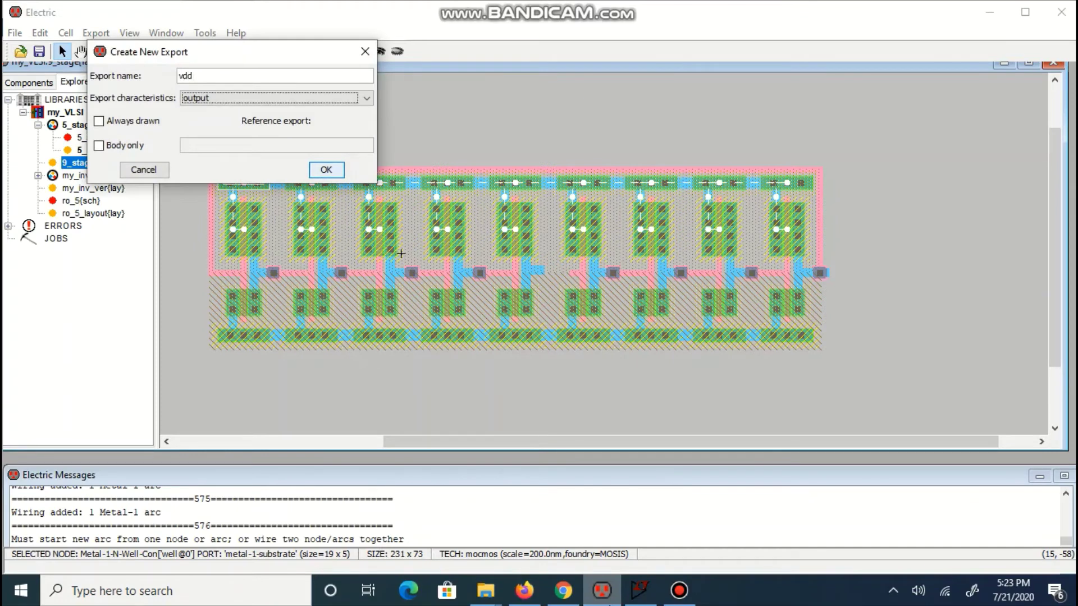
left_click(326, 170)
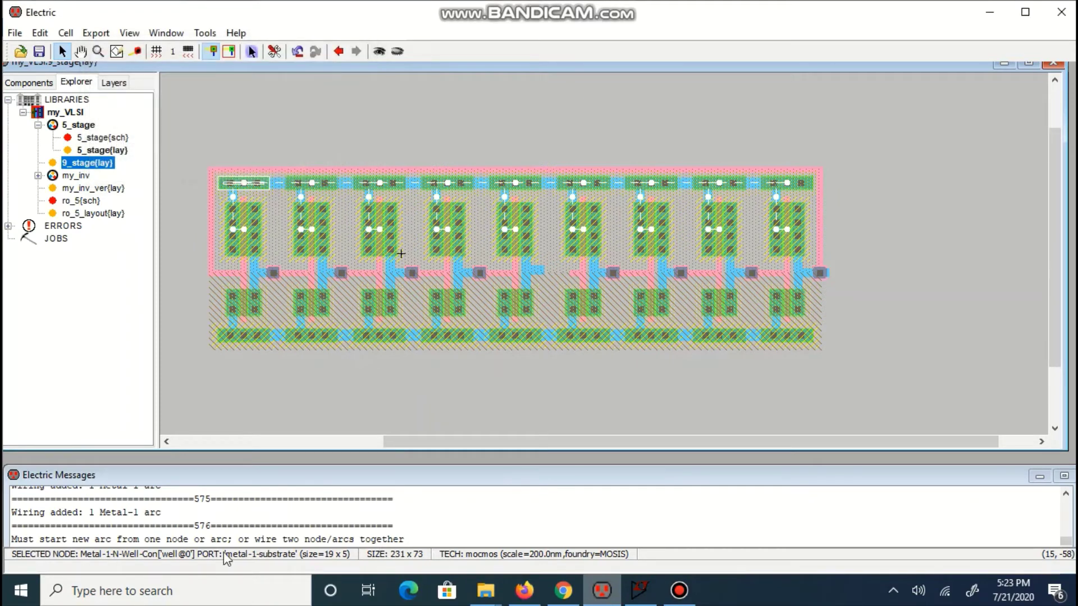
Export the bottom-left substrate contact as gnd with type ground
left_click(258, 337)
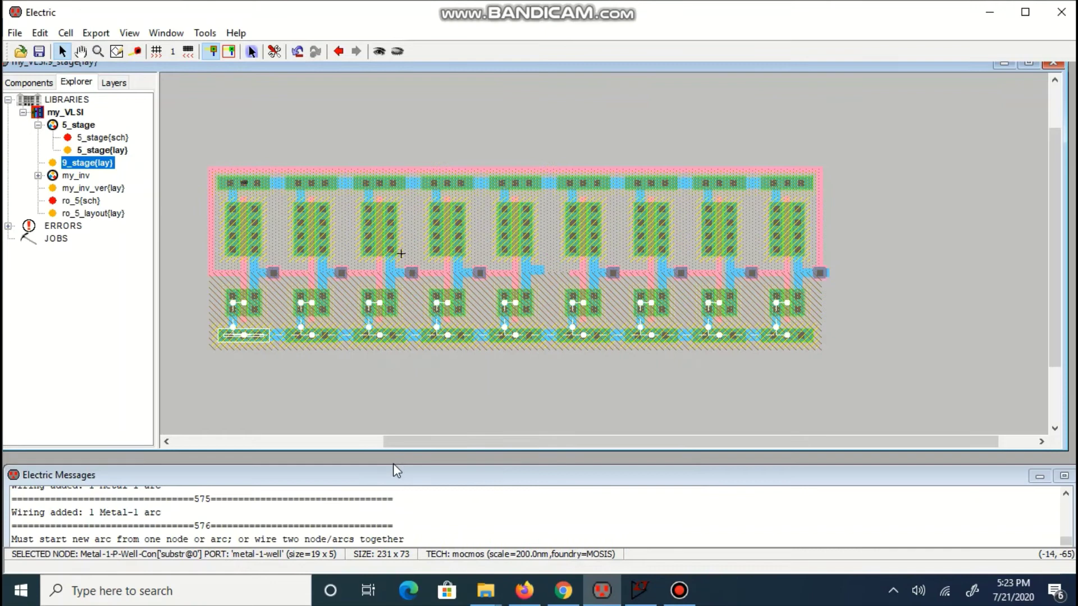
key("ctrl+e")
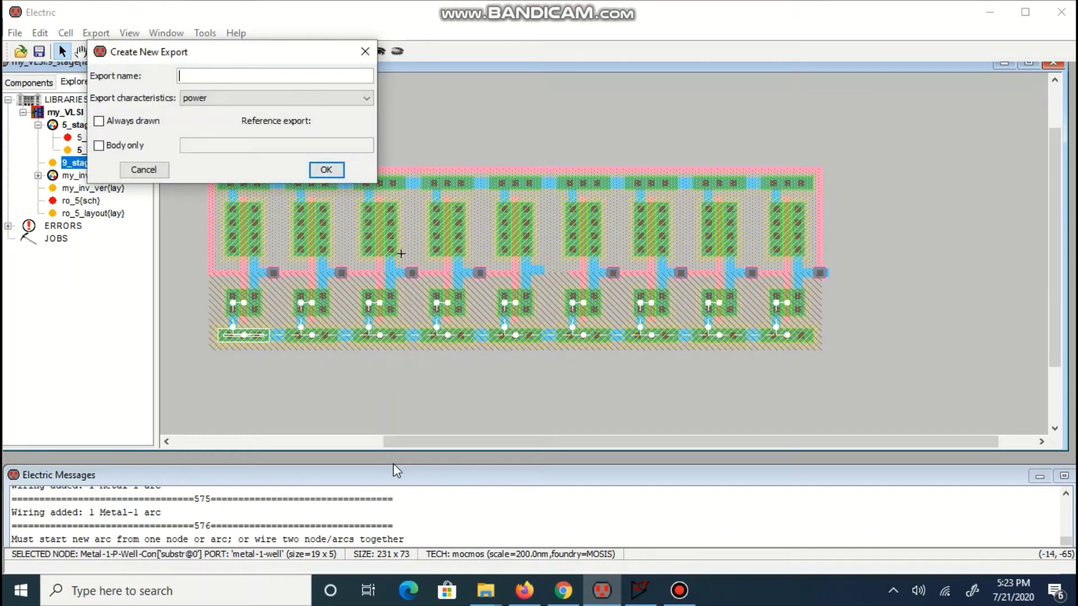
type("gnd")
key("Tab")
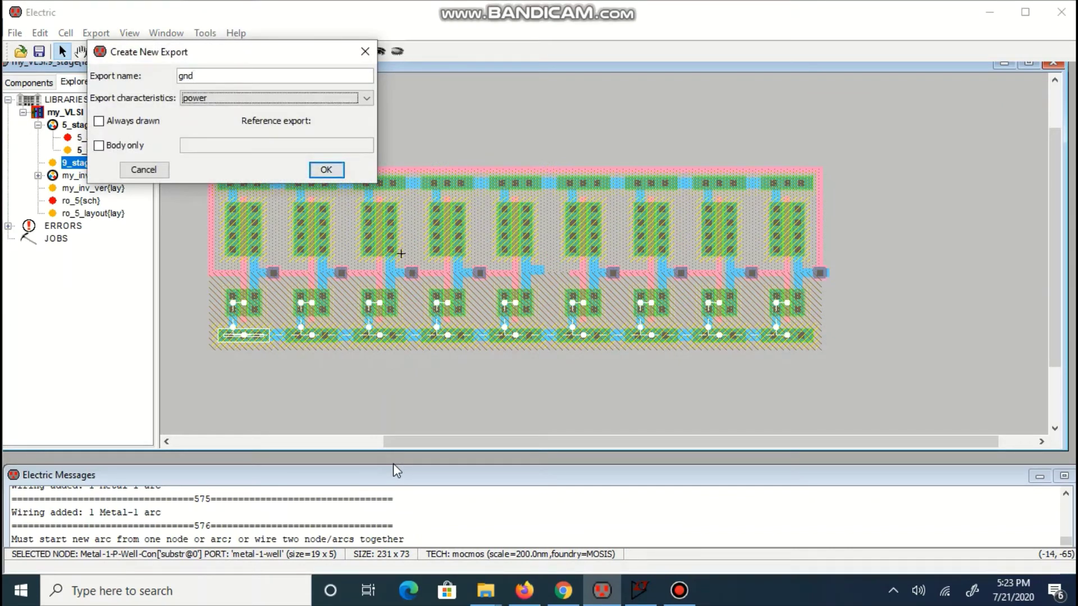
key("Down")
left_click(326, 169)
Attempt an osc_out output export on the right-edge poly feedback wire
left_click(920, 286)
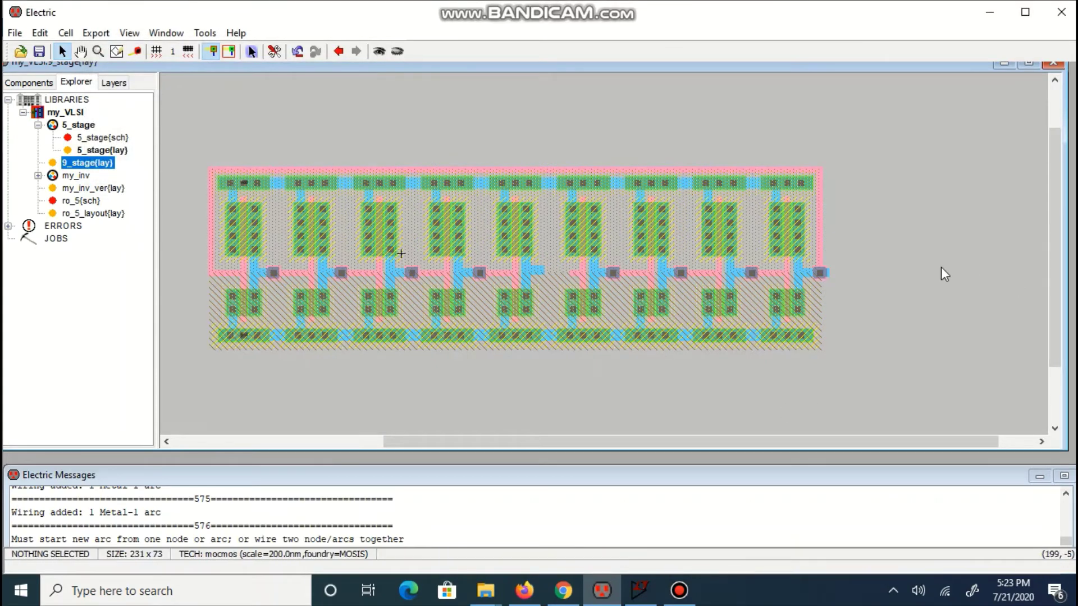
left_click(822, 216)
key("ctrl+e")
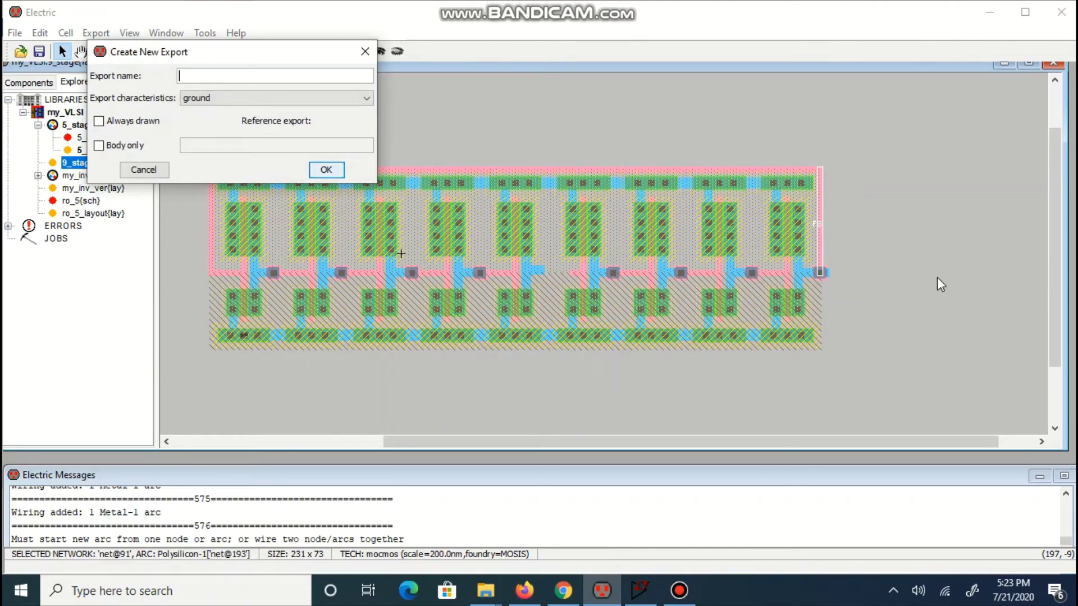
type("osc_out")
key("Tab")
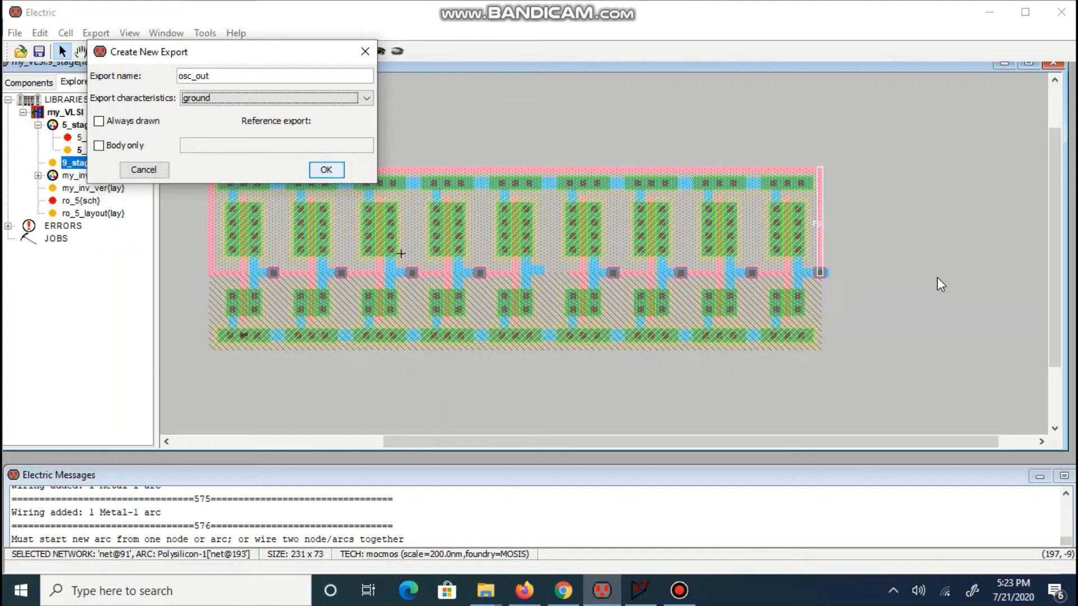
key("o")
left_click(338, 175)
left_click(333, 169)
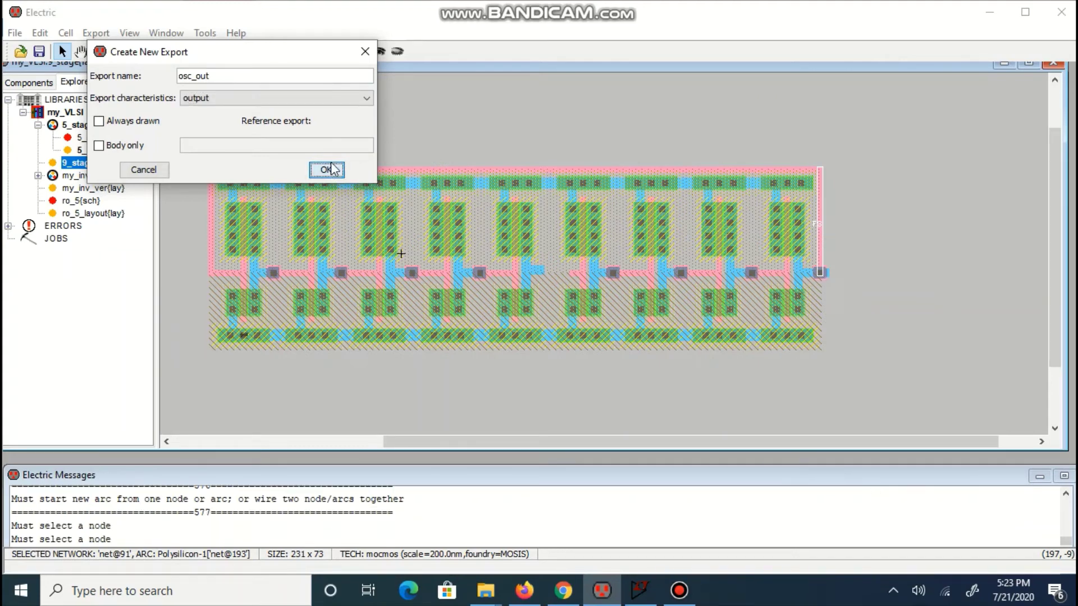
Abandon the arc export and extend the right-edge poly wire to a new pin
left_click(365, 51)
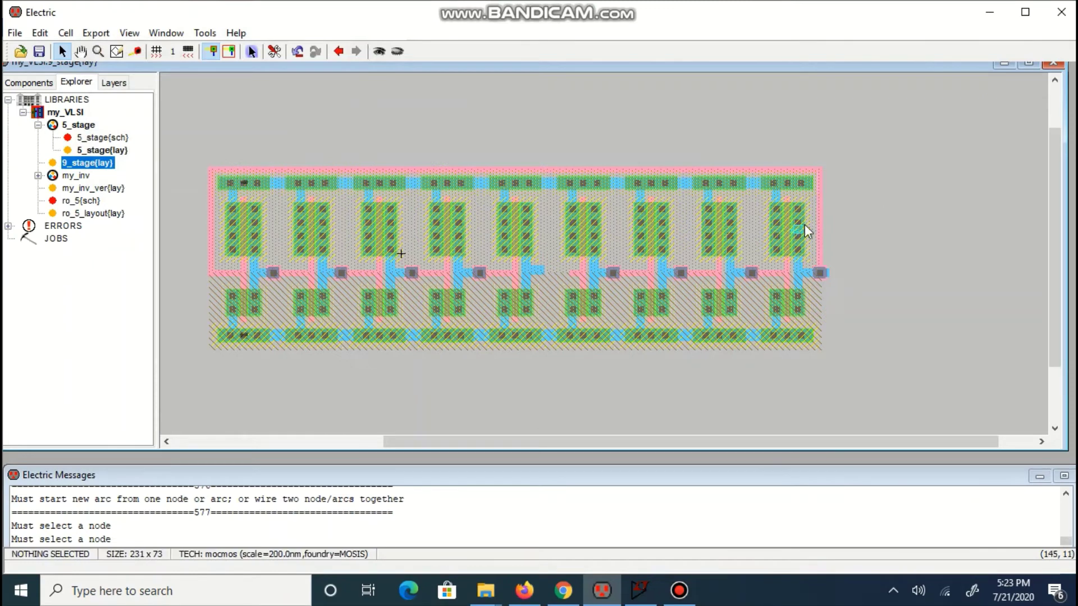
left_click(847, 274)
left_click(829, 272)
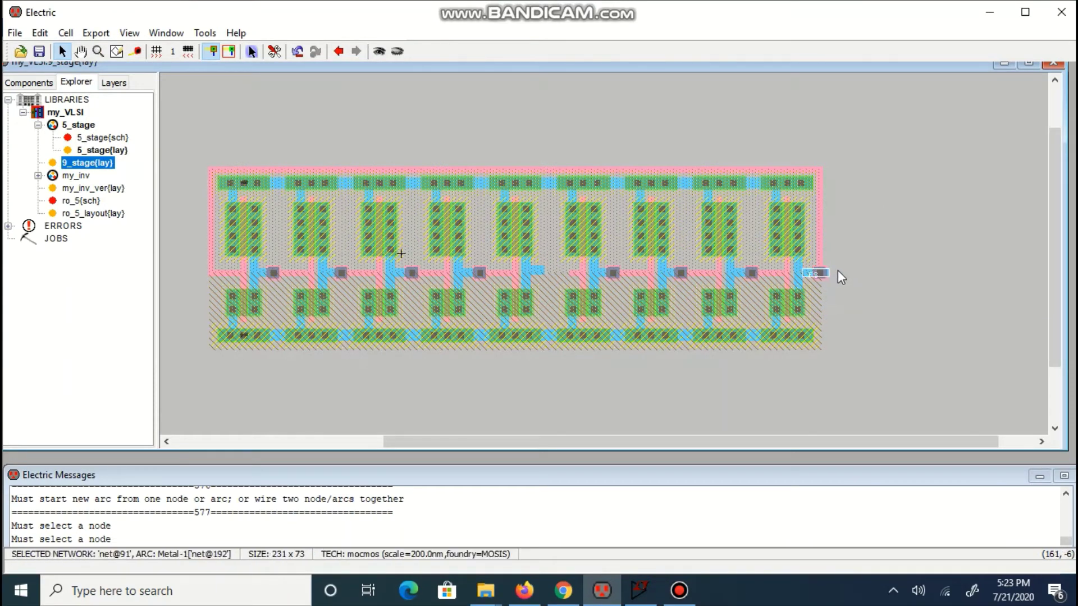
left_click(822, 254)
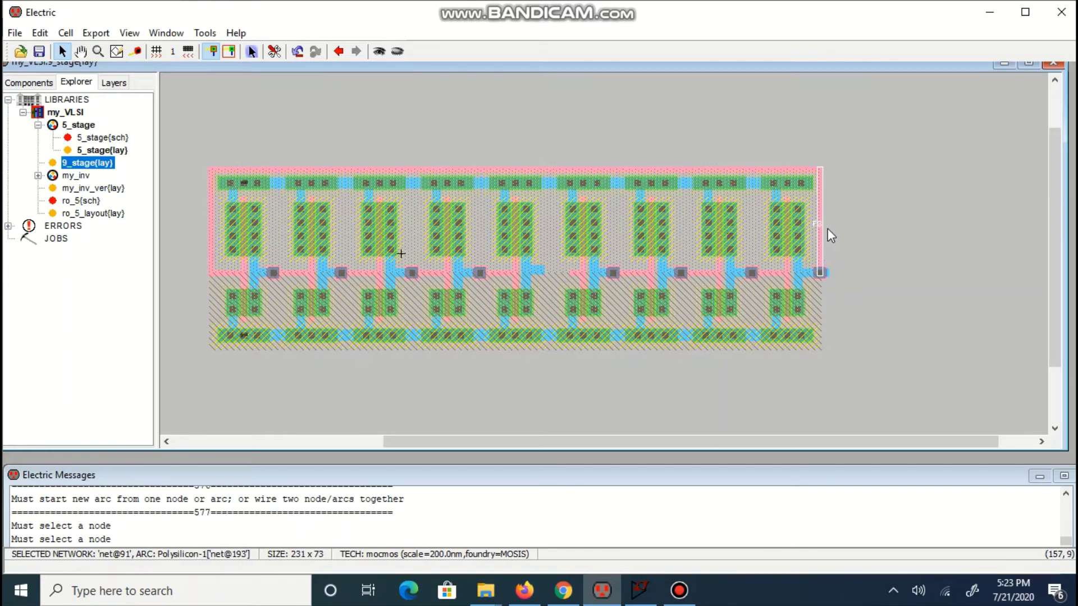
right_click(828, 227)
left_click(840, 233)
left_click(830, 229)
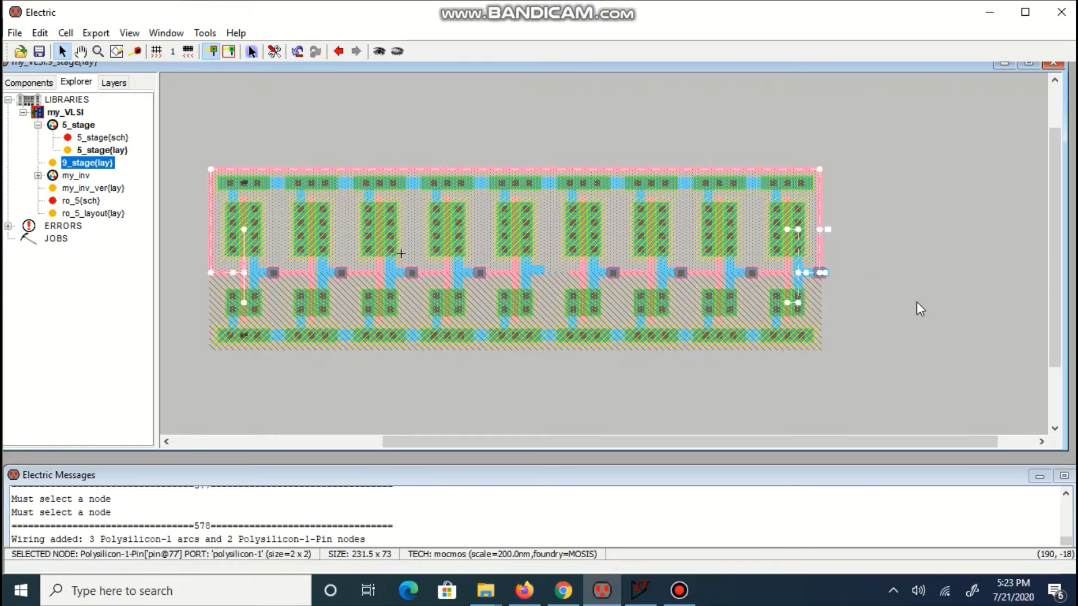
Export the new poly pin as osc_out and run DRC on 9_stage{lay}
key("ctrl+e")
type("os")
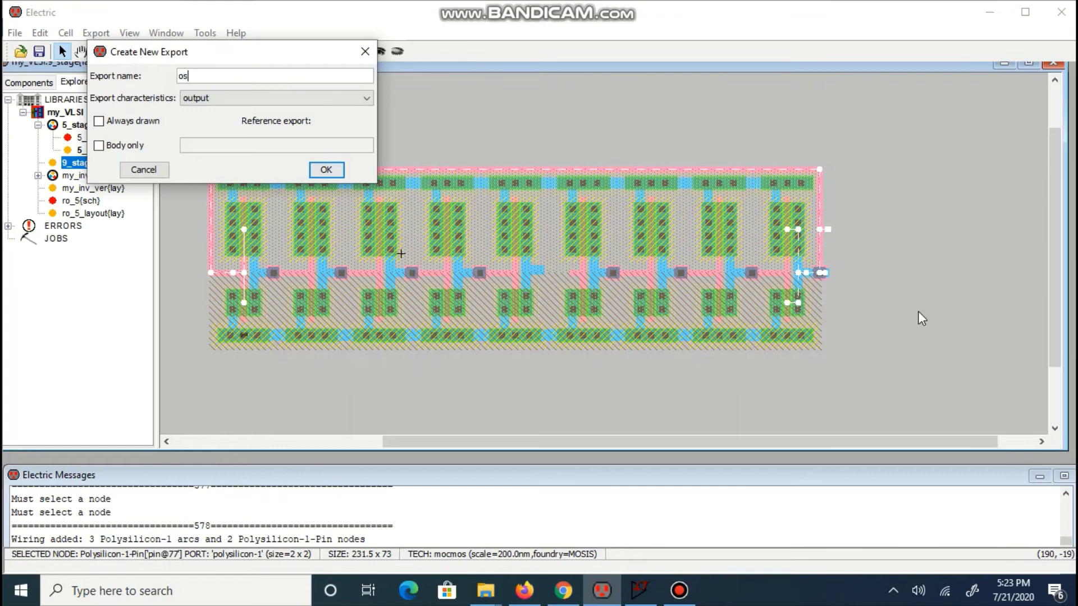
type("c_out")
left_click(326, 170)
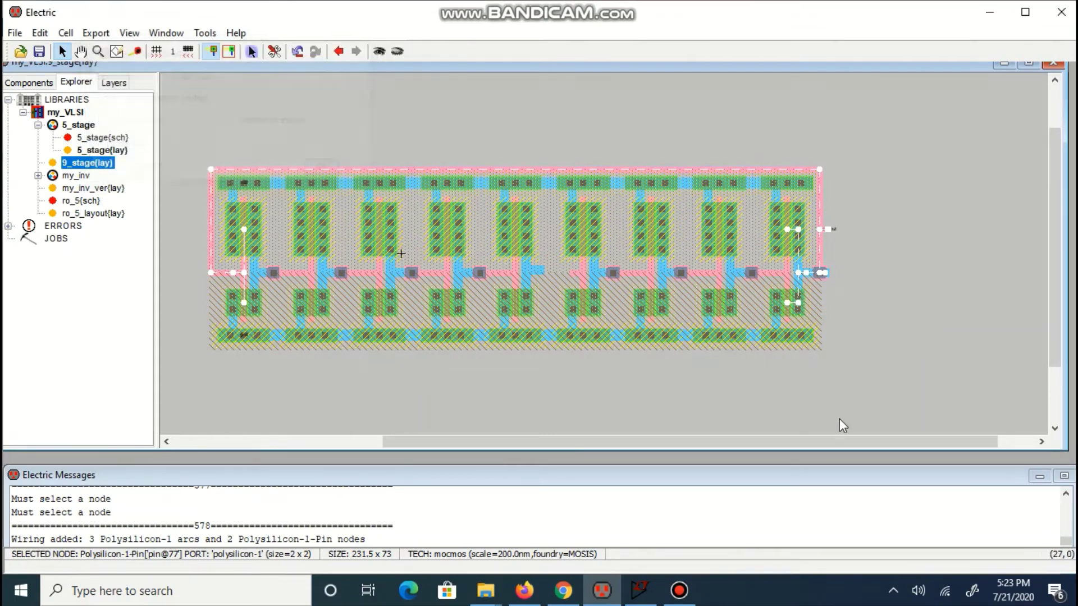
key("F5")
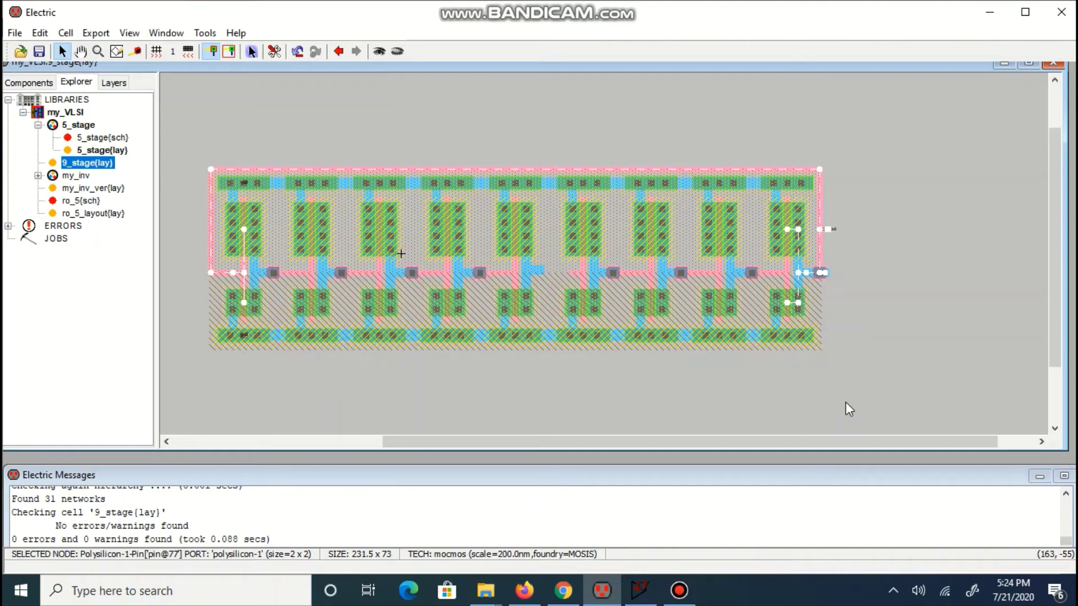
left_click_drag(1053, 227, 1070, 288)
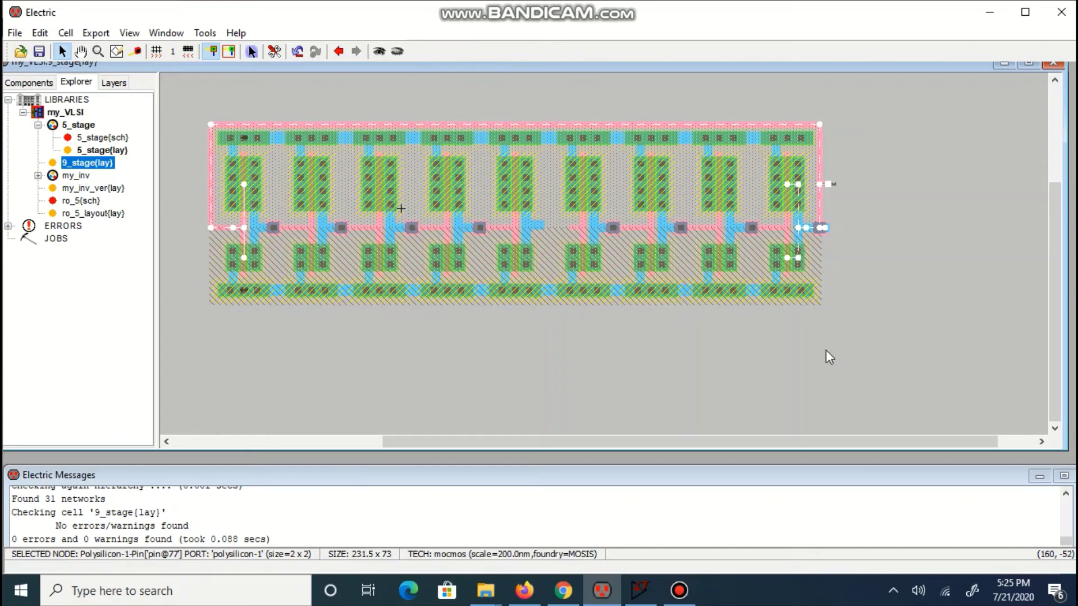
Wire the middle stage's metal-1 output to its poly gate through a new metal-to-poly contact
left_click(643, 390)
left_click(569, 226)
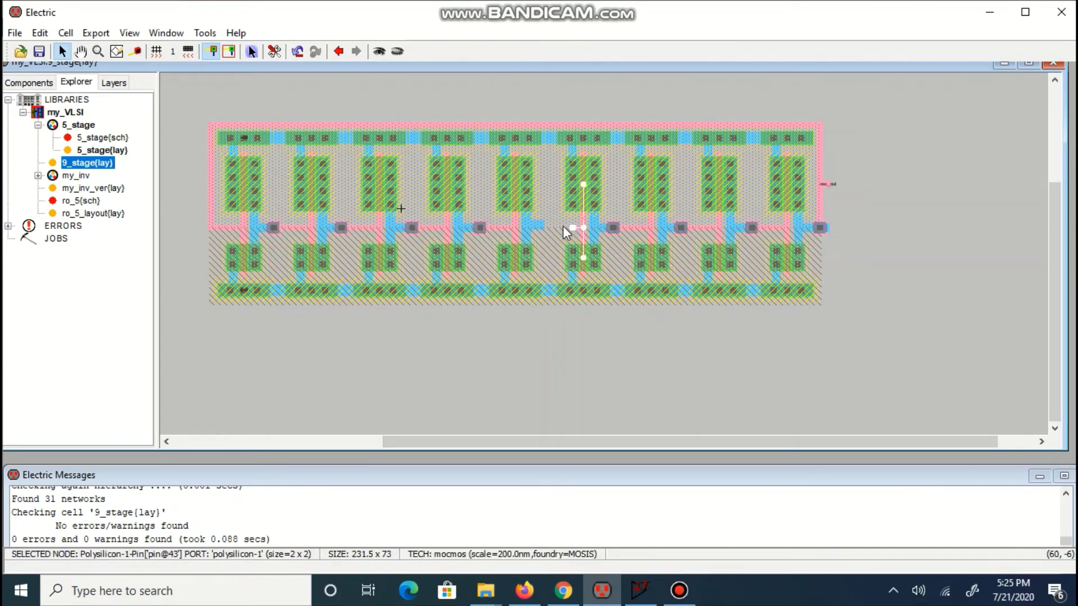
right_click(558, 226)
left_click(541, 226)
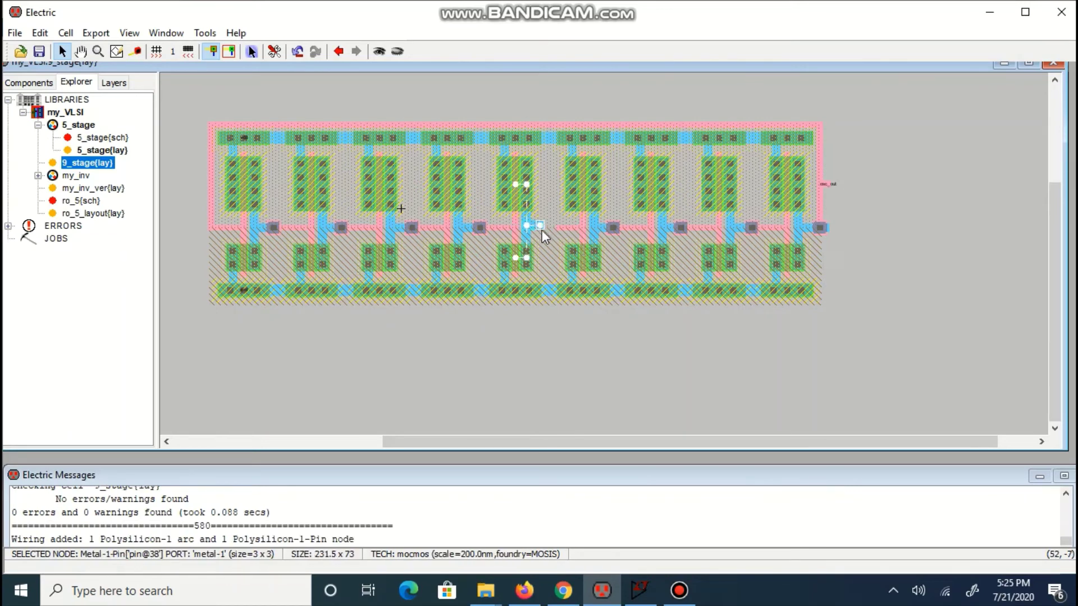
right_click(556, 227)
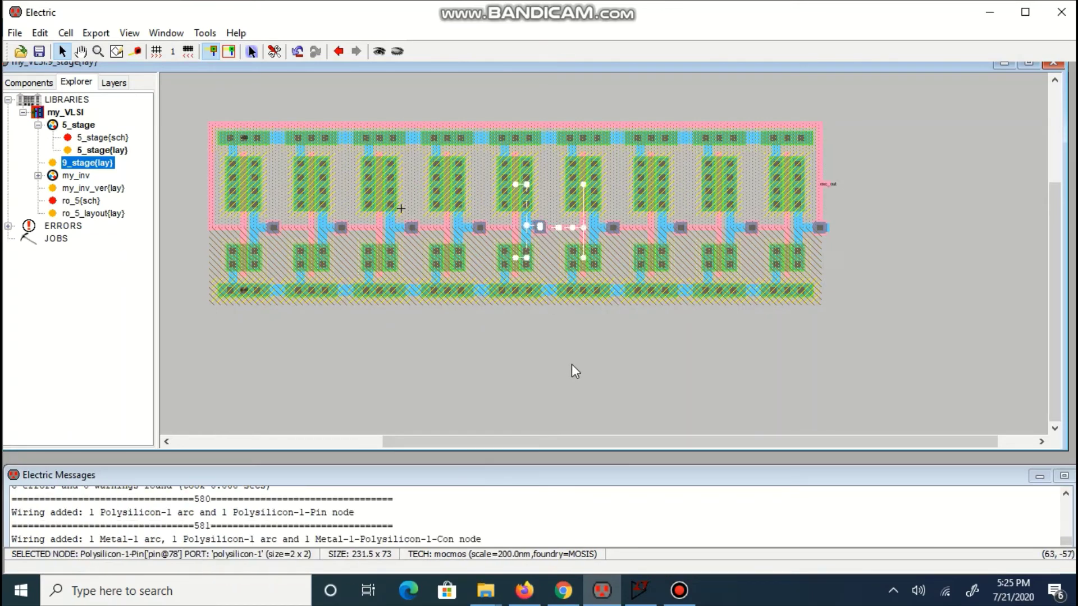
left_click(601, 392)
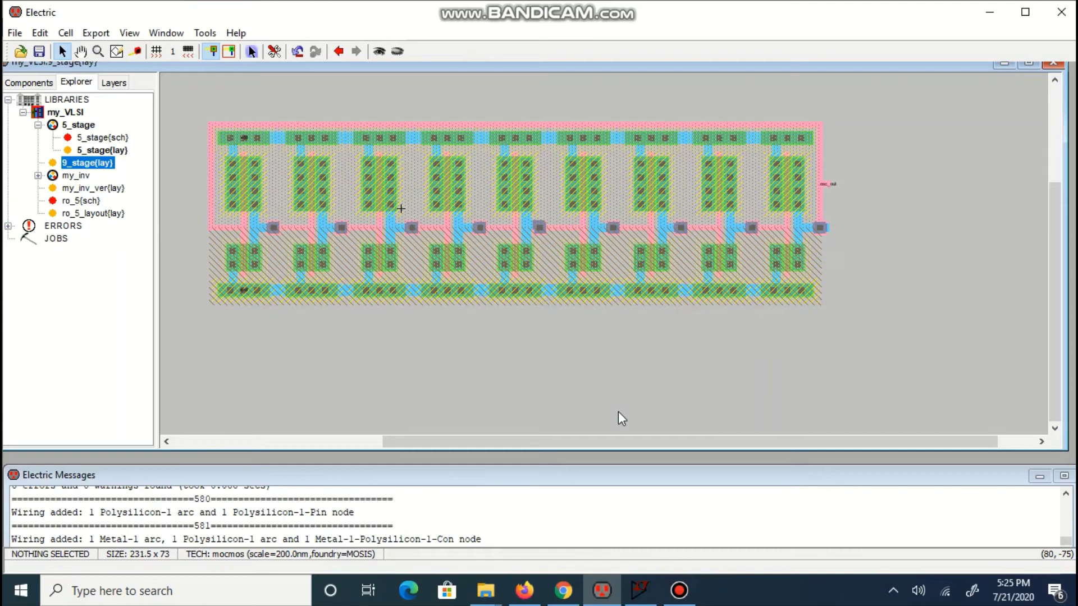
Shift the new contact right until DRC reports 0 errors across 30 networks
key("F5")
left_click(542, 313)
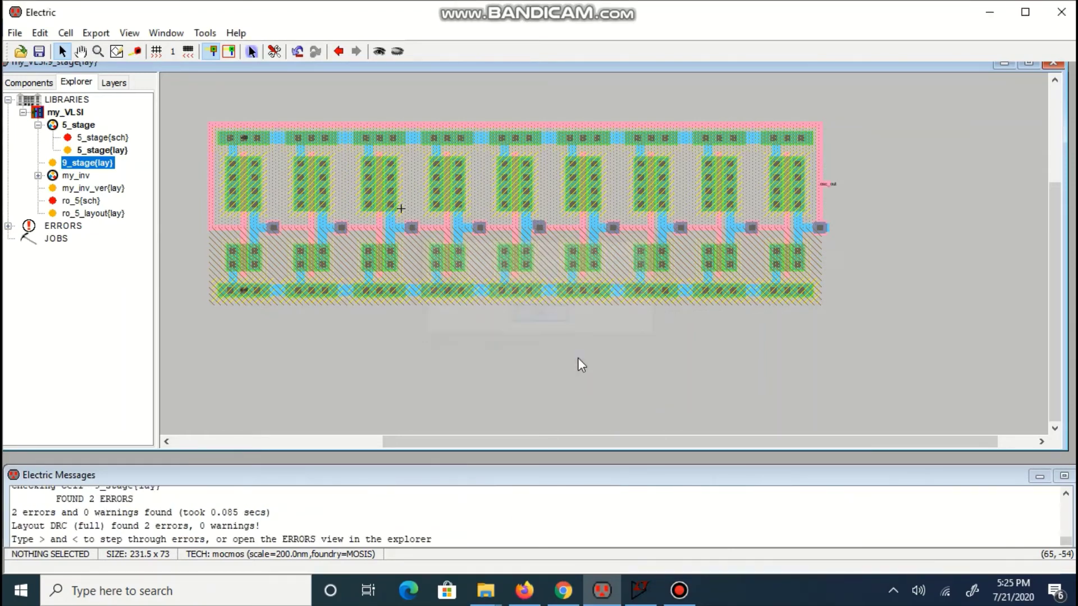
left_click(546, 227)
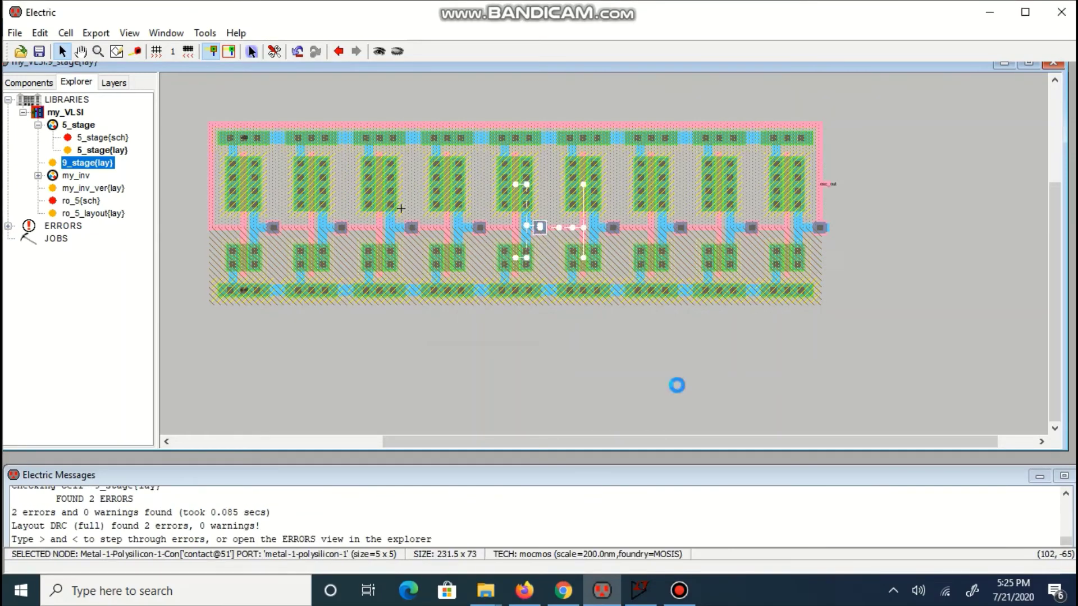
key("Right")
key("Right")
key("F5")
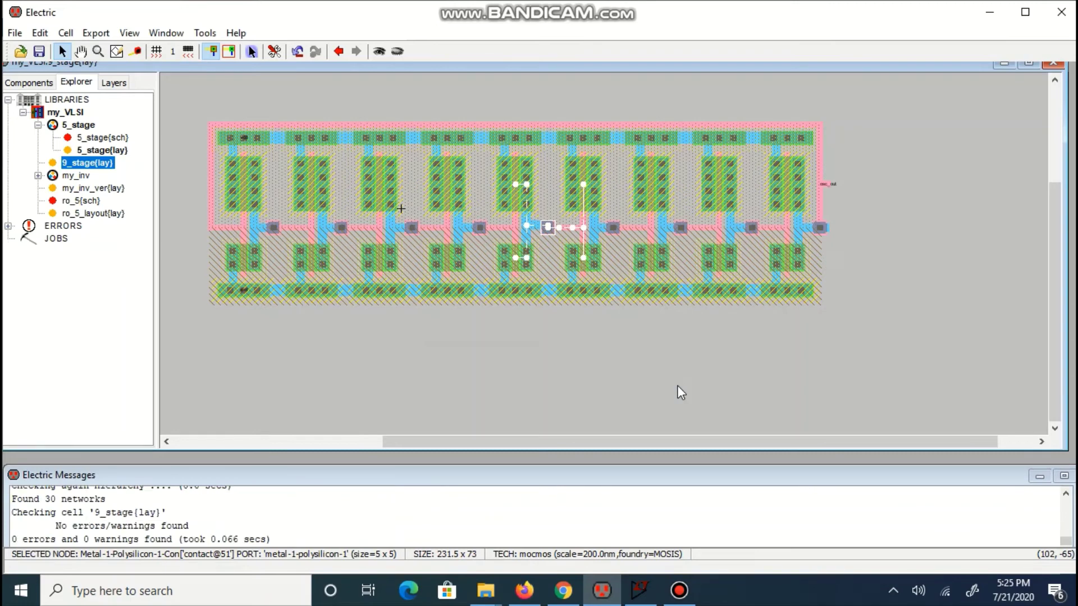
left_click(686, 387)
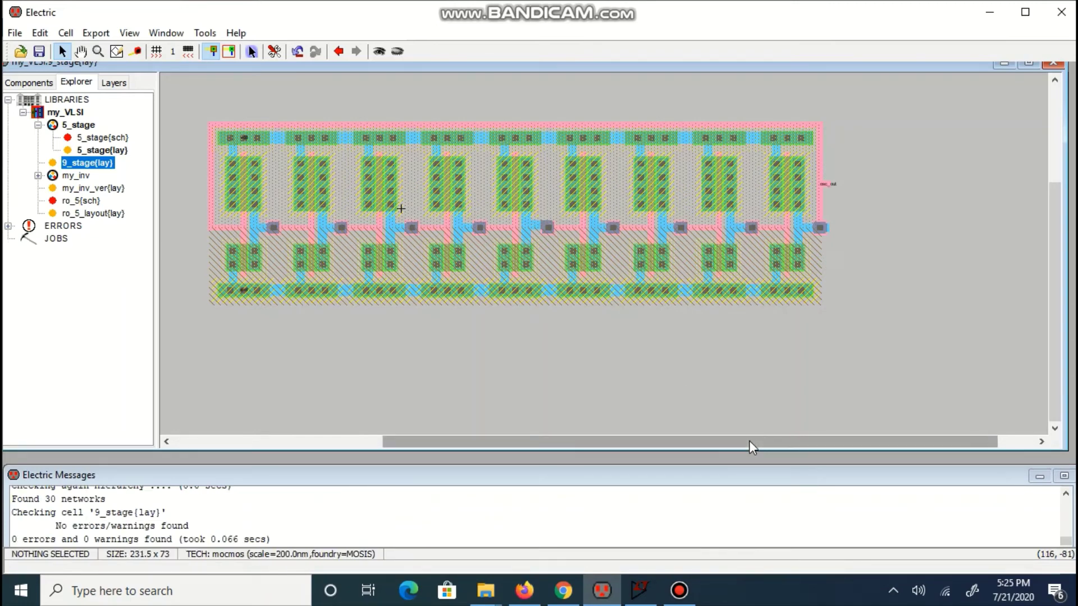
Write a SPICE deck of the layout to C:\Electric\9_stage_layout.spi
left_click(206, 34)
mouse_move(257, 94)
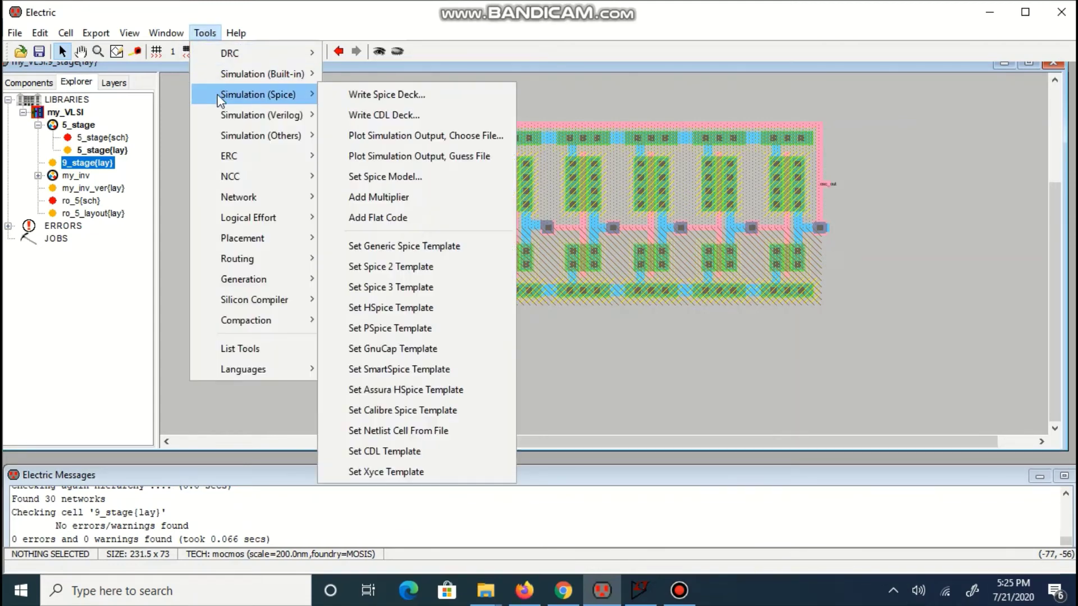
left_click(354, 96)
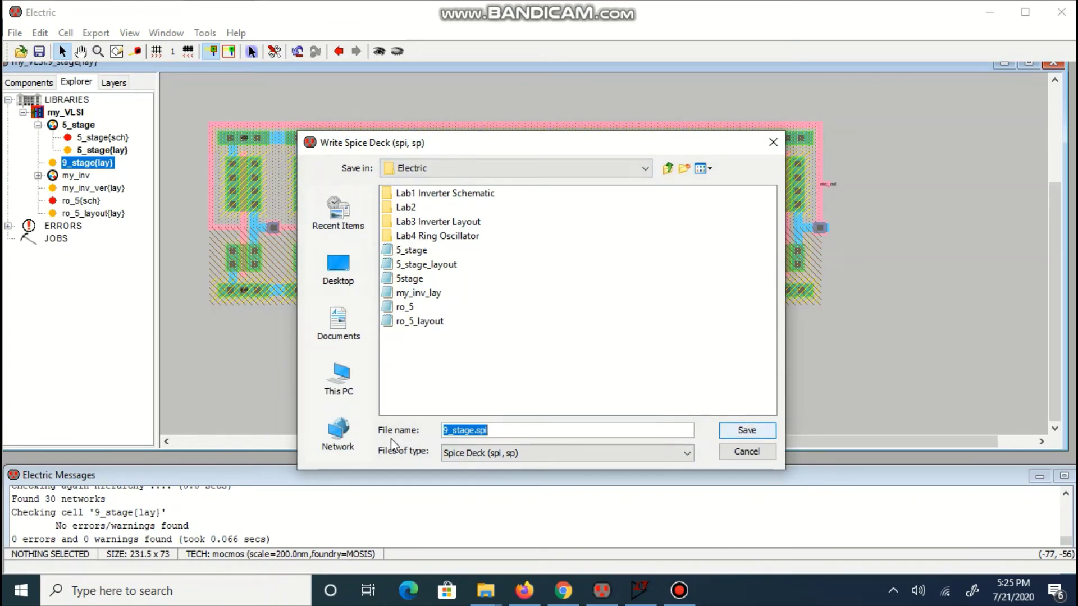
left_click(473, 430)
type("_layout")
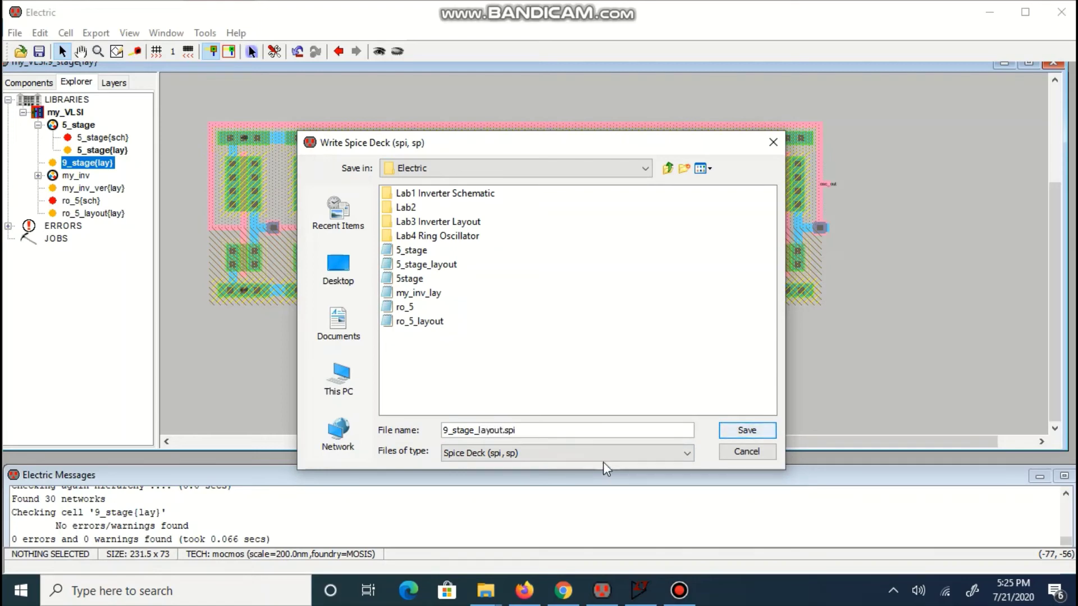
left_click(740, 433)
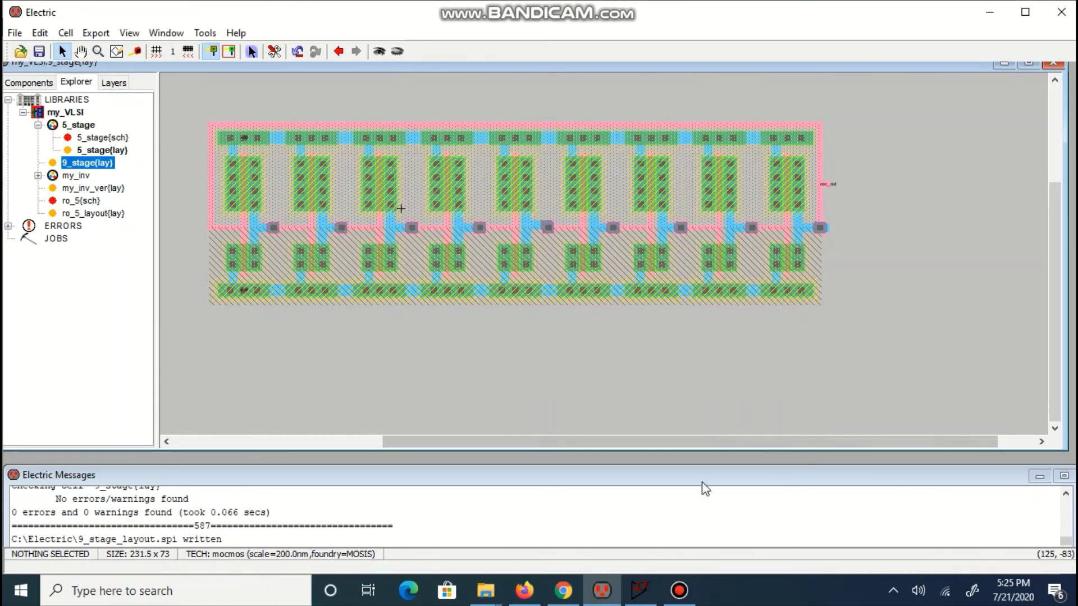
Open the 9_stage_layout netlist in LTspice and run its 10ns transient simulation
left_click(640, 591)
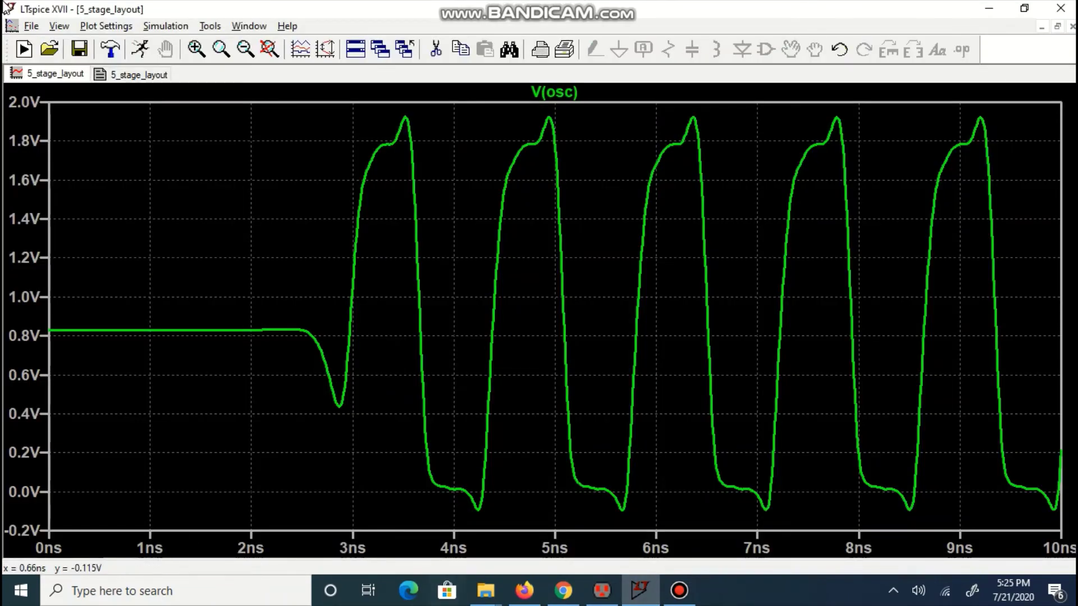
left_click(49, 48)
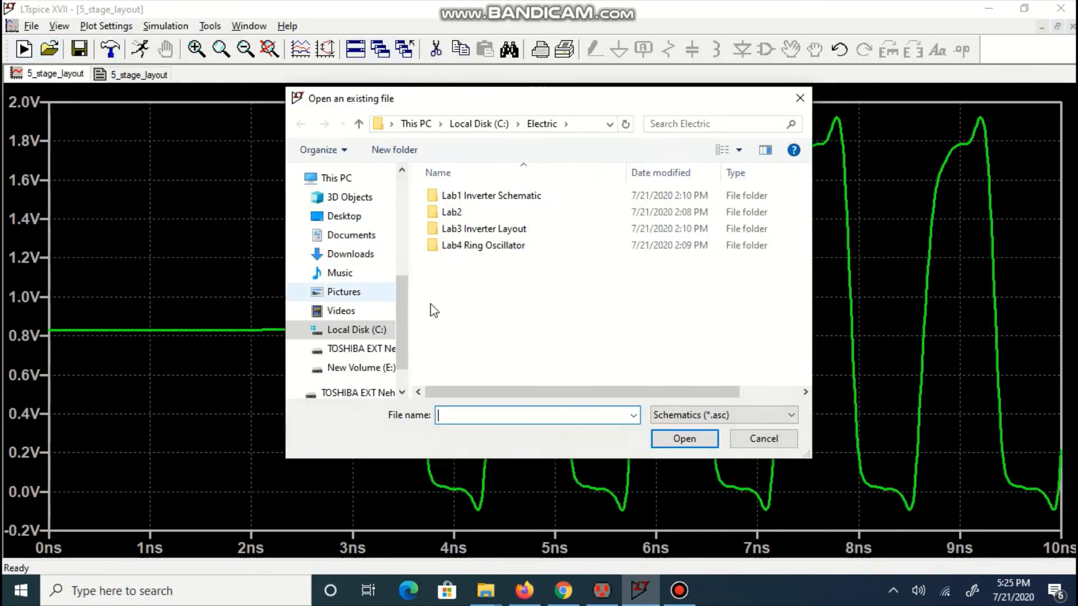
left_click(718, 415)
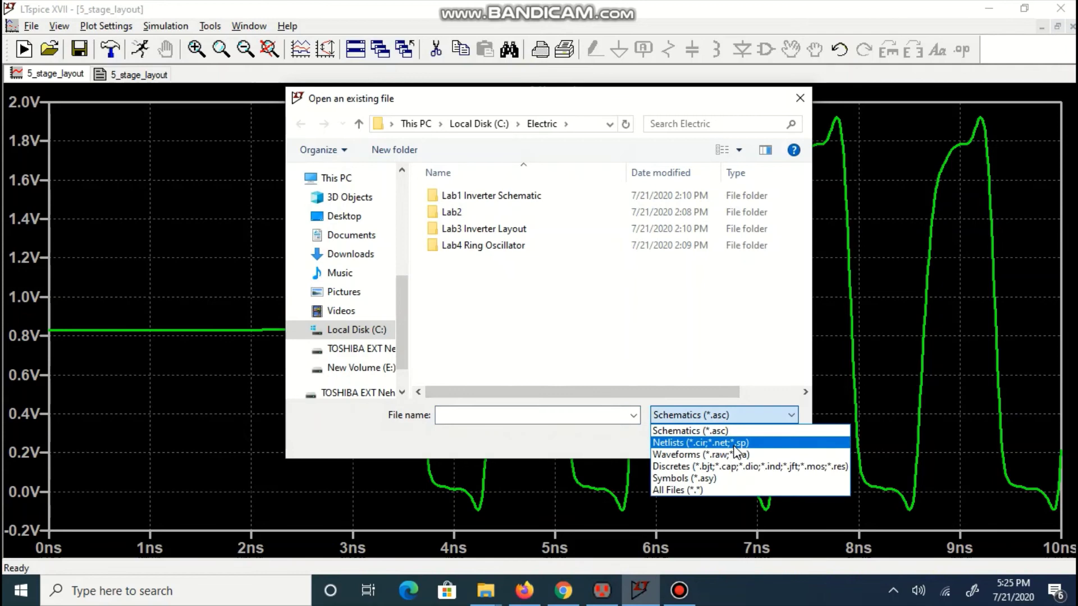
left_click(733, 444)
double_click(487, 313)
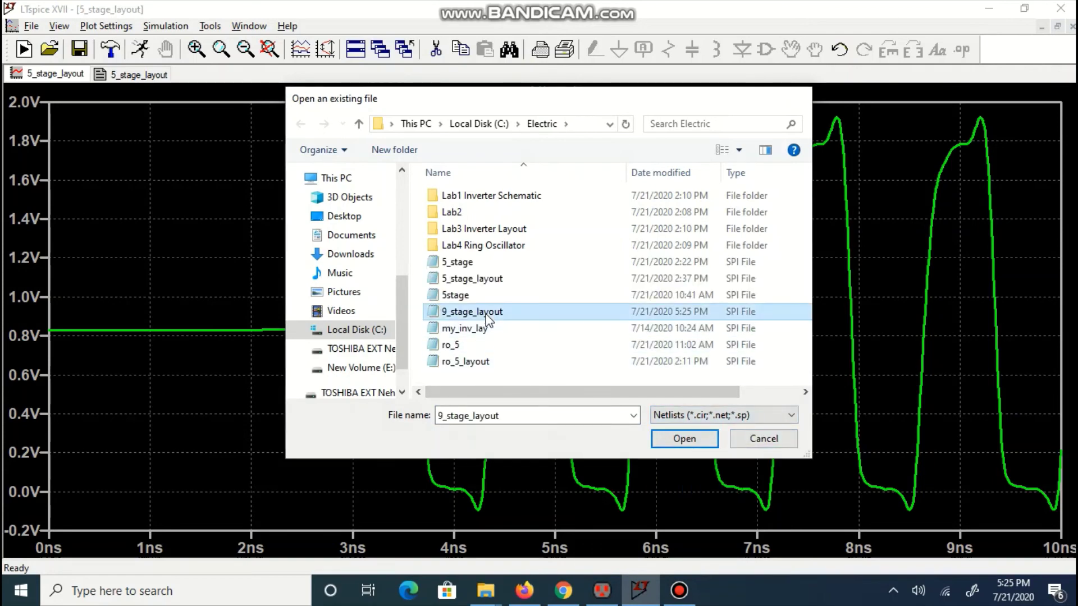
scroll(560, 382, "down", 2)
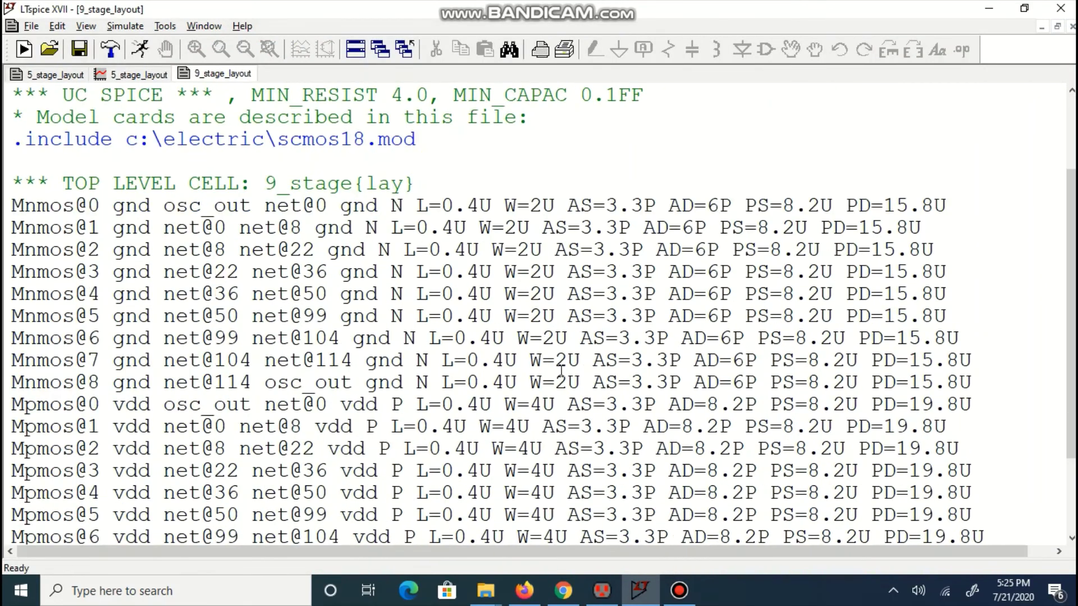
scroll(561, 371, "down", 1)
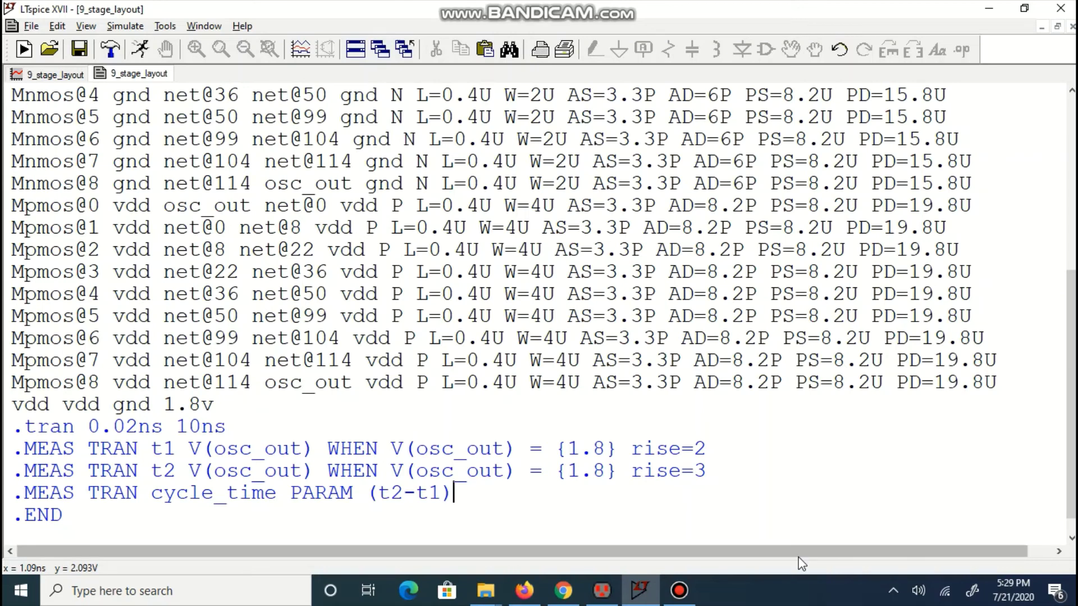
left_click(139, 48)
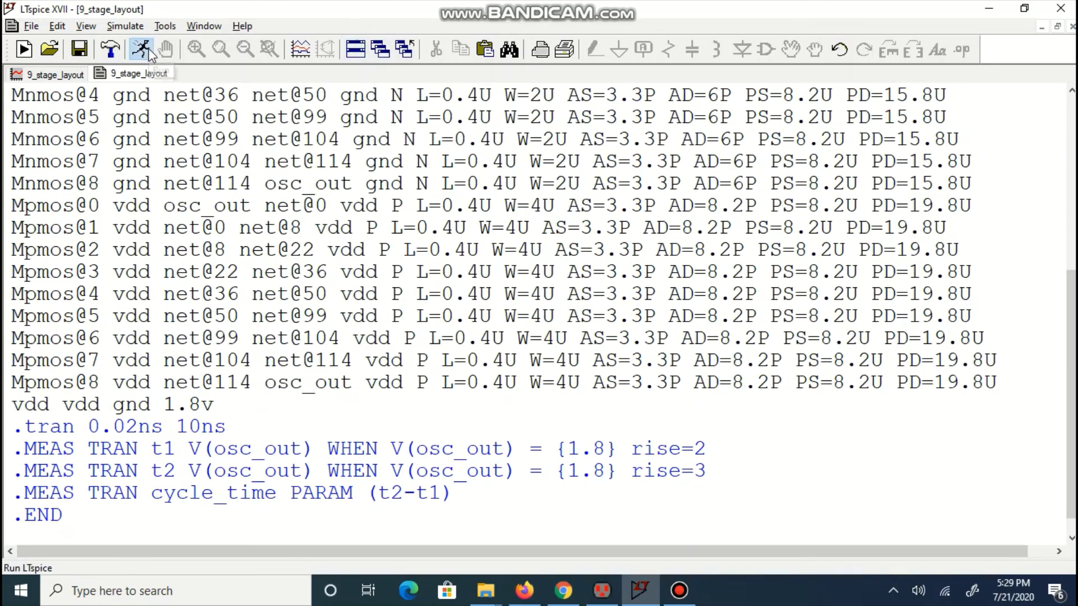
Maximize the V(osc_out) plot and open the SPICE Error Log showing cycle_time 2.26713e-009
left_click(1031, 336)
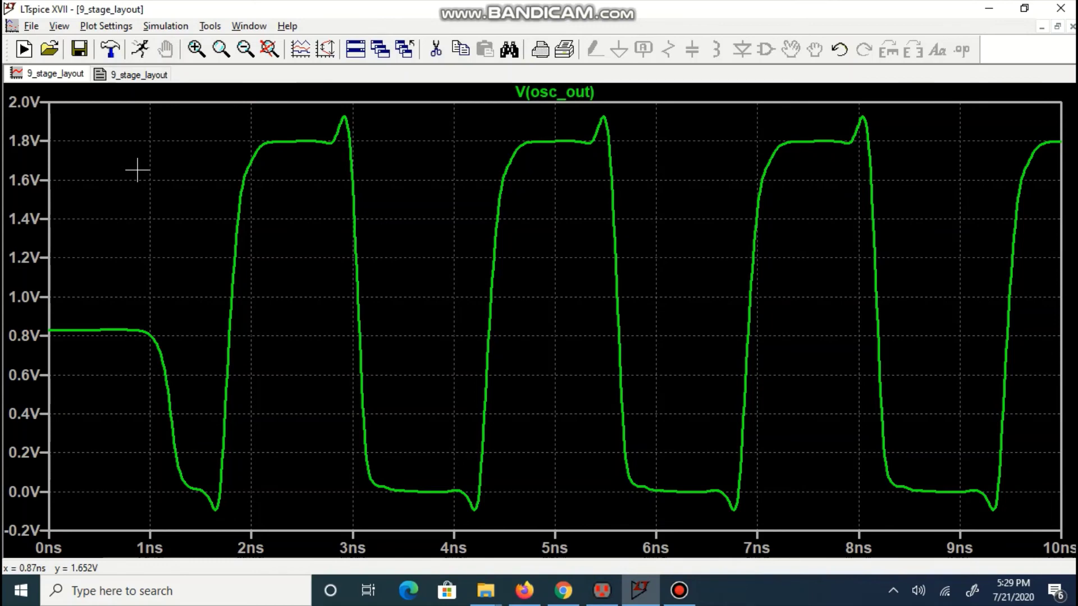
left_click(67, 26)
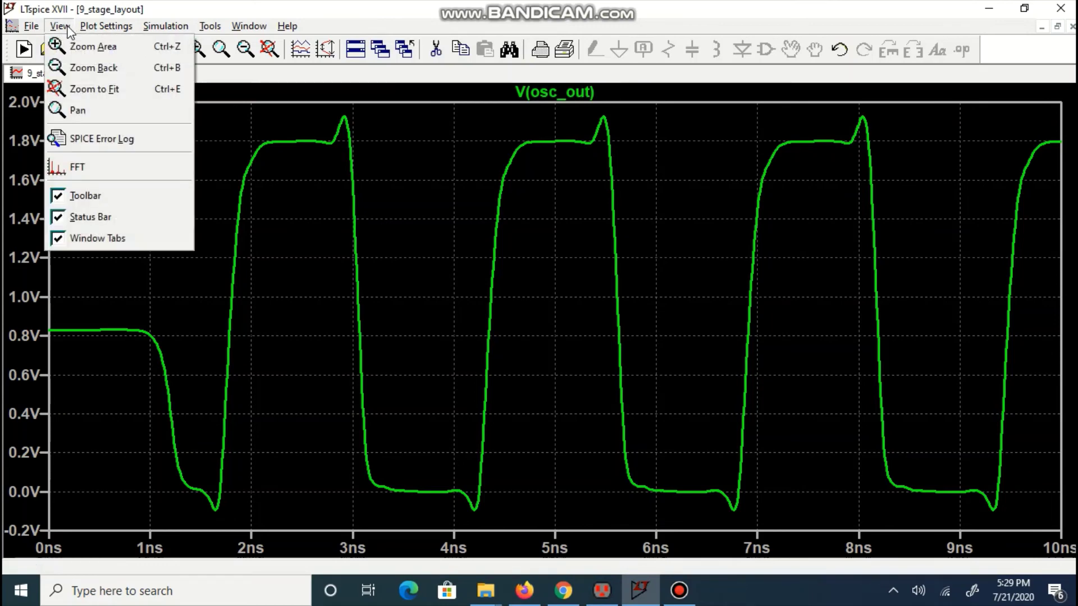
left_click(118, 139)
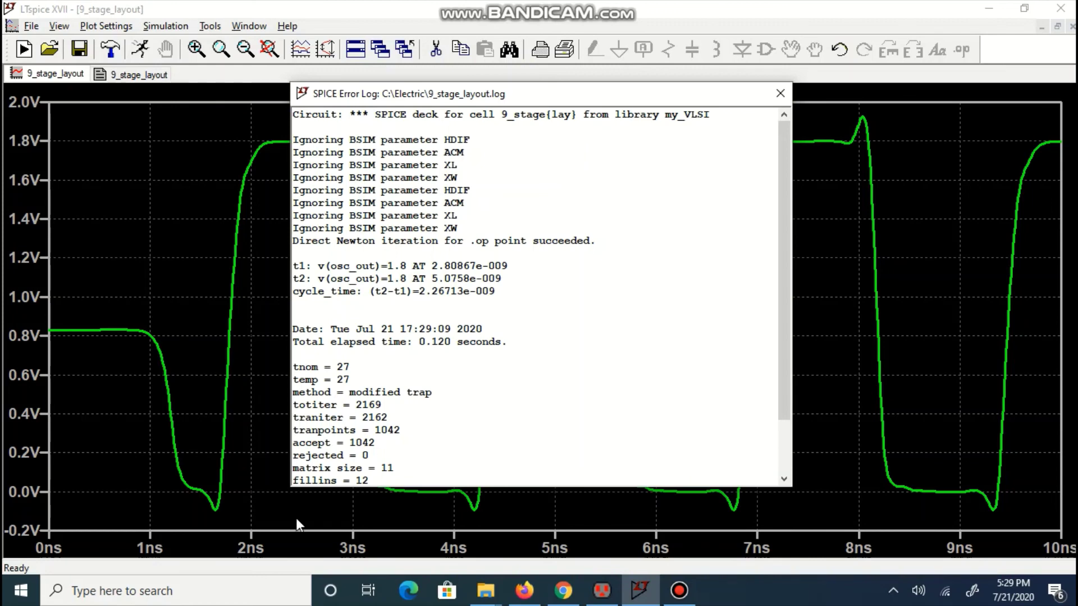
Launch Windows Calculator through the taskbar search for 'calc'
left_click(181, 591)
type("c")
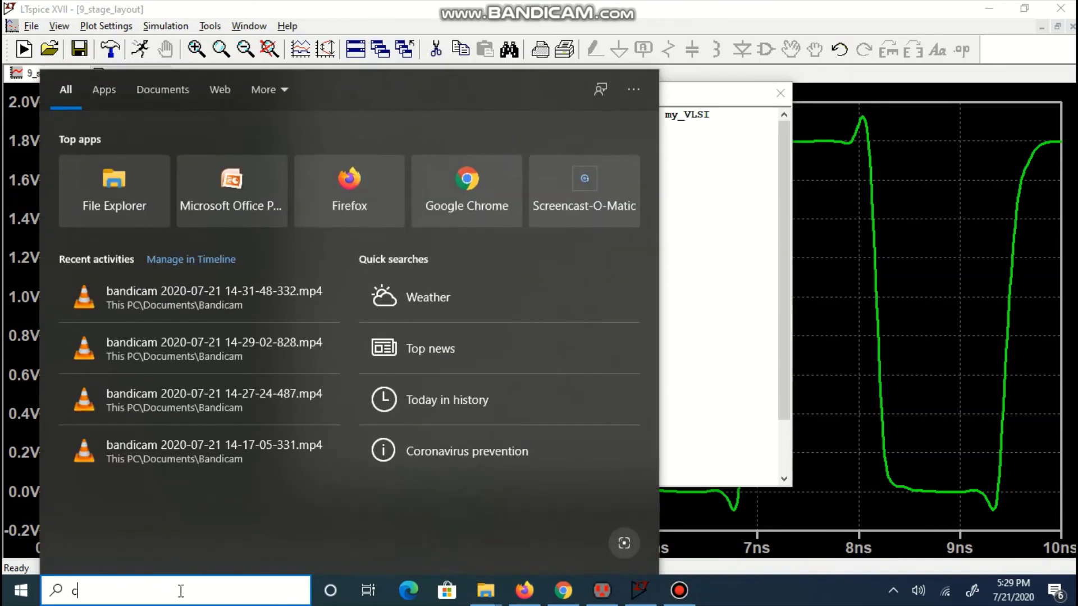
type("alc")
key("Return")
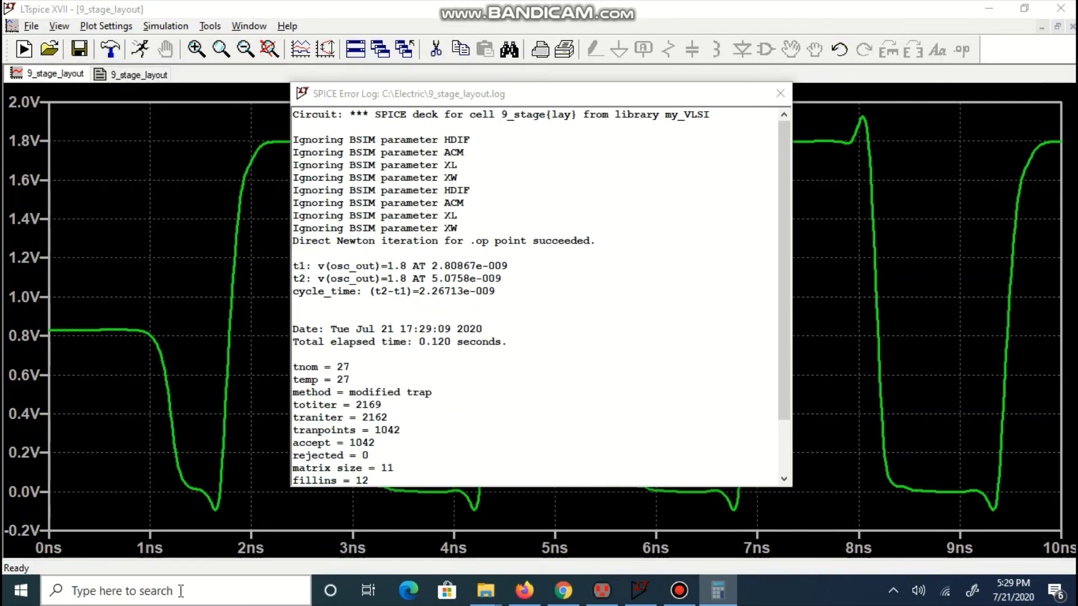
Compute 1/2.267, giving 0.4411116012351125
type("2.")
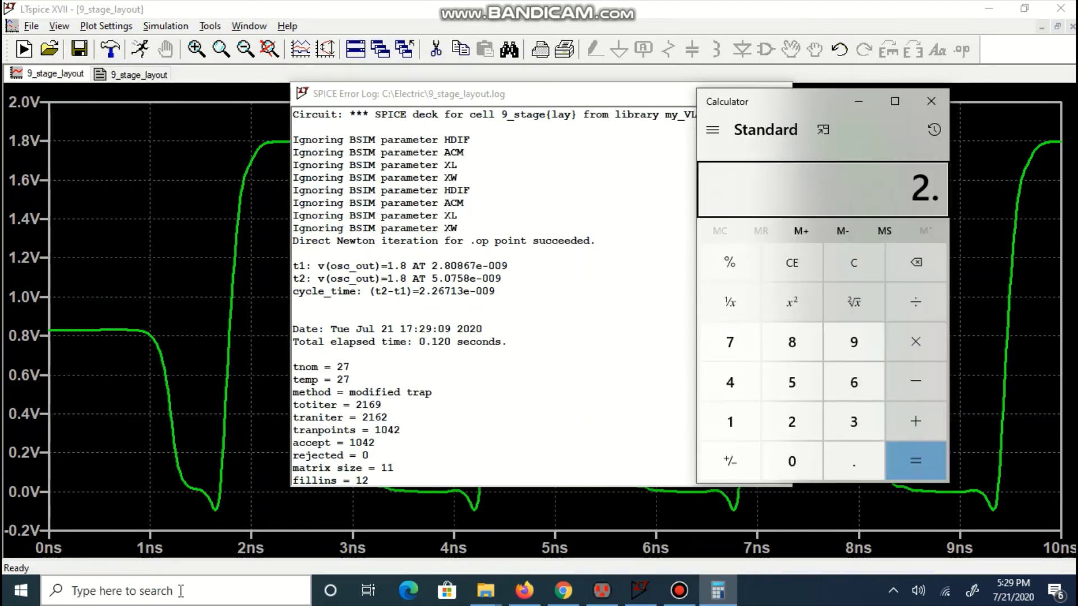
type("267")
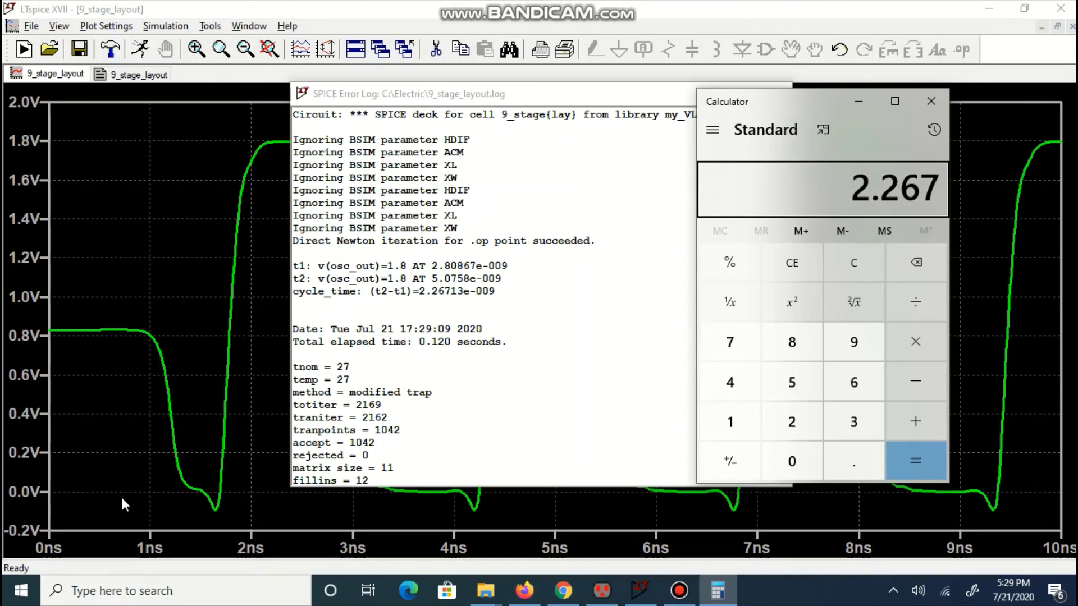
left_click(728, 302)
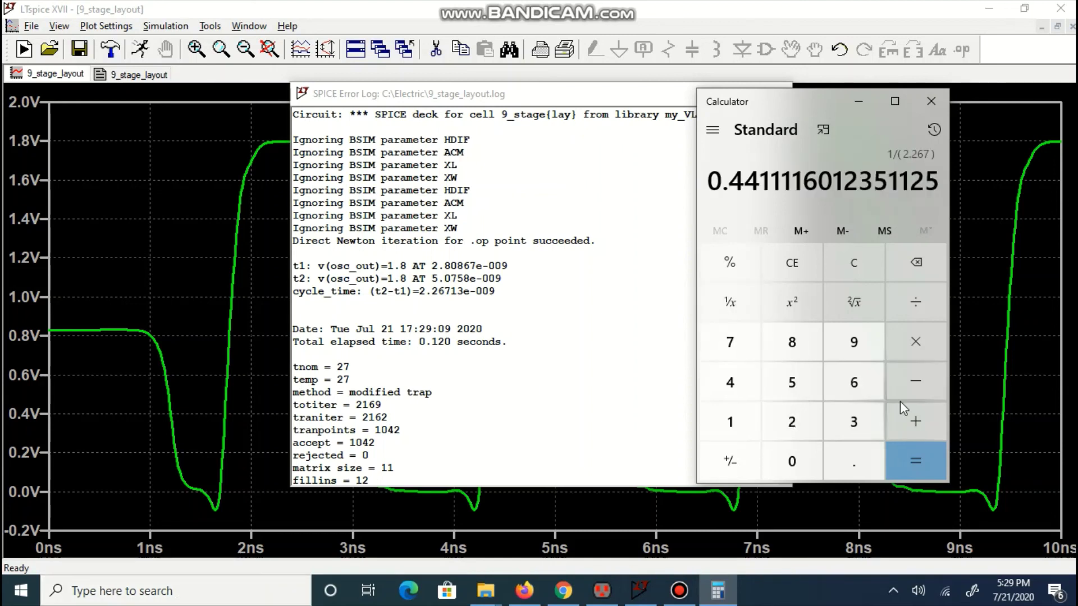